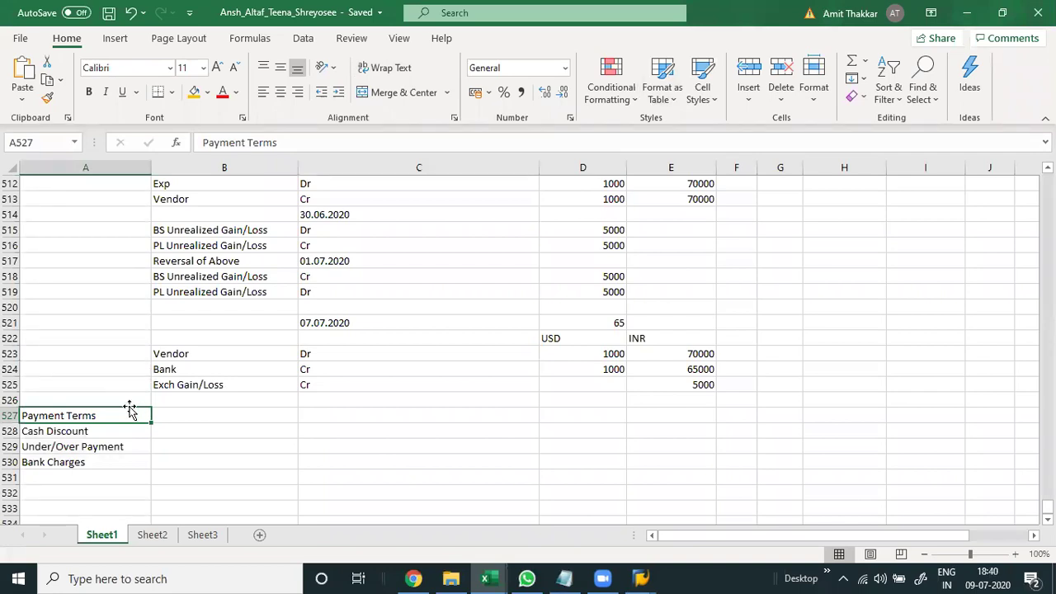
- Insert five blank rows above the Cash Discount row, directly below Payment Terms
key("Down")
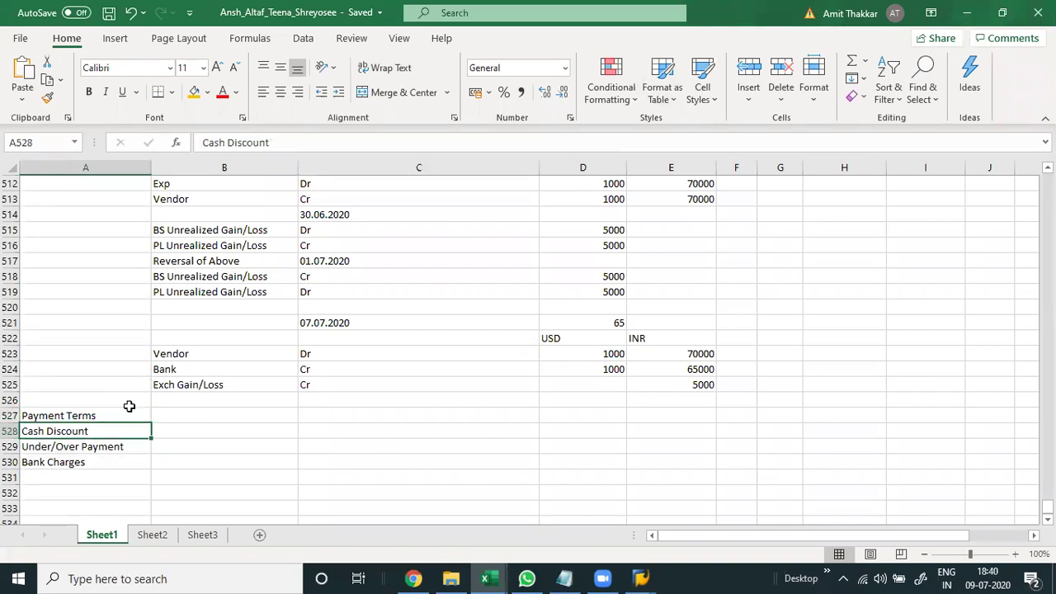
key("shift+space")
key("Down")
key("Up")
key("shift+space")
key("ctrl+plus")
key("ctrl+plus")
key("ctrl+plus")
key("ctrl+plus")
key("ctrl+plus")
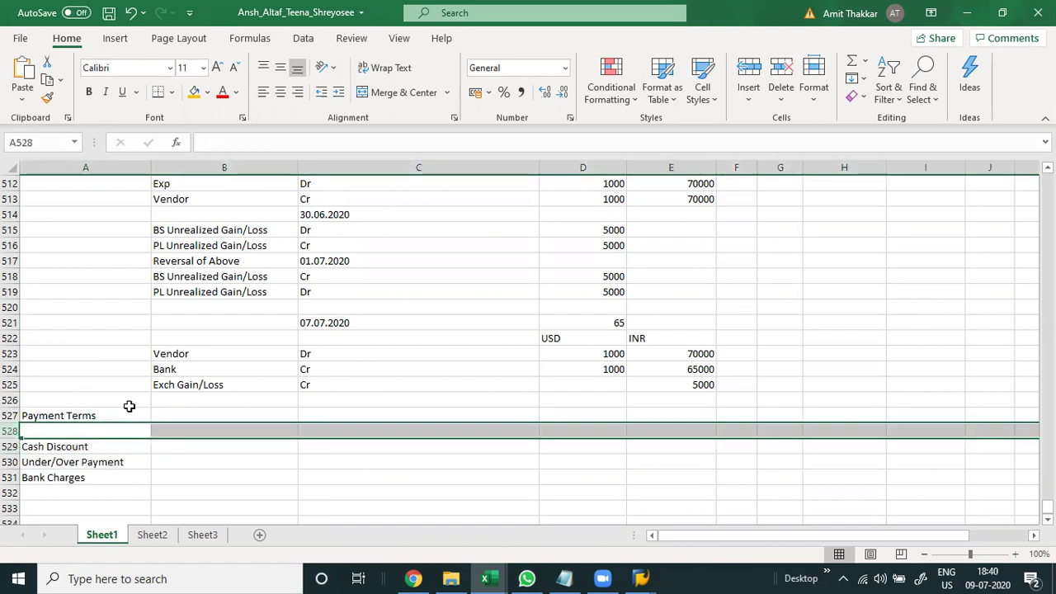
- Enter the heading "Credit Period" in cell B527, beside Payment Terms
key("Right")
key("Up")
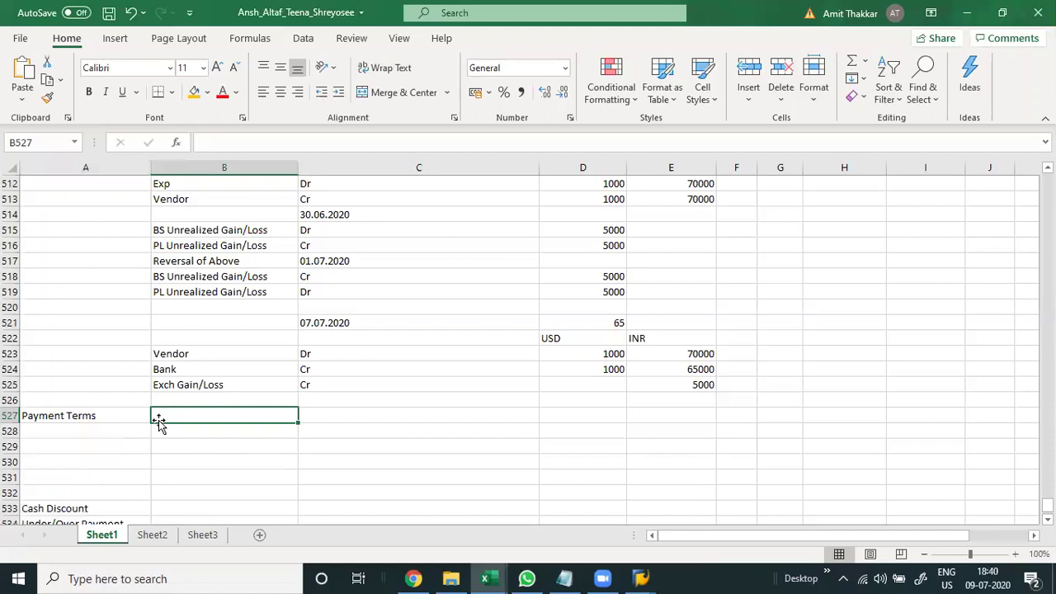
type("C")
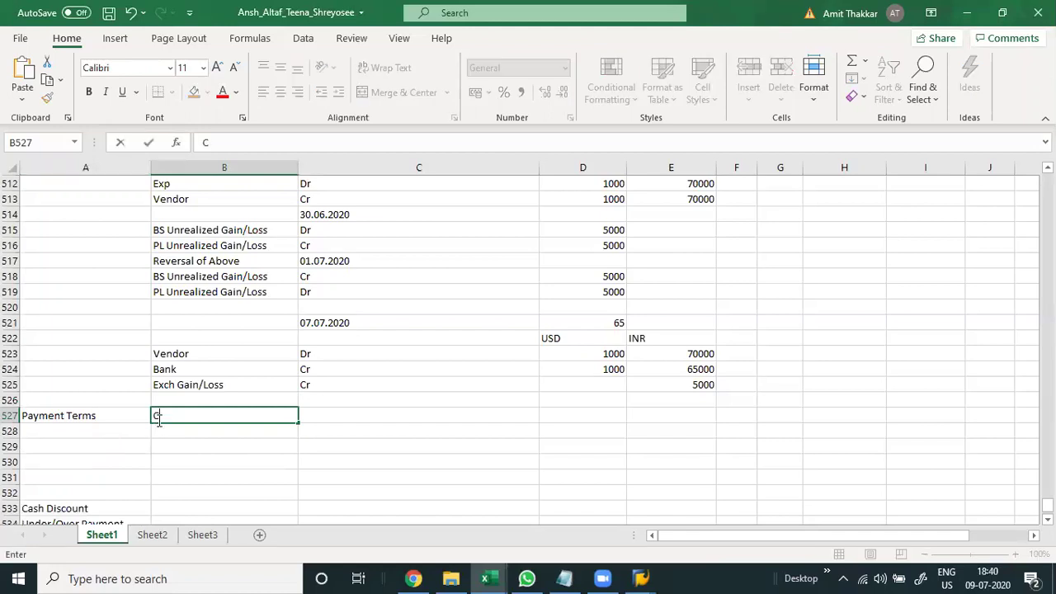
type("redit Period")
key("Return")
left_click(159, 420)
left_click(160, 426)
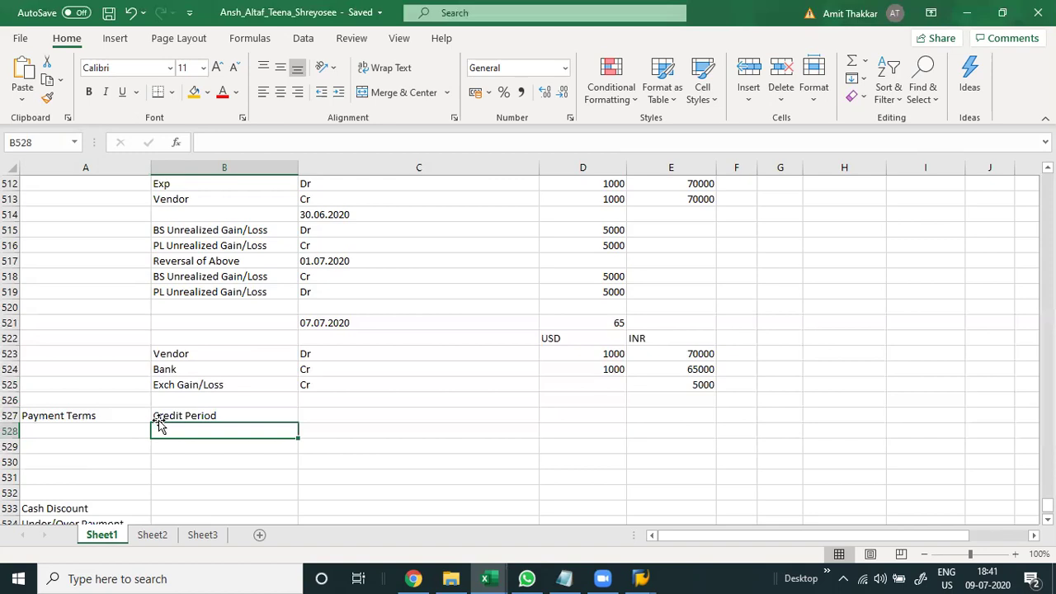
- Enter "15 Days Due Net" in cell B528 as the first credit period
type("15")
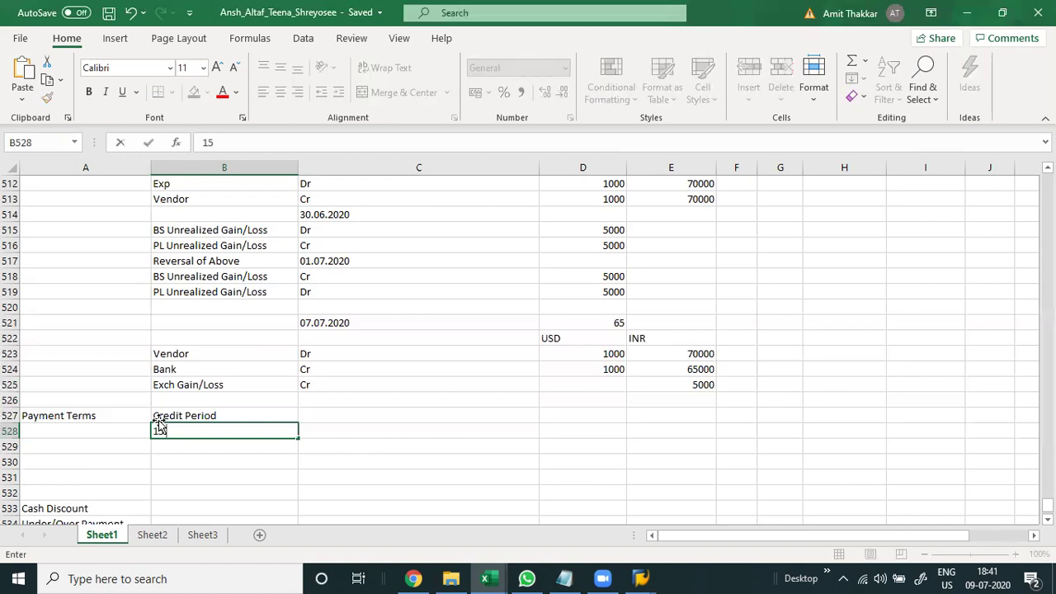
type(" Days Due N")
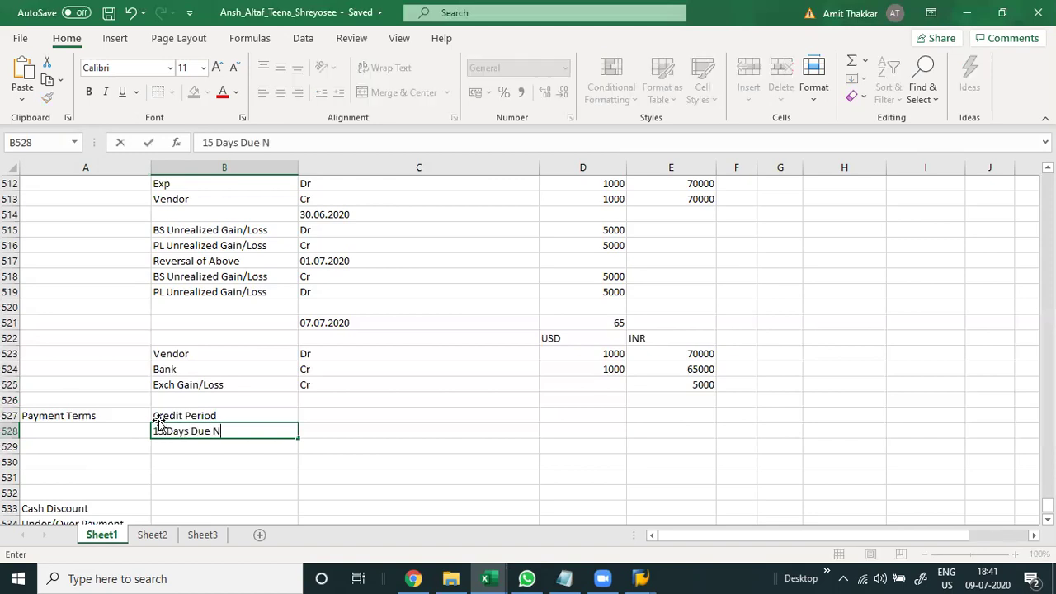
type("et")
key("Return")
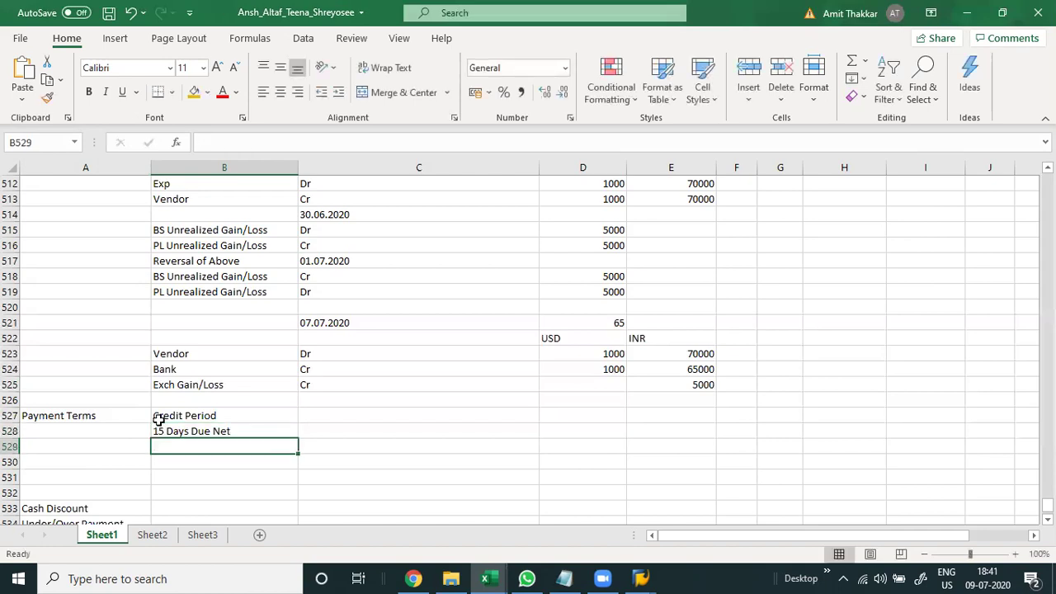
- Copy the entry above into cell B529 and change it to "30 Days Due Net"
key("ctrl+apostrophe")
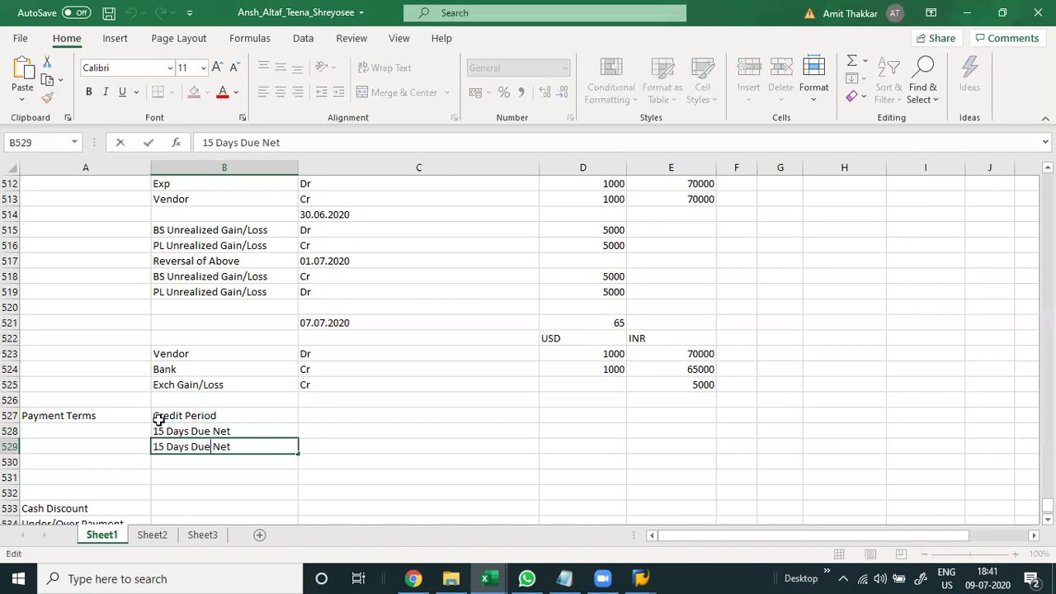
key("Home")
key("Delete")
key("Delete")
type("30")
key("Return")
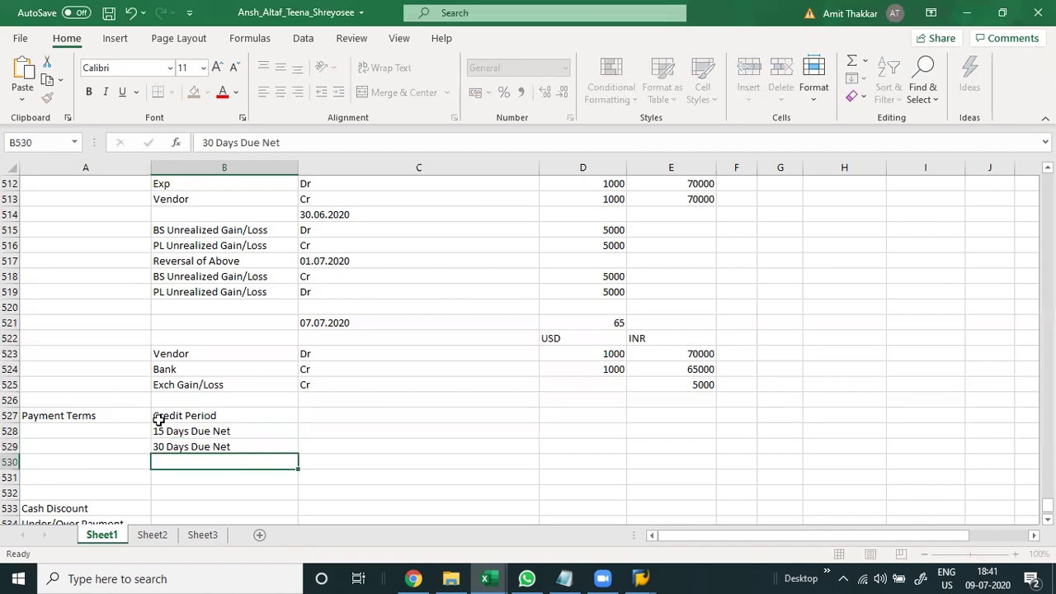
- Copy the entry above into cell B530 and change it to "60 Days Due Net"
key("ctrl+apostrophe")
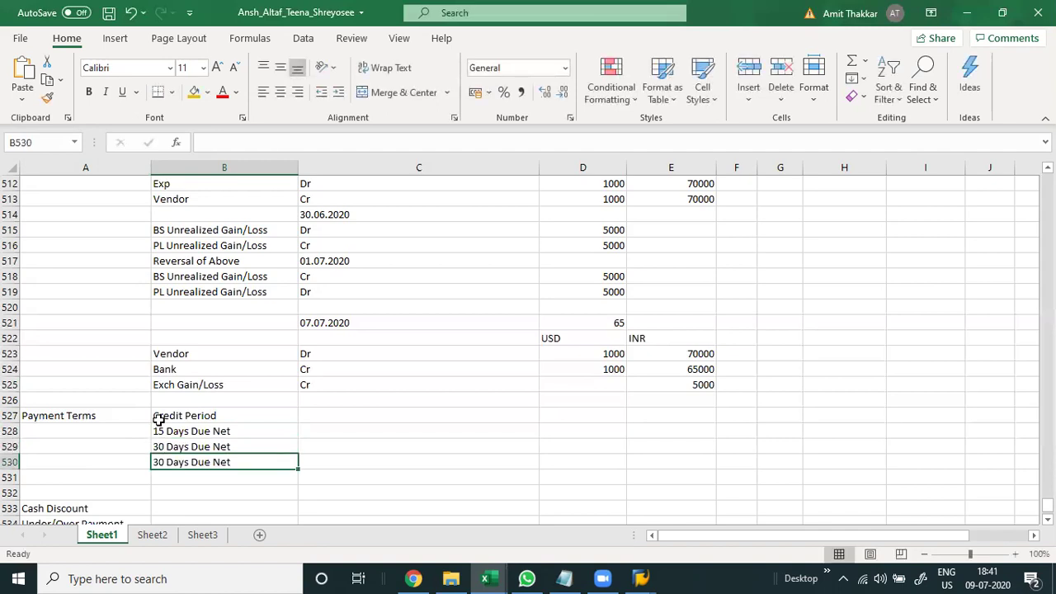
key("Left")
key("Left")
key("Left")
key("Left")
key("Left")
key("Left")
key("Left")
key("Left")
key("Left")
key("Left")
key("Left")
key("Left")
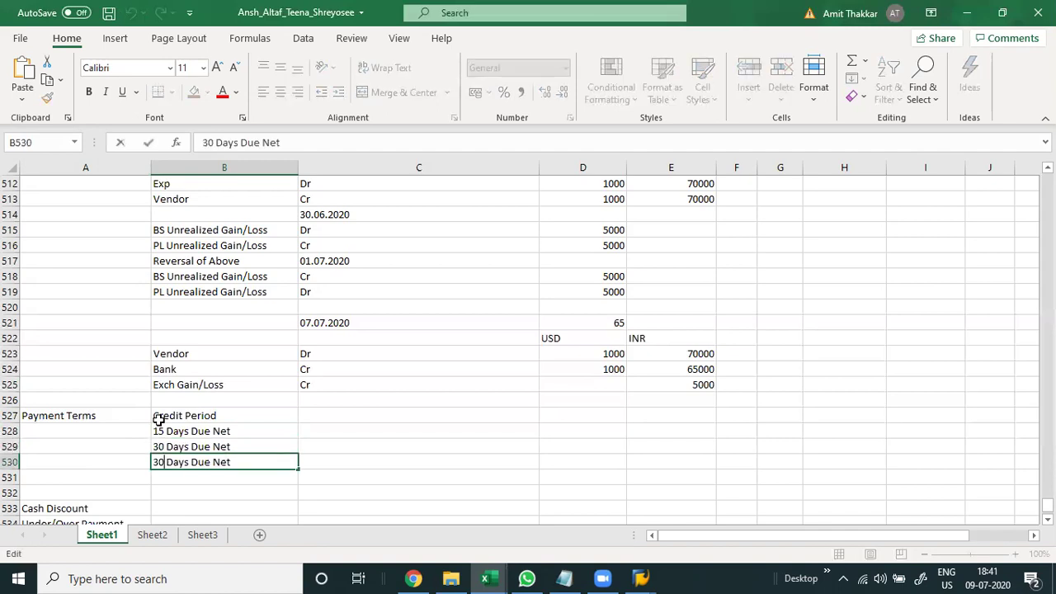
key("BackSpace")
key("BackSpace")
type("60")
key("Return")
- Enter the discount example "Payment terms 30days- 10D-5%, 20D-2%, 30D-0%" in cell C528
left_click(159, 426)
key("Right")
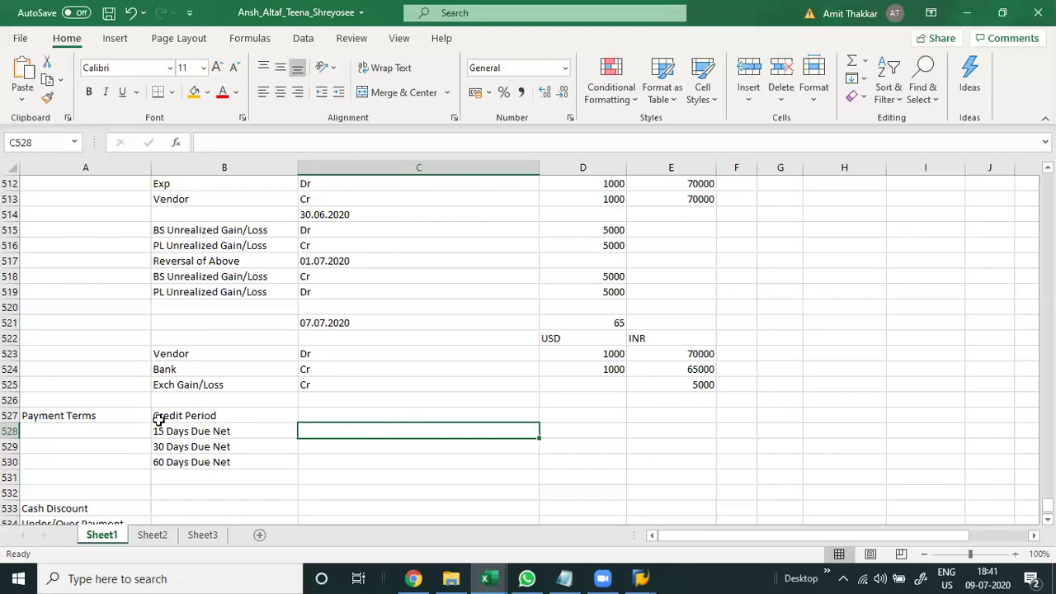
type("Payment ")
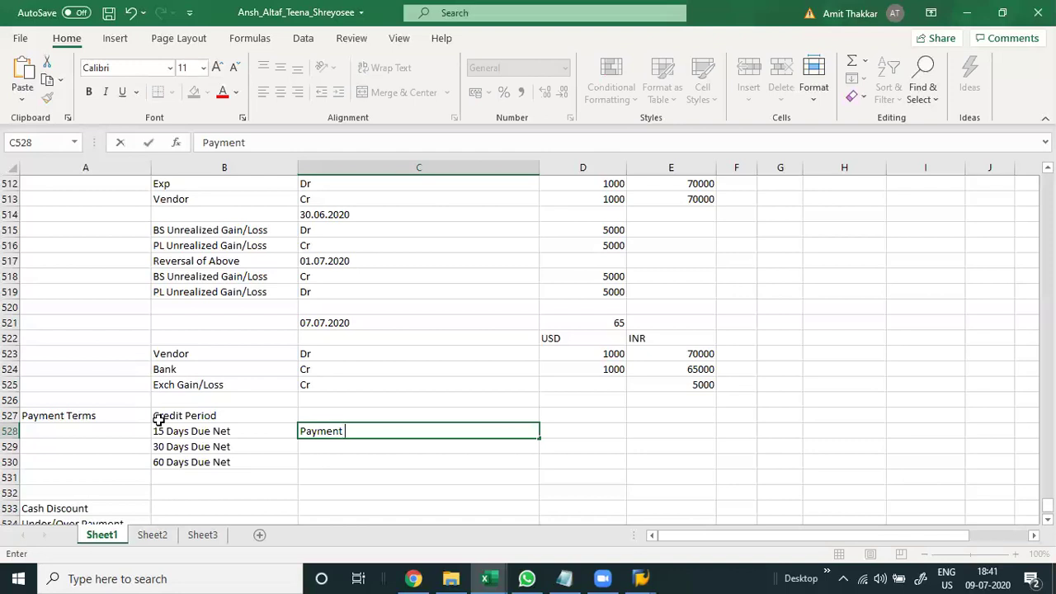
type("terms 30days")
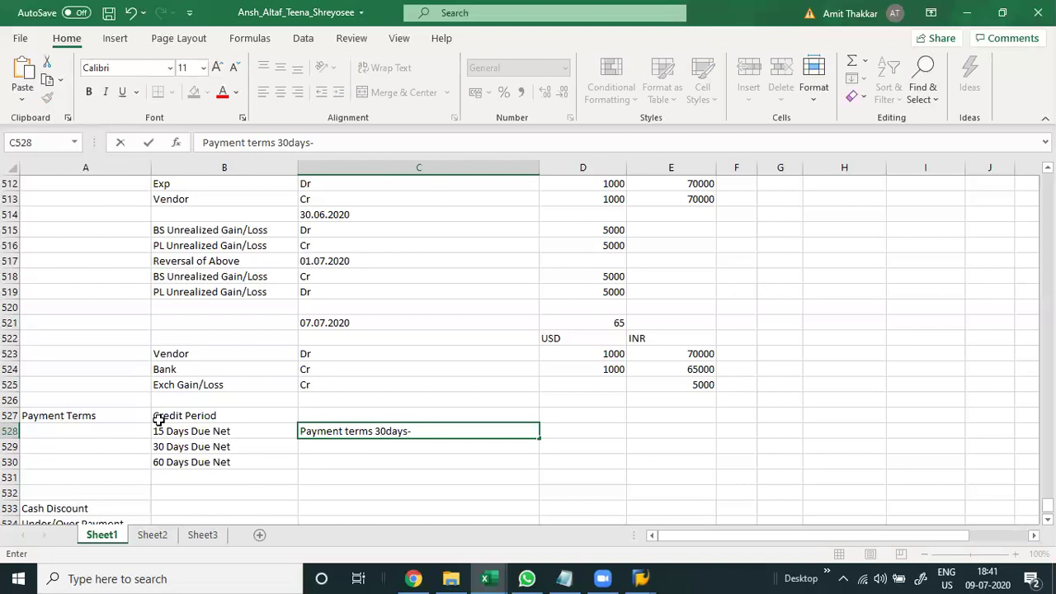
type("- 10D-5%, 20")
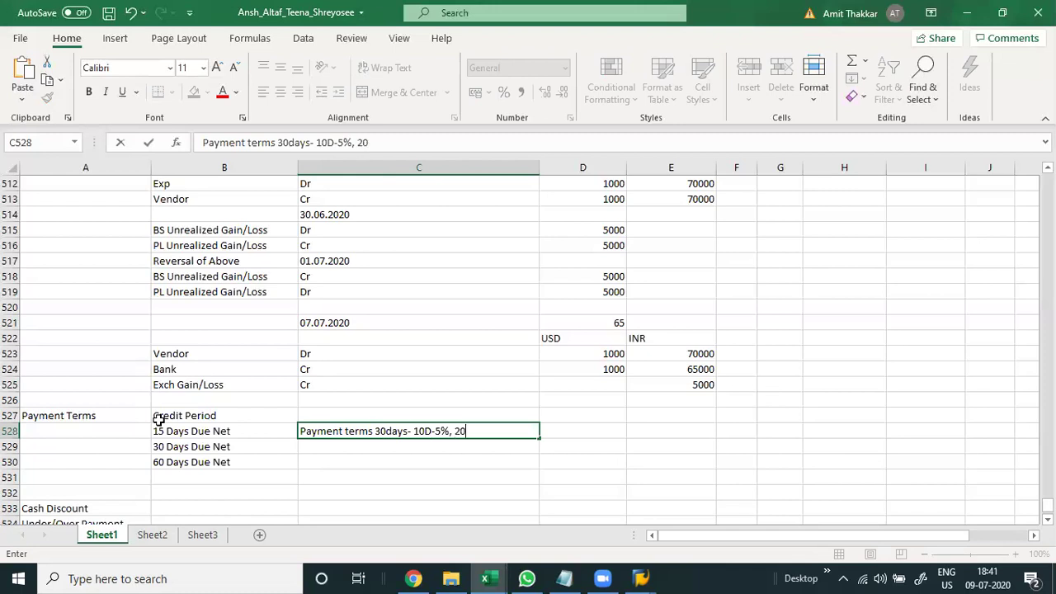
type("D-2%, 30D-")
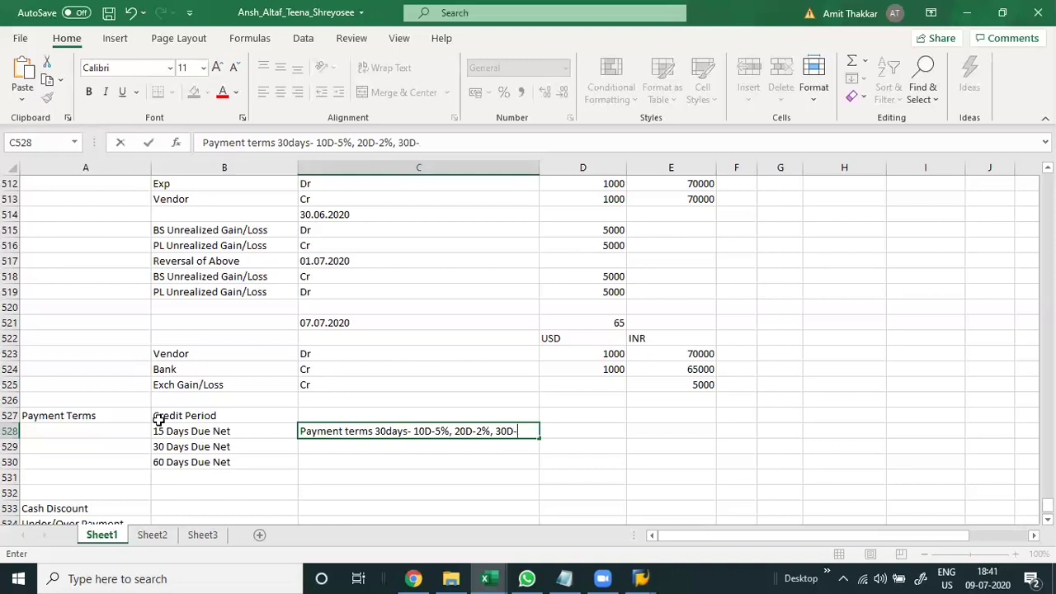
type("0%")
key("Return")
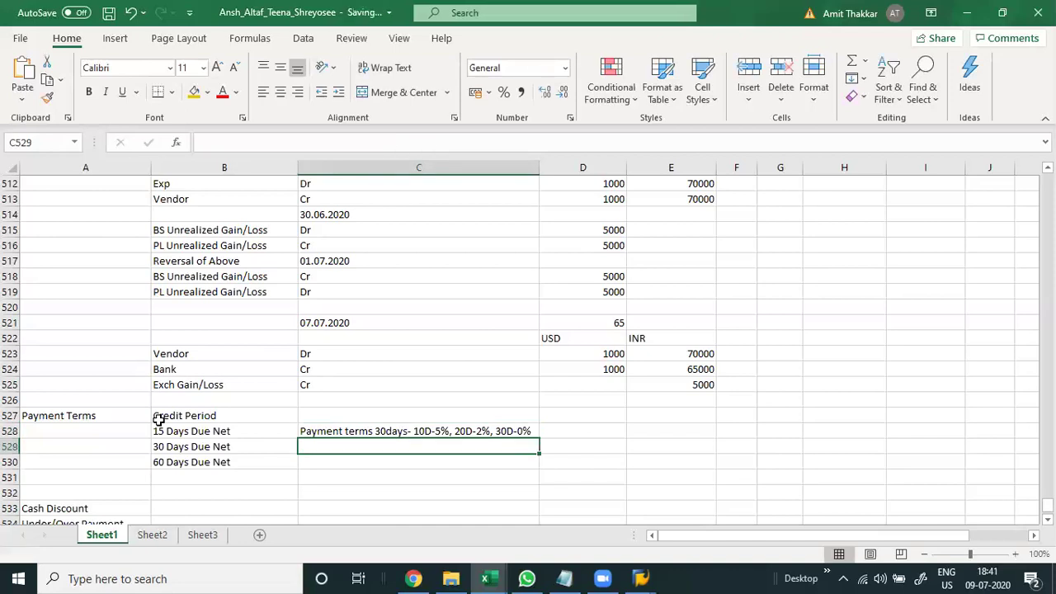
- Insert three more blank rows at row 532, above Cash Discount
key("Up")
key("Up")
key("Down")
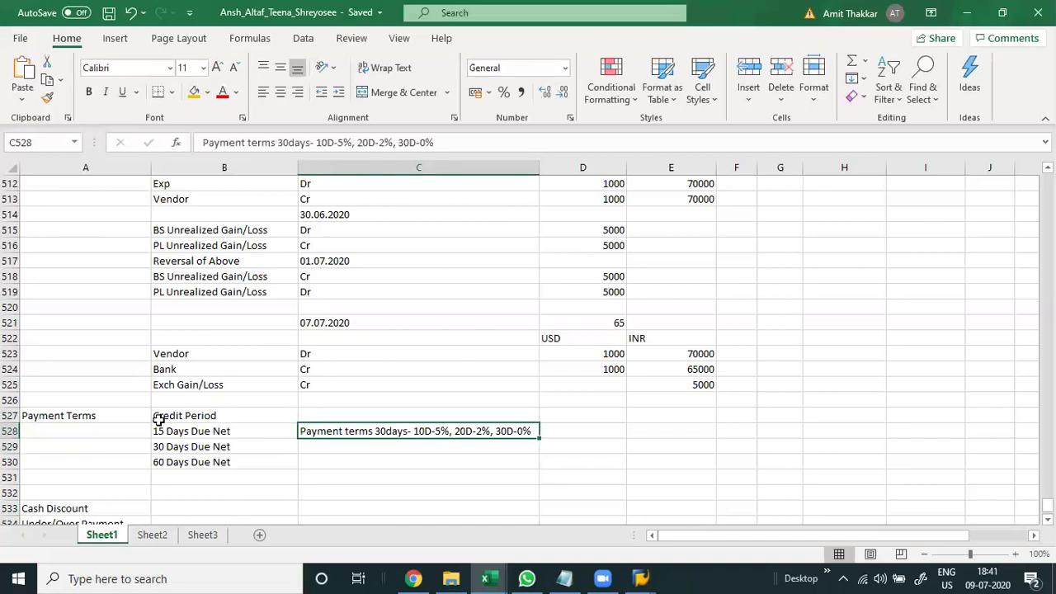
key("Down")
key("Down")
key("Down")
key("Down")
key("Left")
key("Left")
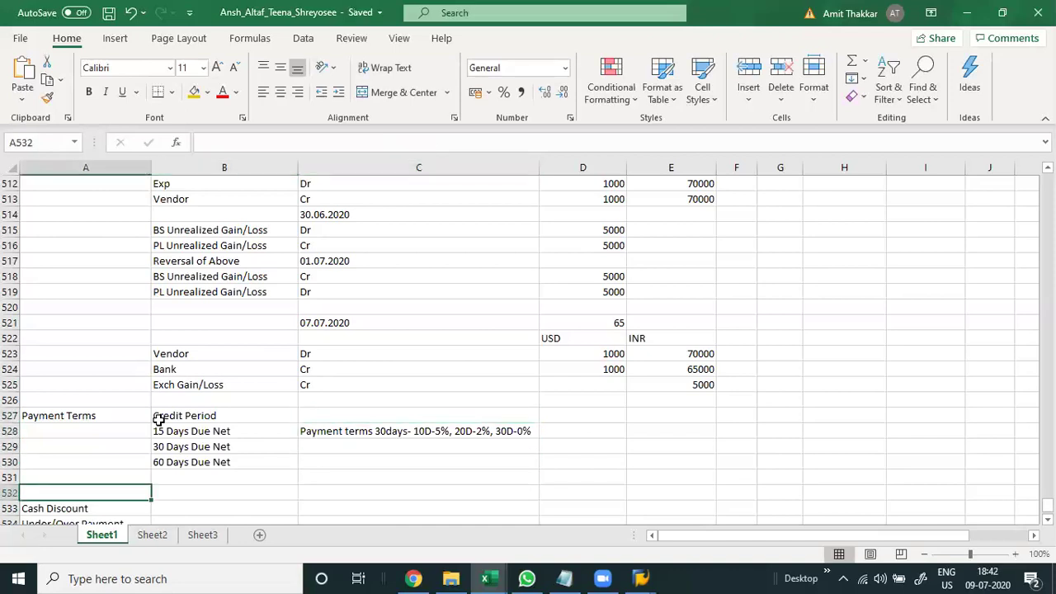
key("shift+space")
key("ctrl+shift+plus")
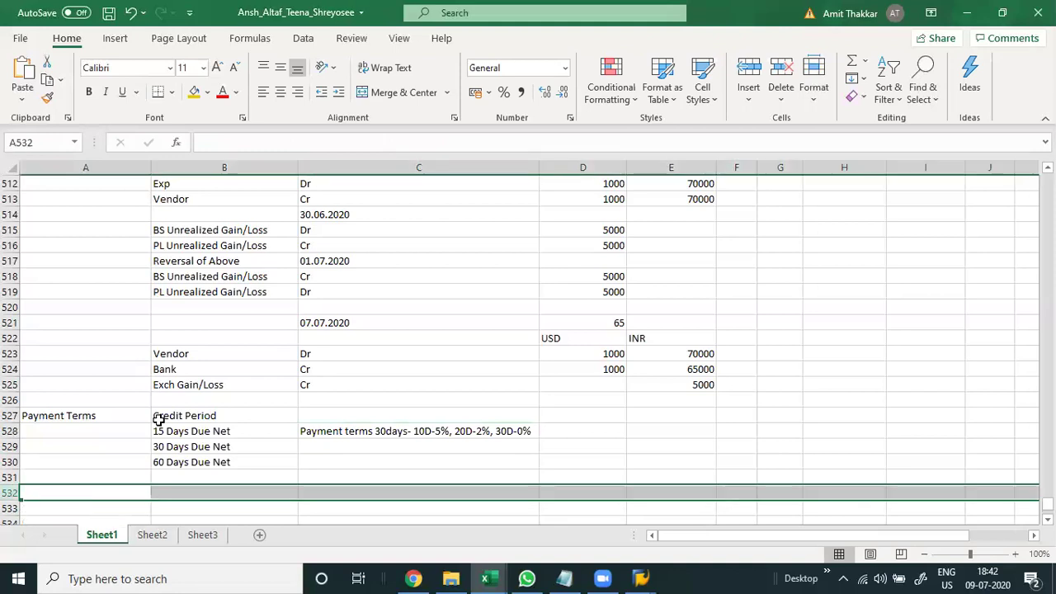
- Enter the definition "Base Line Date-When system starts the credit days" in cell C530
key("Left")
key("Right")
key("Right")
key("Right")
key("Up")
key("Up")
key("Up")
key("Left")
key("Down")
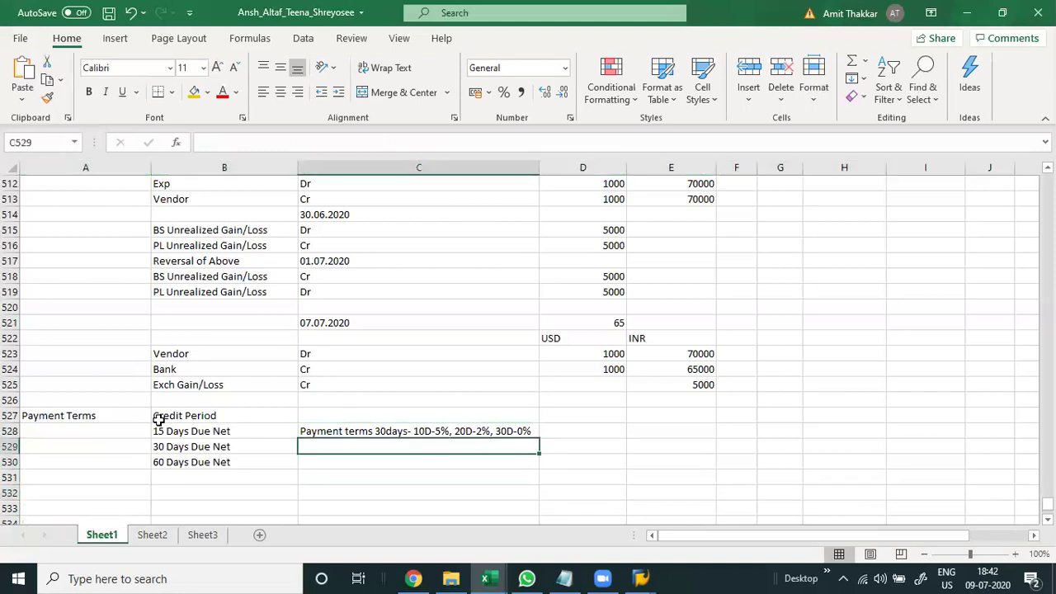
type("Base Line Date")
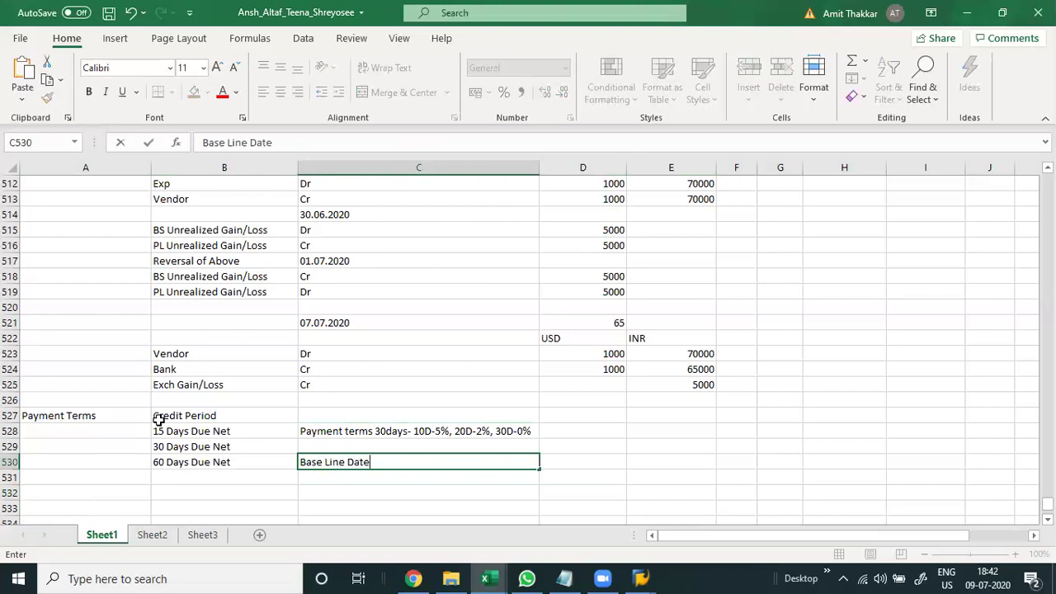
type("-When systgem")
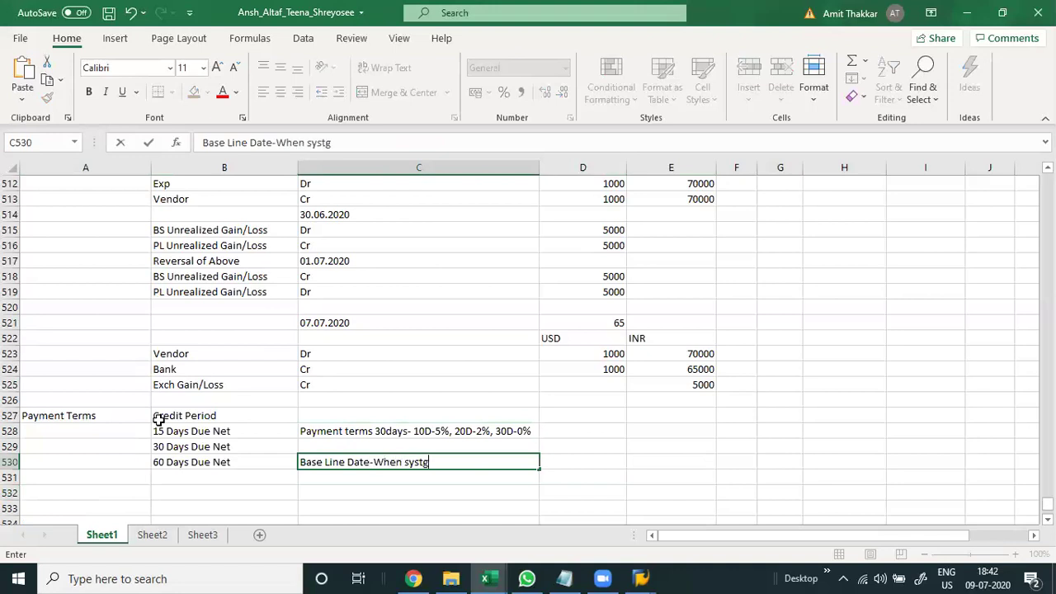
key("BackSpace")
key("BackSpace")
key("BackSpace")
type("em starts the")
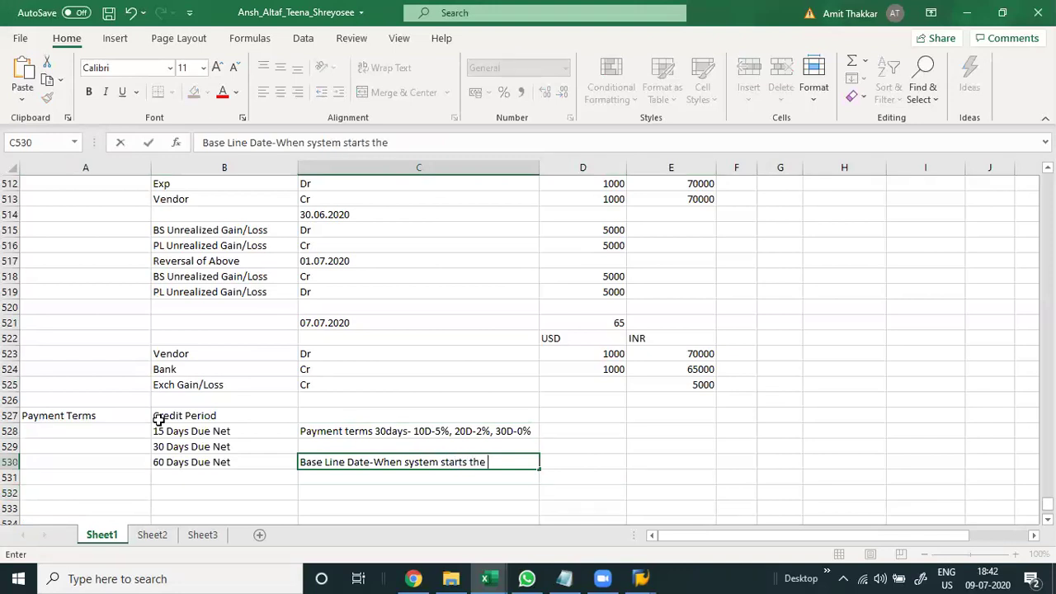
type(" s")
key("BackSpace")
type("credit days")
key("Return")
key("Up")
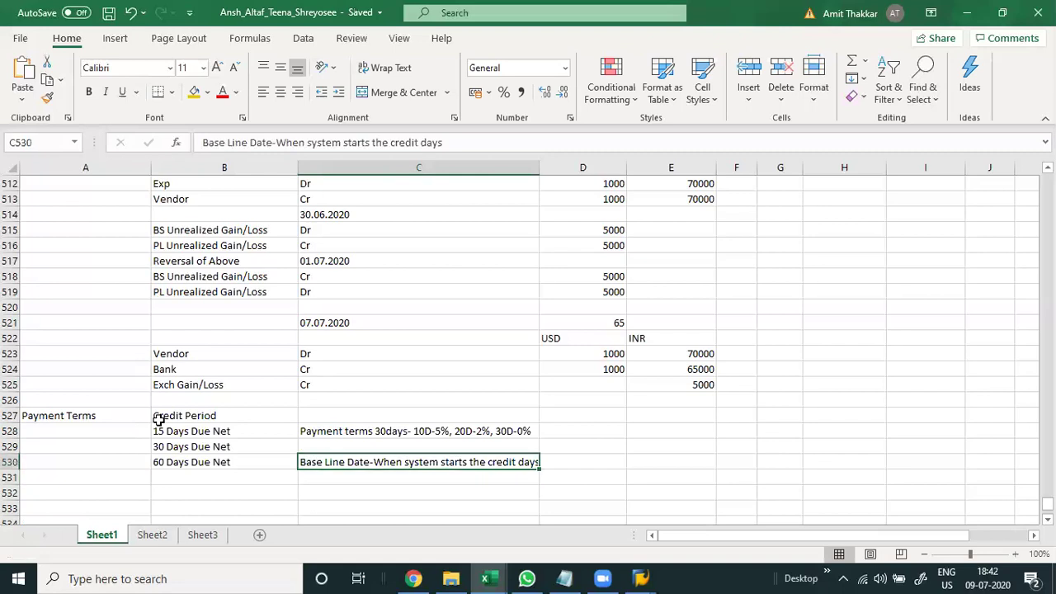
- Insert the word "calculating" before "the credit days" in the Base Line Date definition
key("F2")
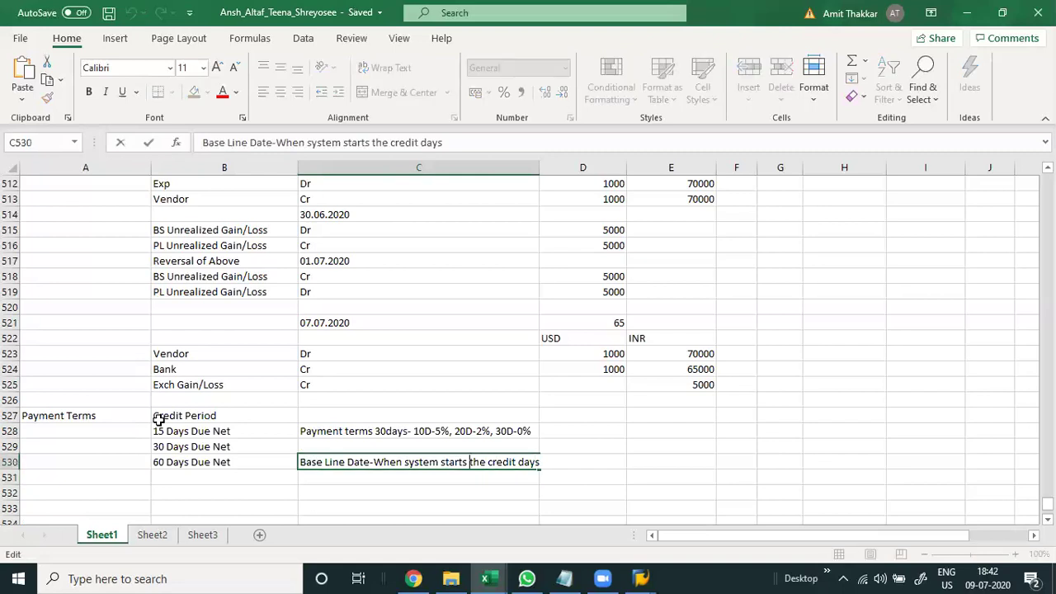
key("ctrl+Left")
key("ctrl+Left")
key("ctrl+Left")
type("calculat")
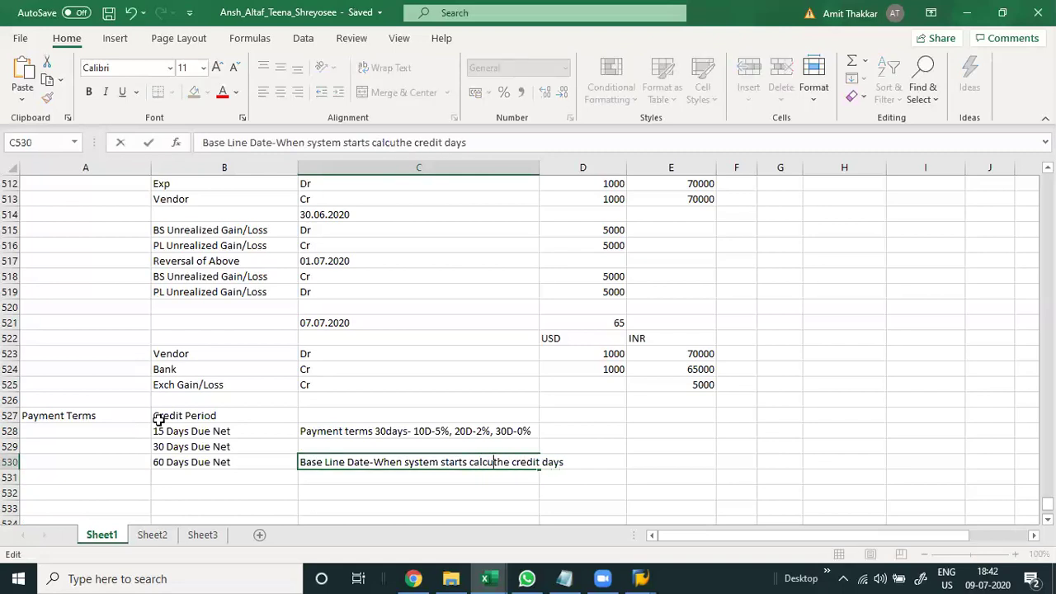
type("ing the")
key("BackSpace")
key("BackSpace")
key("BackSpace")
key("BackSpace")
key("Return")
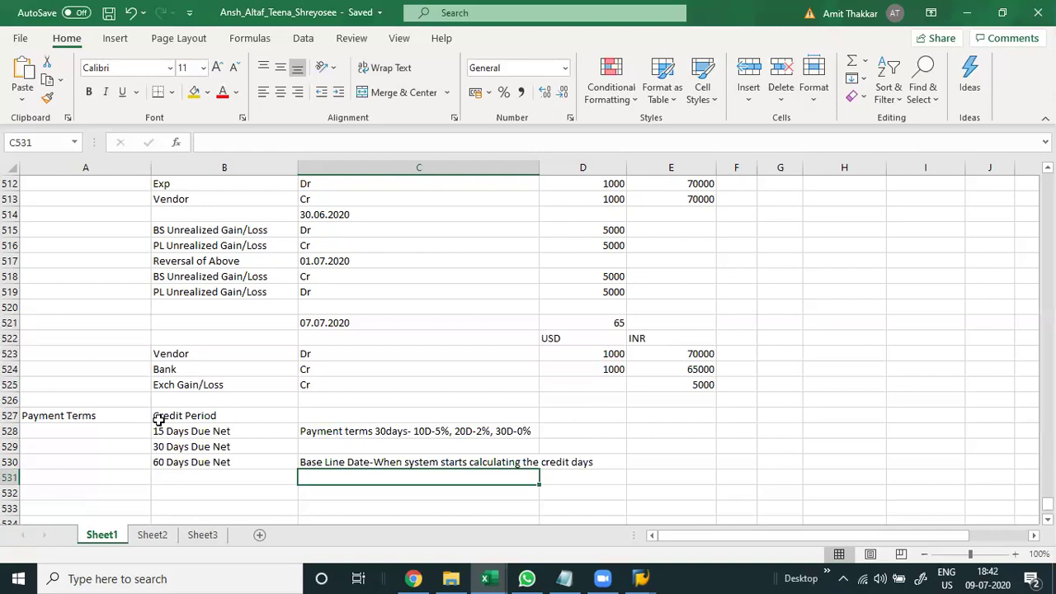
- List "Document date-Invoice Date" in cell C531 and "Posting Date" in C532, below the Base Line Date definition
type("Document date-Invoice Date")
key("Return")
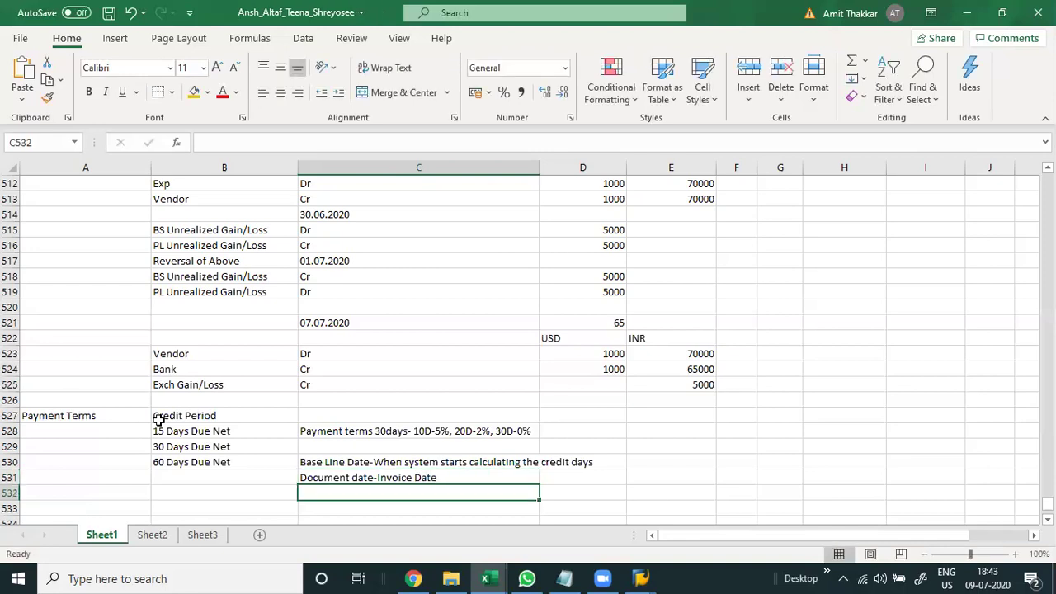
type("Posting Date")
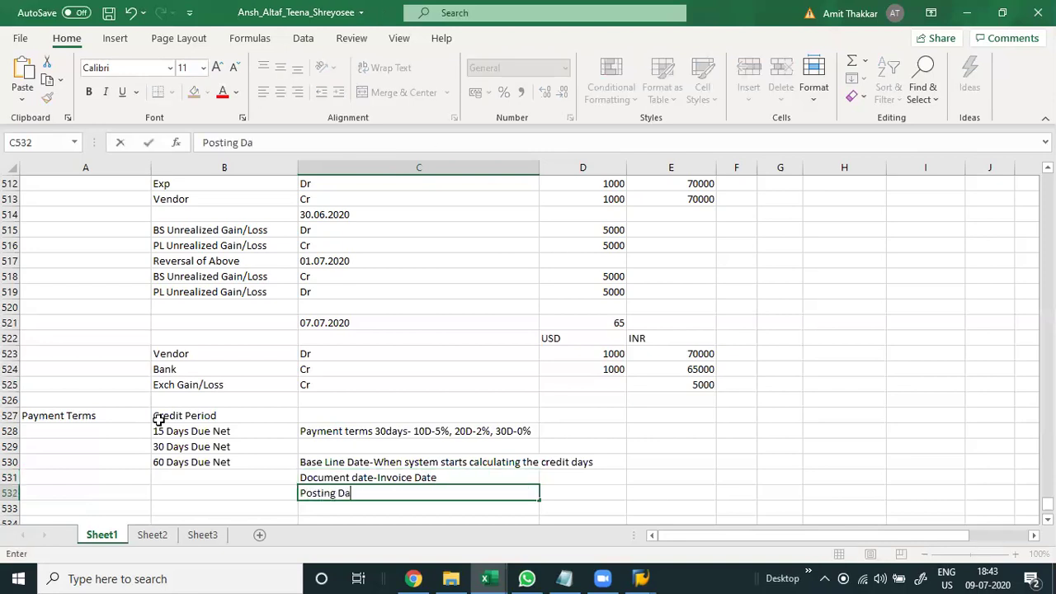
key("Return")
key("Down")
key("Down")
key("Up")
key("Up")
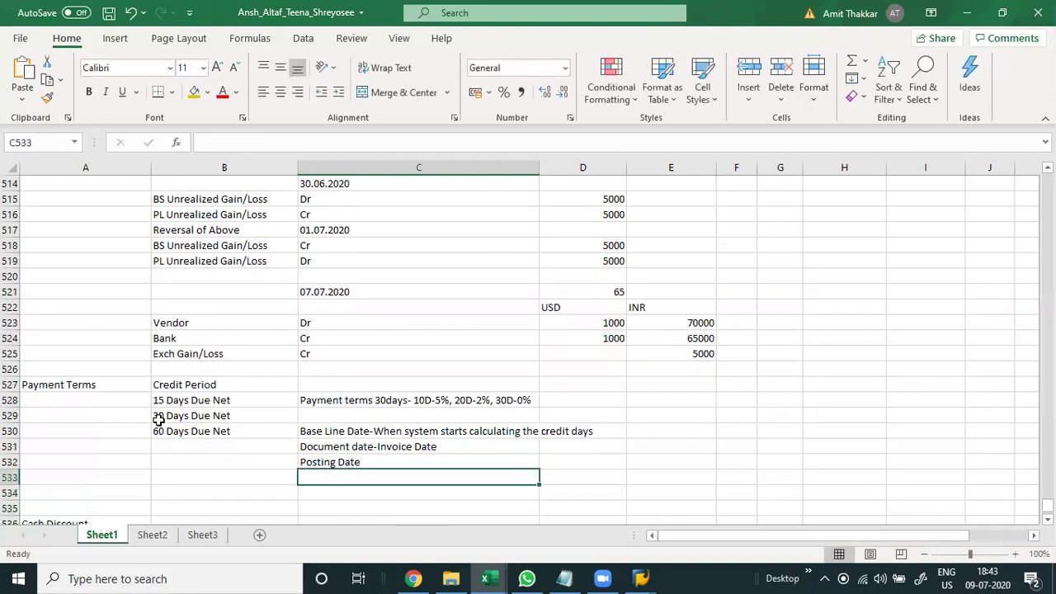
- Add "Entry Date" in cell C533 and "No Dafault" in C534, and return to the Document date entry
type("Entry D")
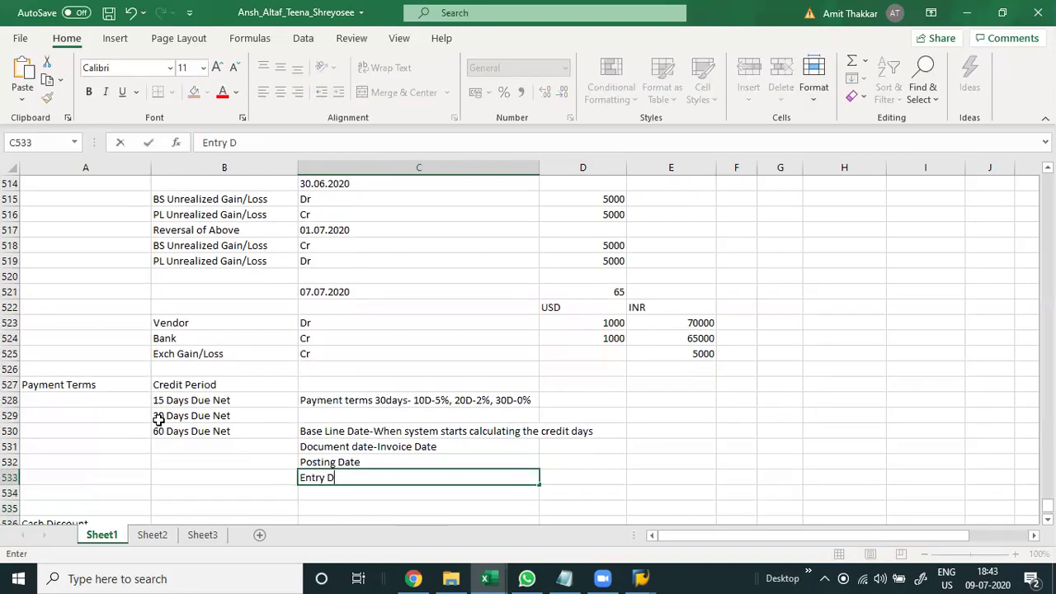
type("ate")
key("Return")
key("Up")
key("Up")
type("No Dafault")
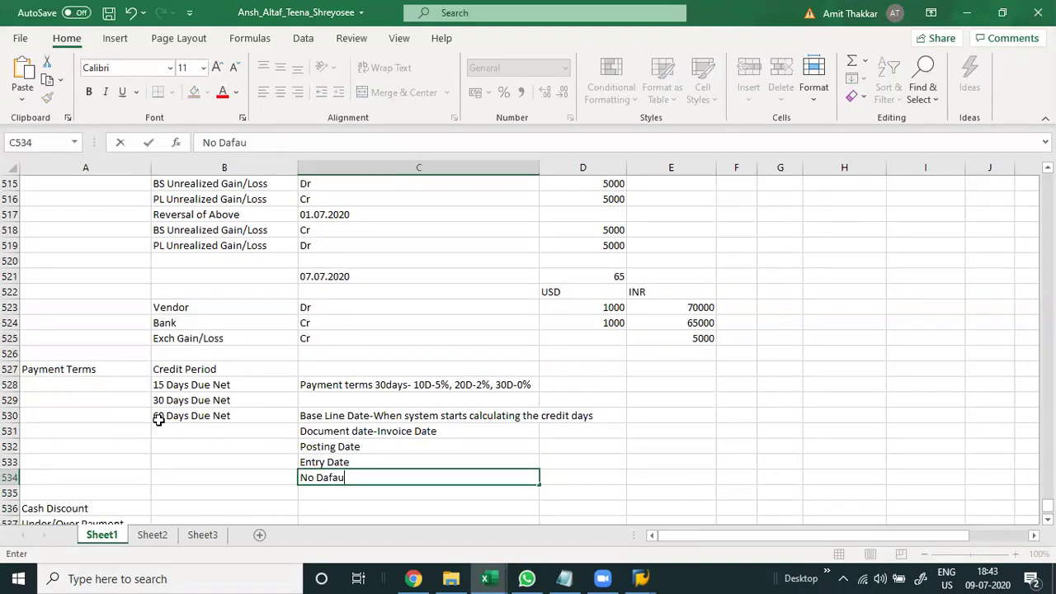
key("Return")
key("Up")
key("Up")
key("Up")
key("Up")
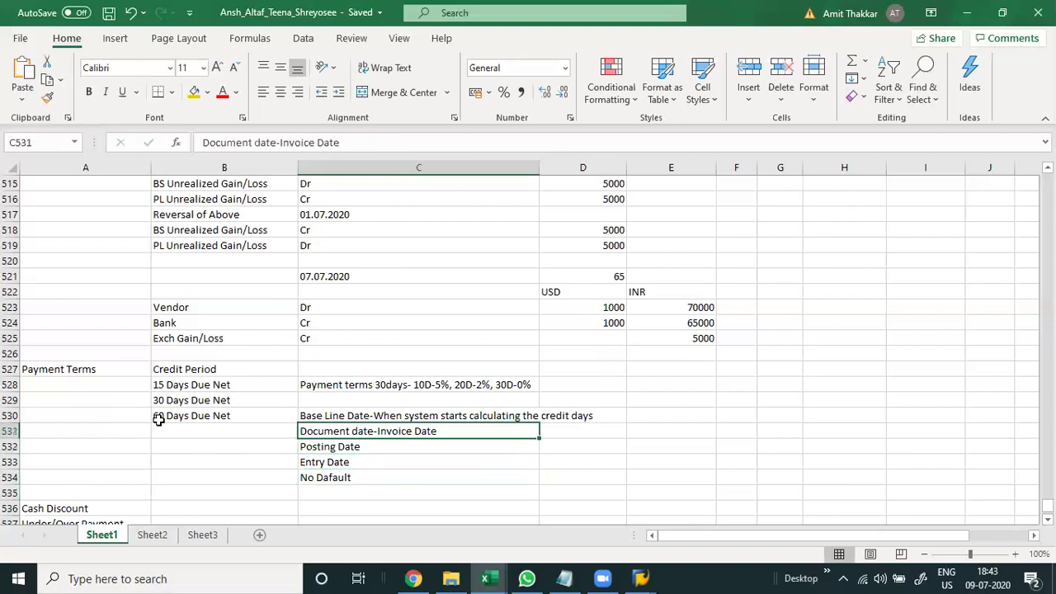
- Review the baseline date options in cells C531 to C534, from Document date to No Dafault
key("Up")
key("Down")
key("Down")
key("Down")
key("Down")
key("Up")
key("Down")
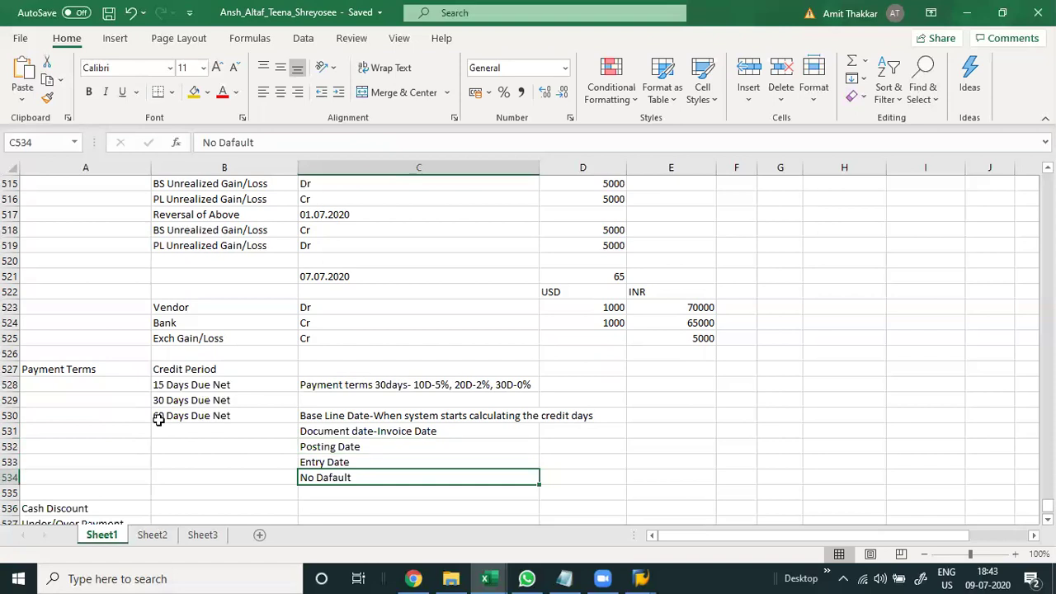
key("Up")
key("Up")
key("Up")
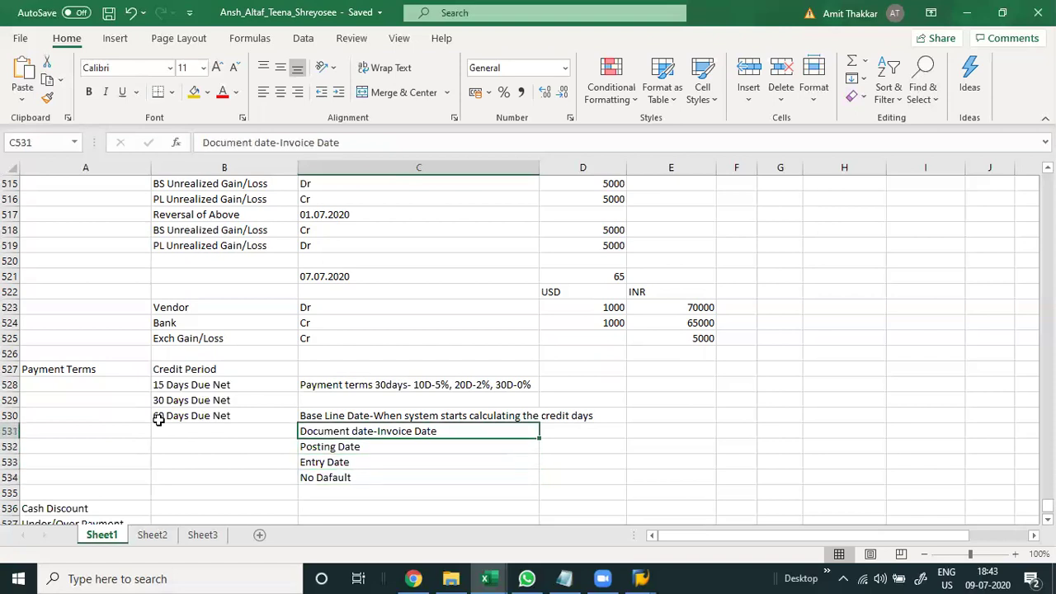
key("shift+Down")
key("shift+Down")
key("shift+Down")
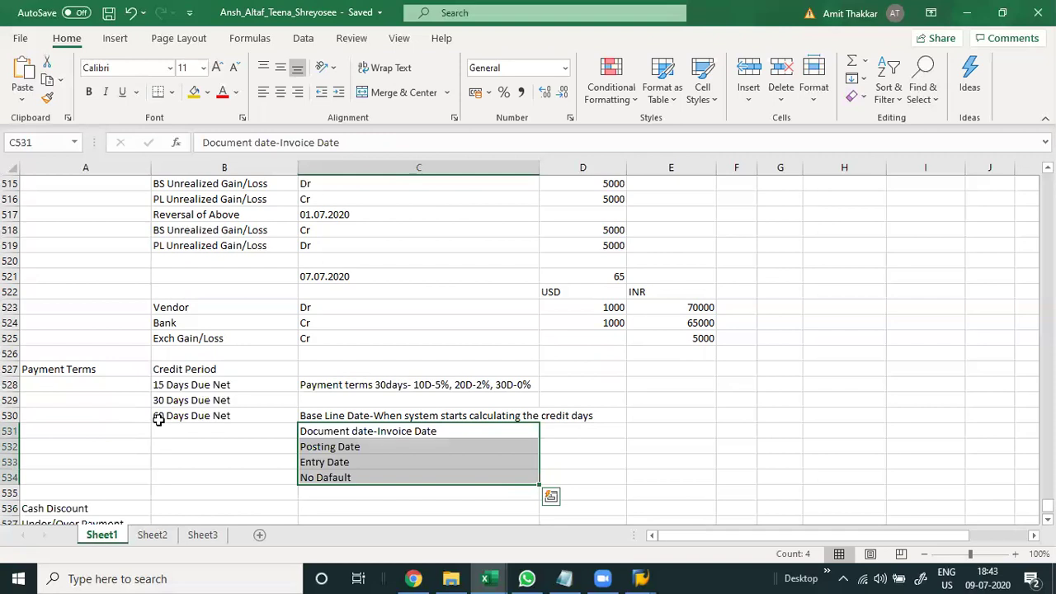
key("Down")
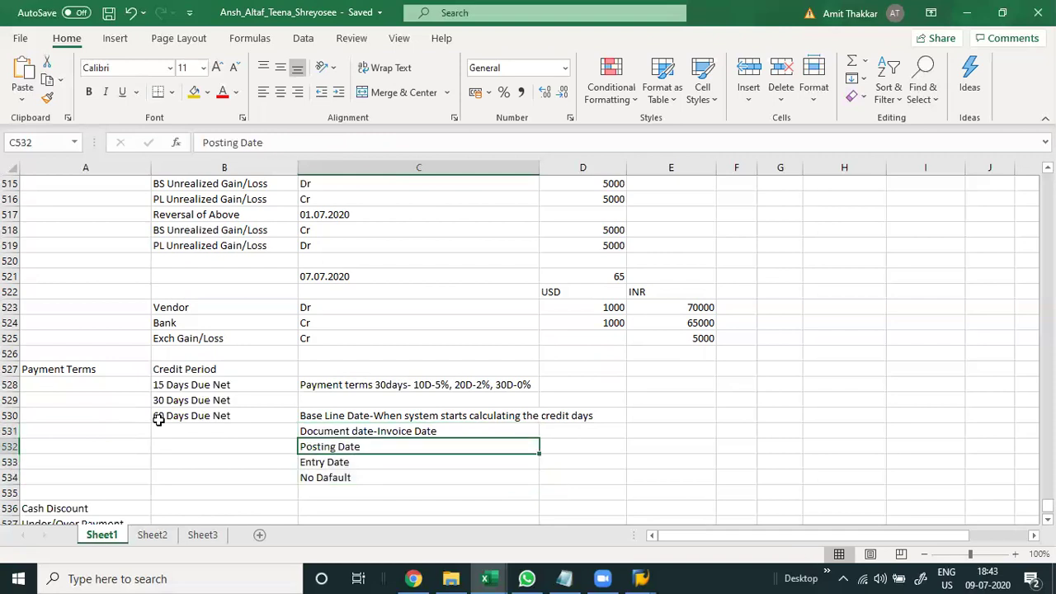
key("Up")
key("shift+Down")
key("shift+Down")
key("shift+Down")
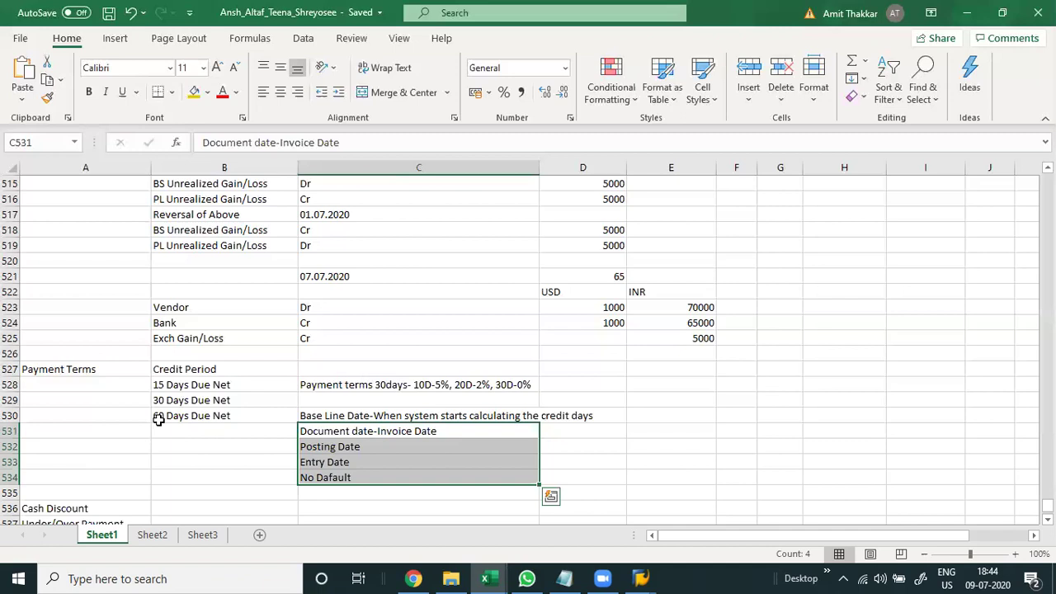
key("Down")
key("shift+Down")
key("shift+Down")
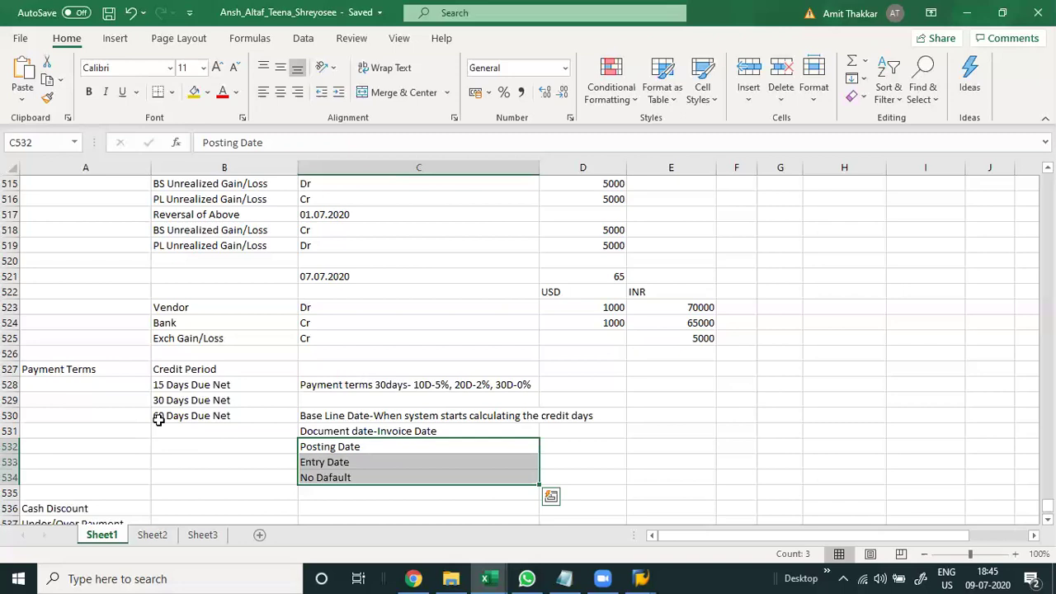
key("Up")
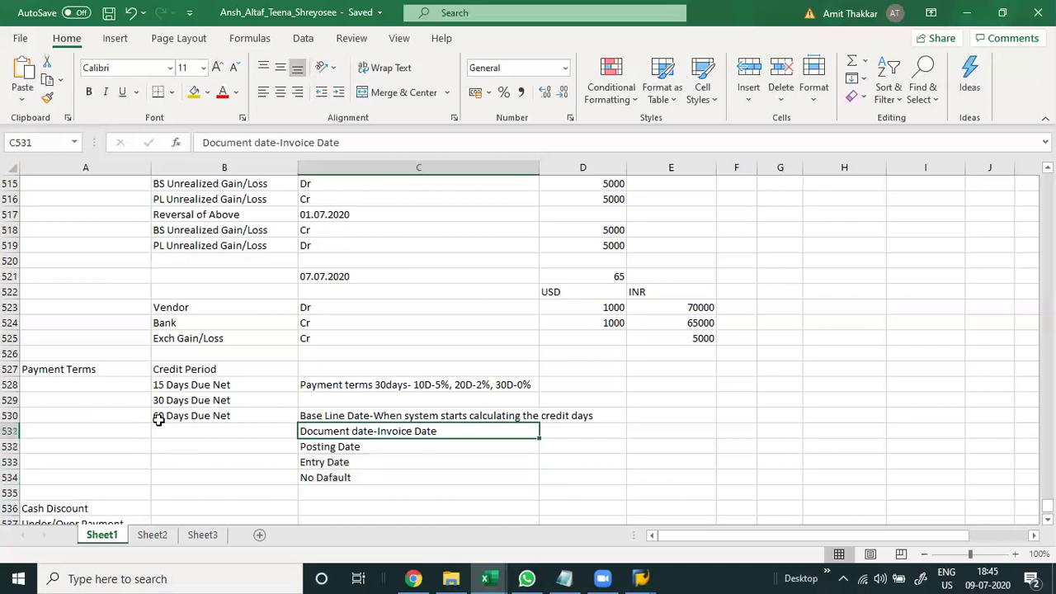
key("shift+space")
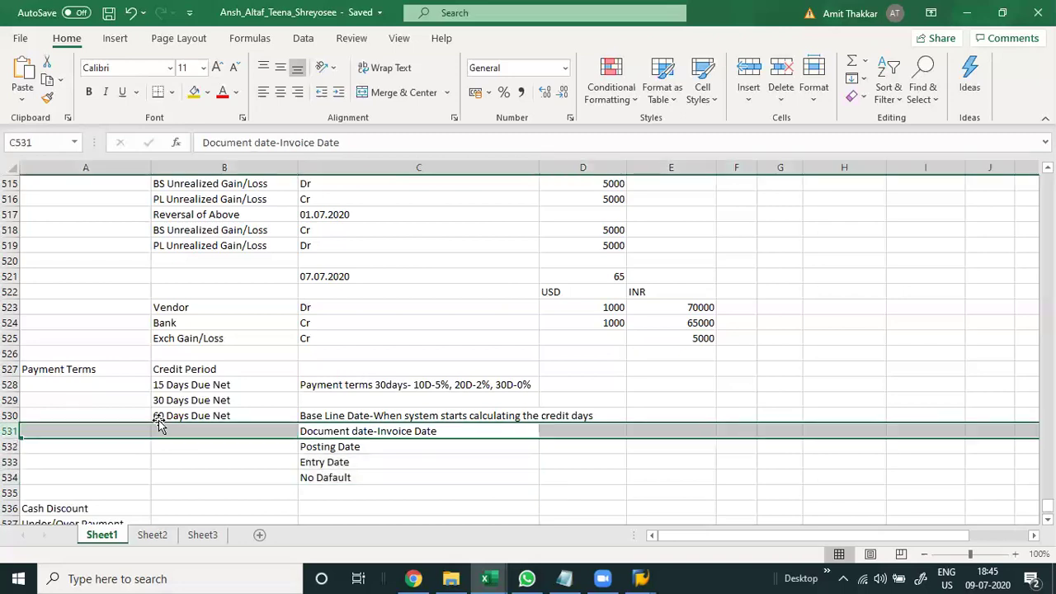
key("Down")
key("Up")
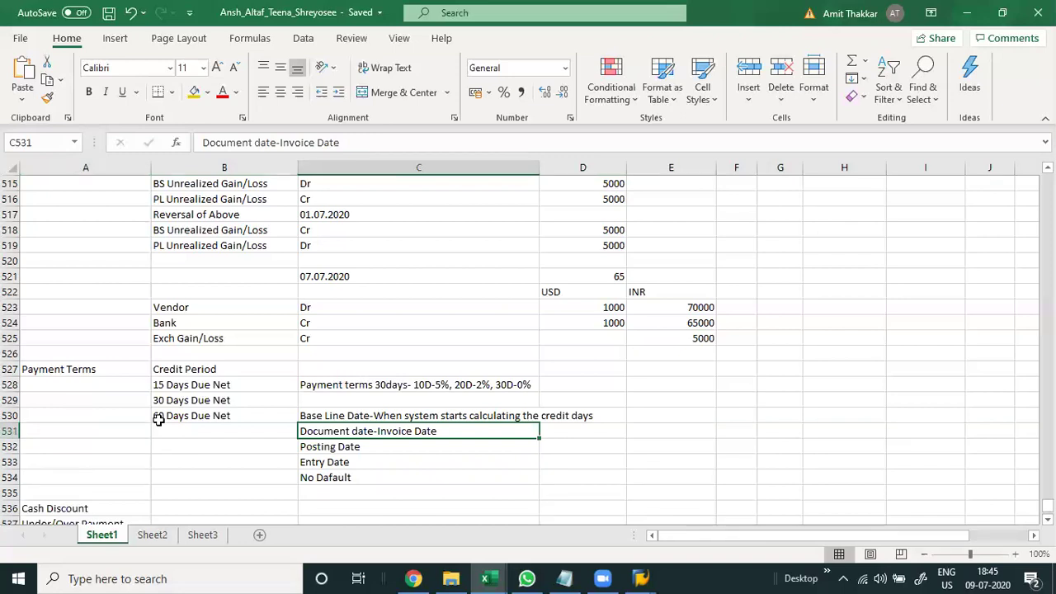
key("Down")
key("Down")
key("Down")
key("Down")
key("Up")
key("Up")
key("Up")
key("Up")
key("shift+Down")
key("shift+Down")
key("shift+Down")
key("Down")
key("Down")
key("Down")
key("Down")
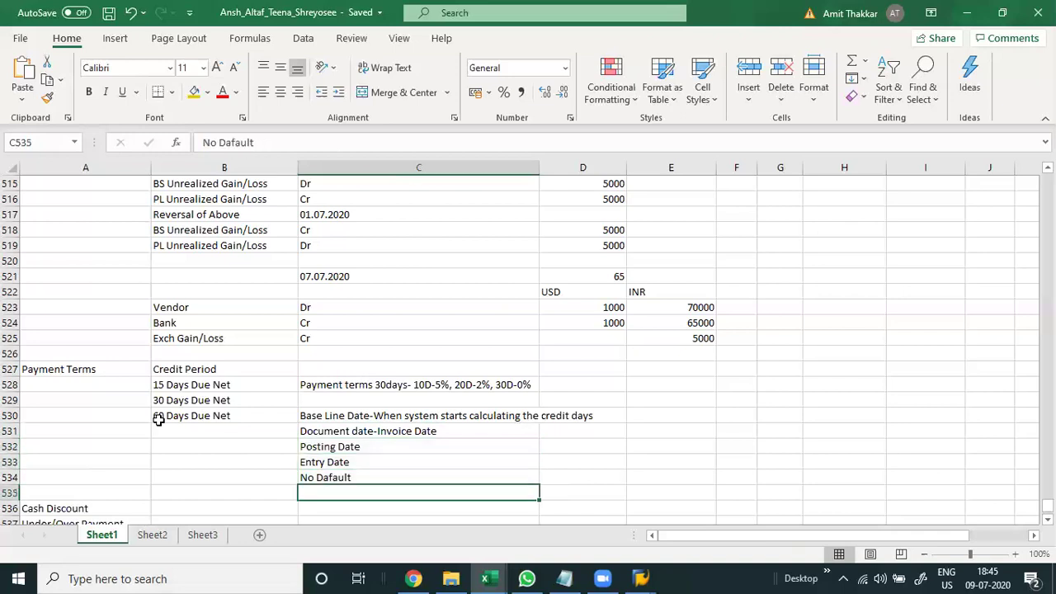
scroll(159, 420, "down", 3)
key("Up")
key("Up")
key("Up")
key("Up")
key("Up")
key("Up")
key("Up")
key("Up")
key("Down")
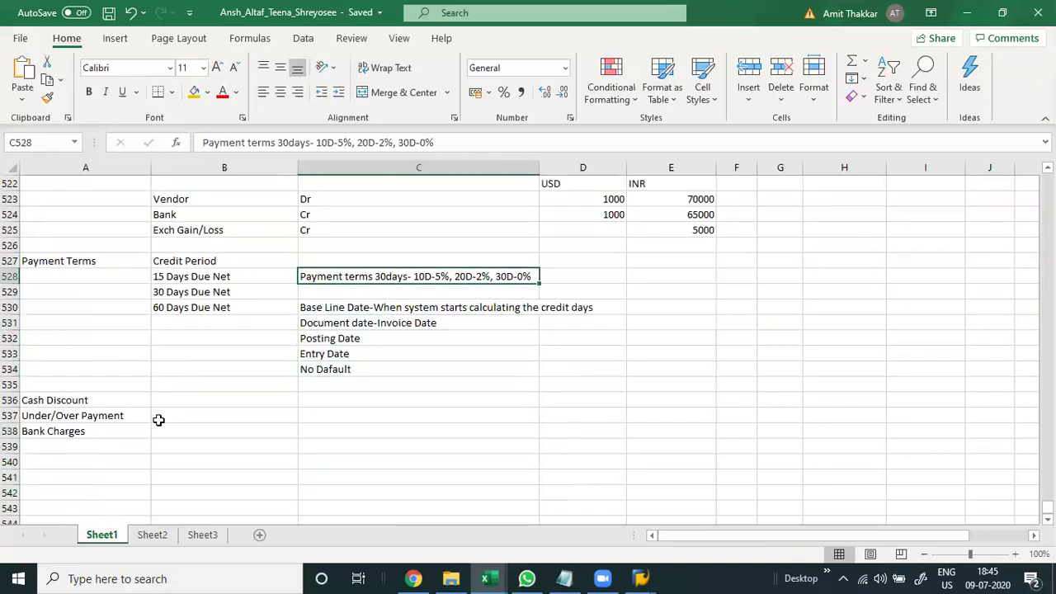
- Insert three blank rows between the Cash Discount and Under/Over Payment headings, and save the workbook
key("Down")
key("Down")
key("Down")
key("Down")
key("Down")
key("Down")
key("Down")
key("Down")
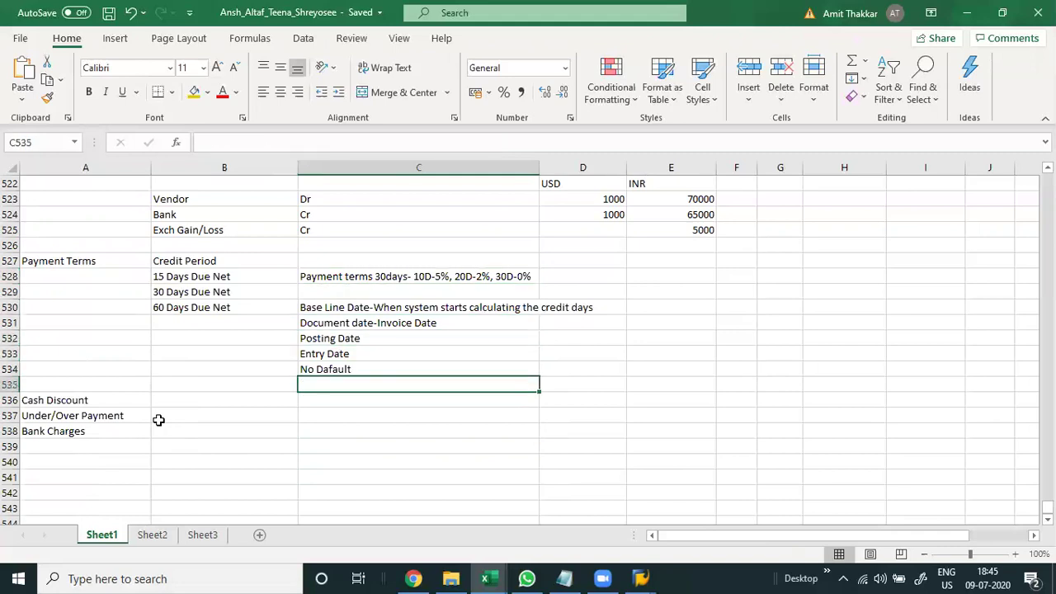
key("Left")
key("Left")
key("Down")
key("shift+space")
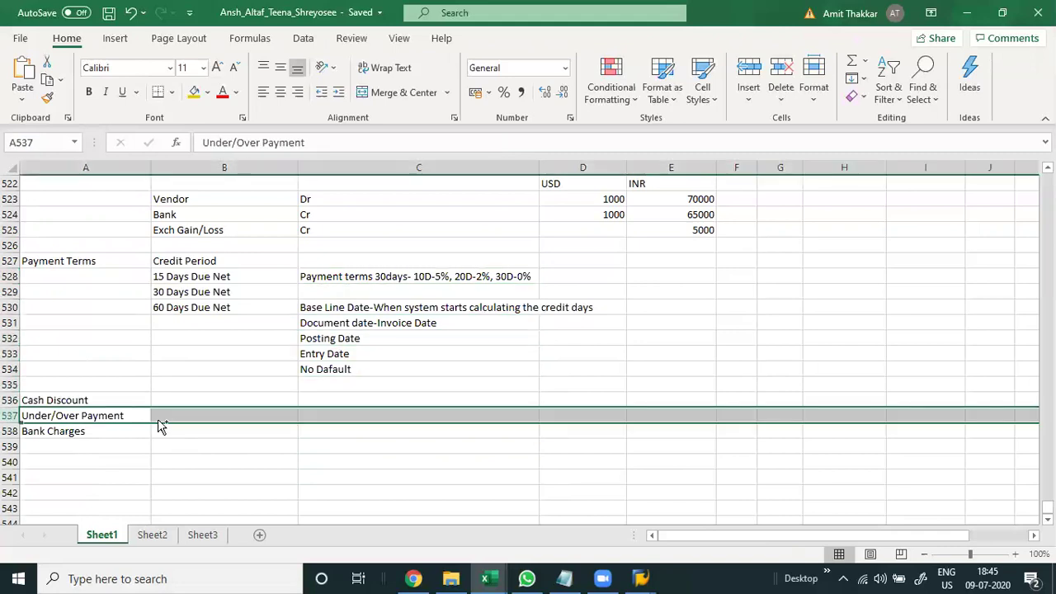
key("ctrl+shift+plus")
key("ctrl+shift+plus")
key("ctrl+shift+plus")
left_click(160, 422)
key("Up")
key("ctrl+s")
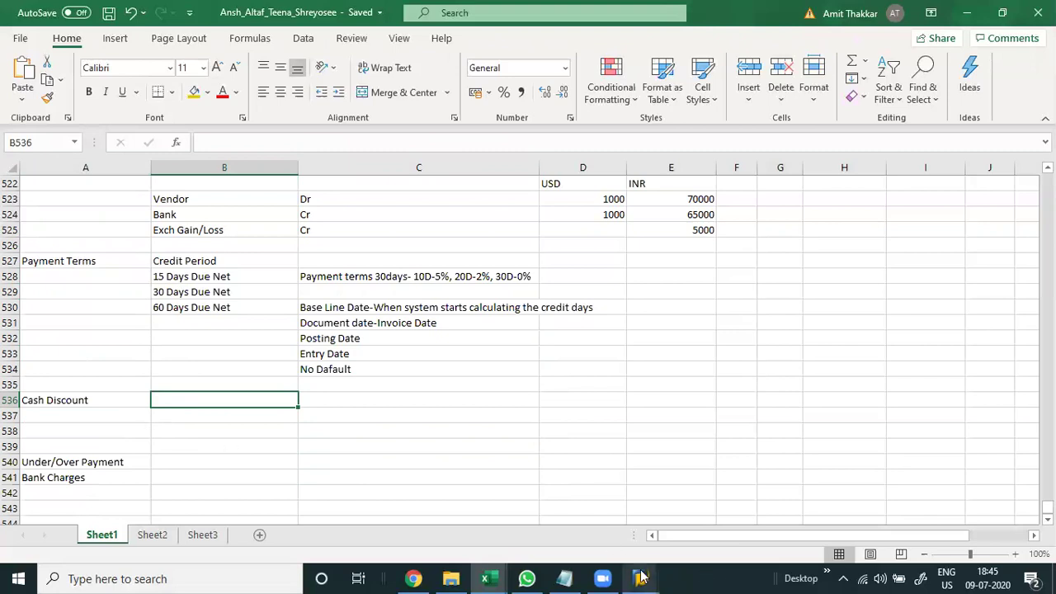
- Switch to the Enter Vendor Invoice session in SAP and open transaction FS00 in its place
mouse_move(641, 578)
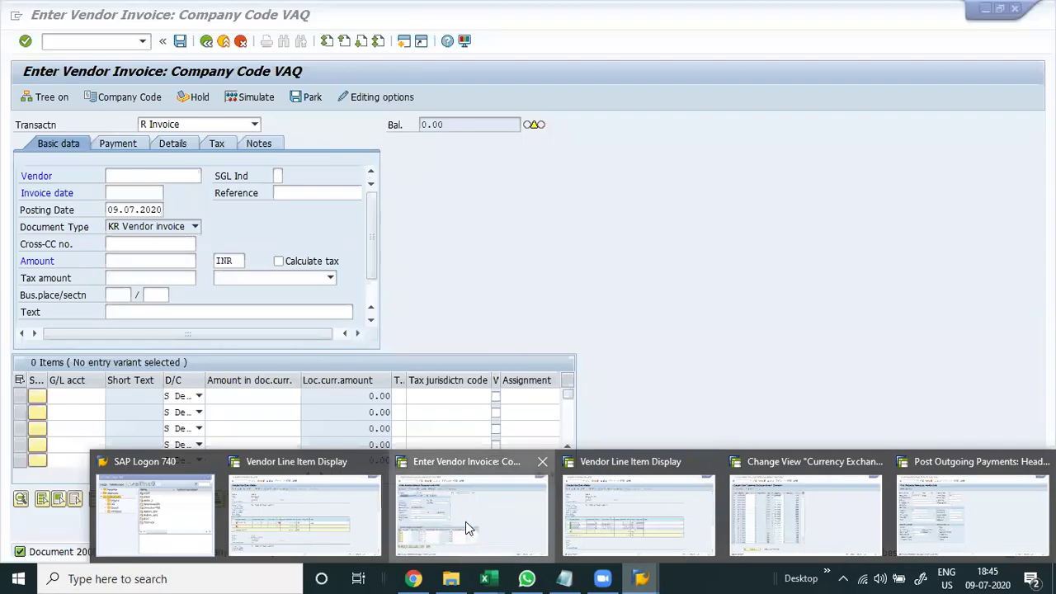
left_click(466, 522)
left_click(91, 41)
type("/nfs00")
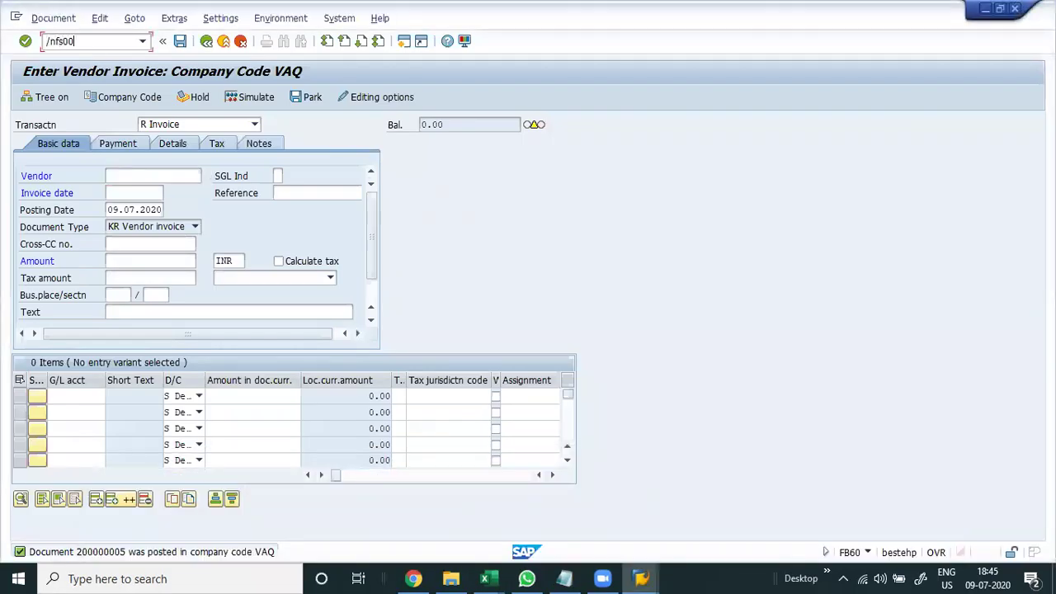
key("Return")
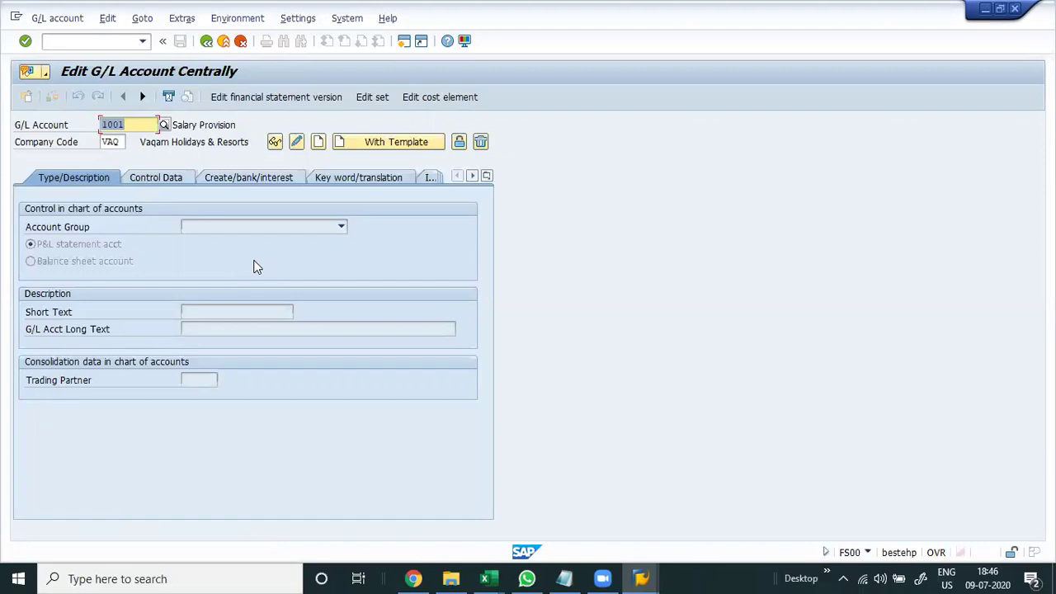
- Look up the existing G/L accounts, pick Exch GainAcct, and change the G/L account number to 3002
key("Delete")
key("F4")
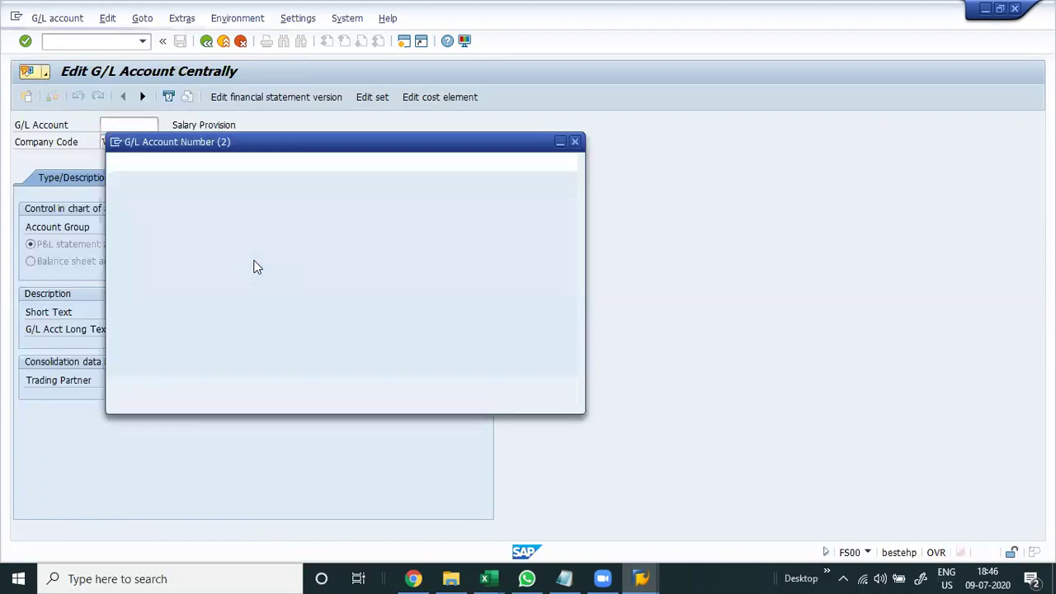
left_click(268, 188)
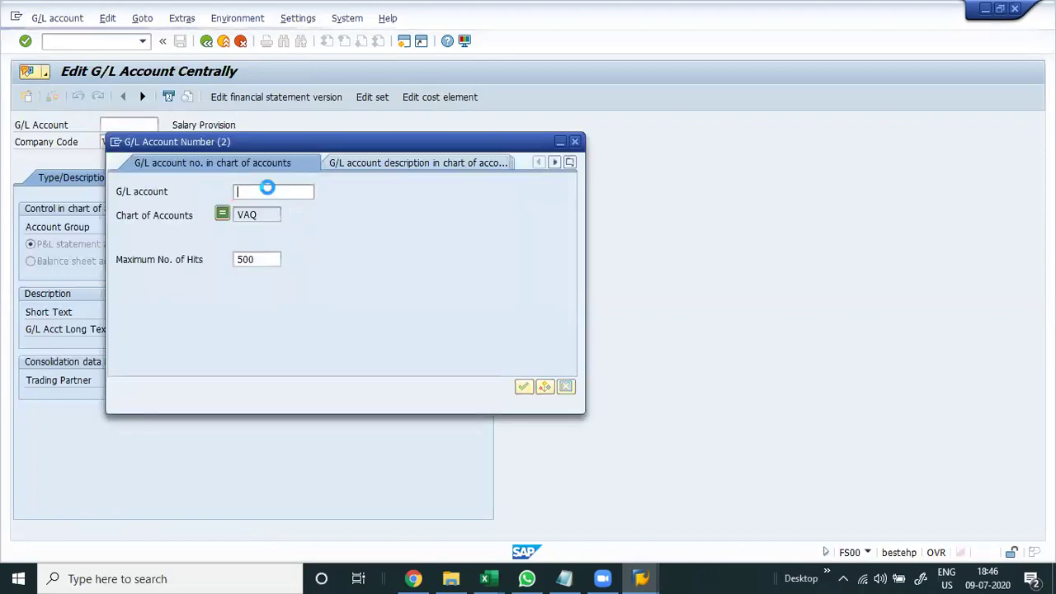
key("Return")
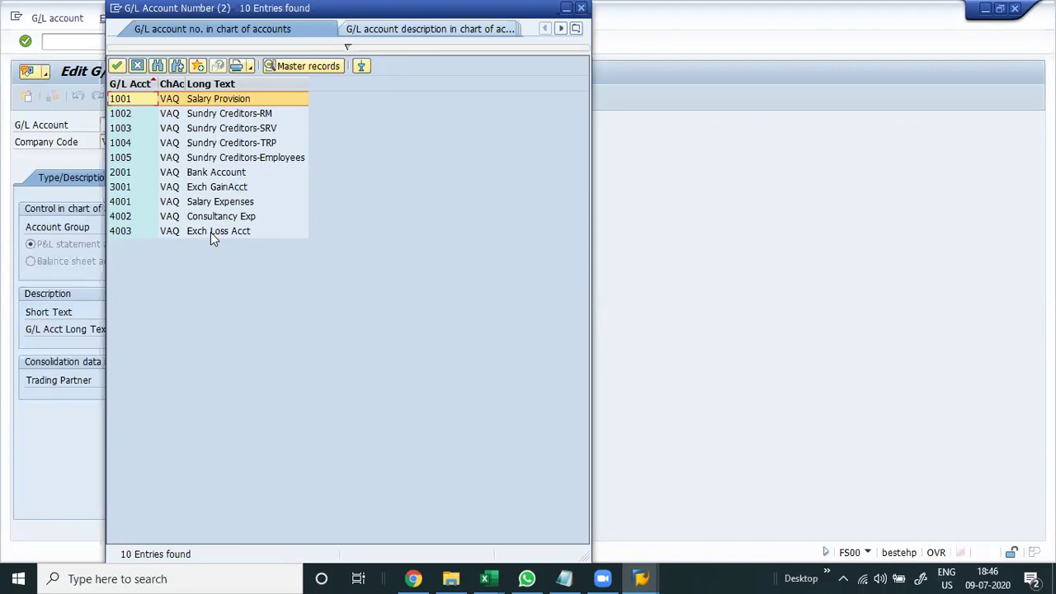
left_click(217, 188)
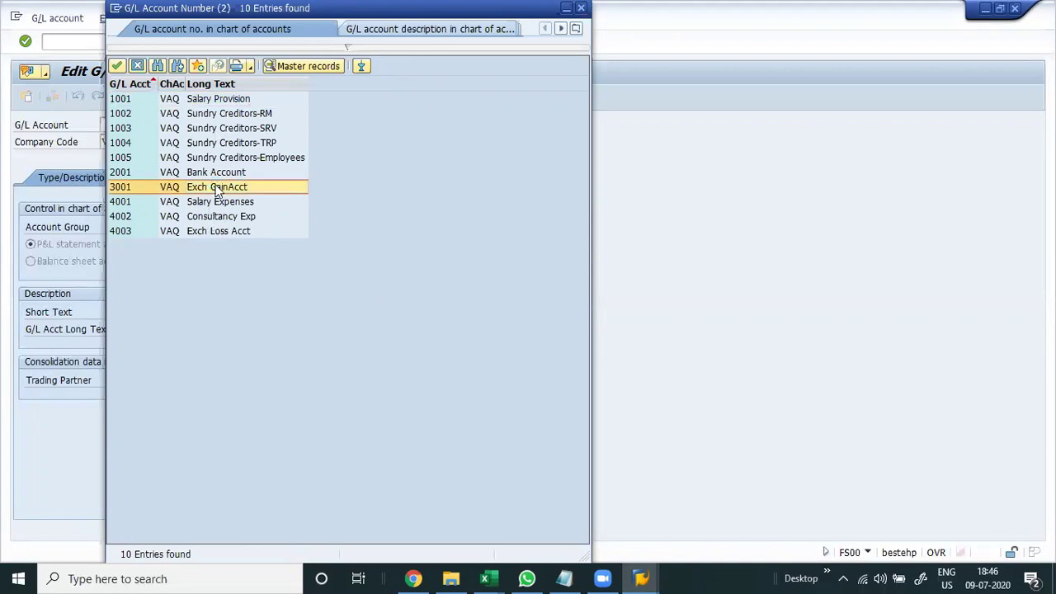
double_click(217, 188)
key("BackSpace")
type("2")
key("Tab")
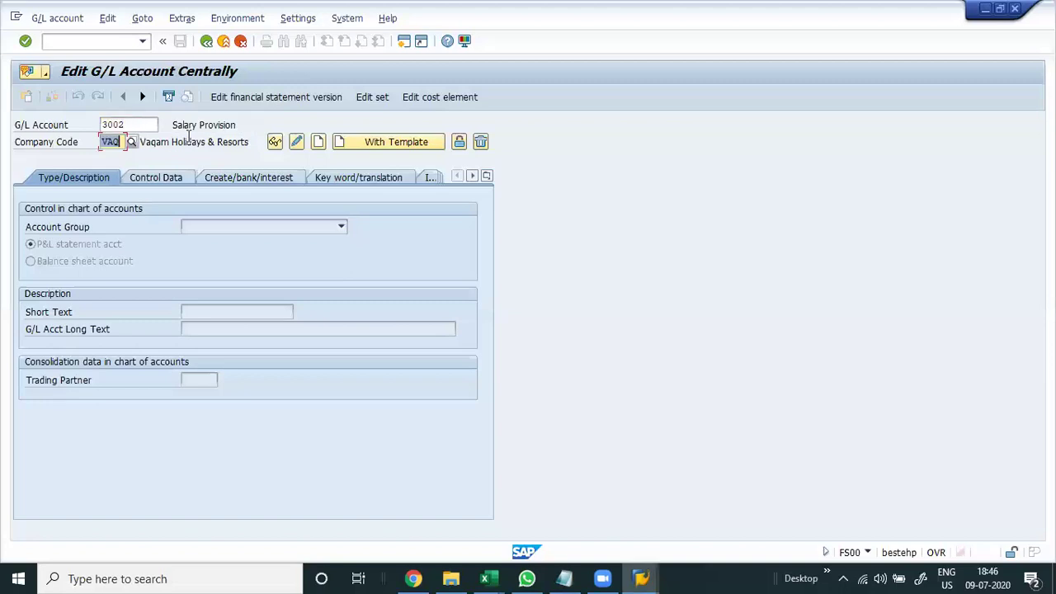
- Create G/L account 3002 with account 3001 of company code VAQ as the template
left_click(358, 147)
type("3001")
key("Tab")
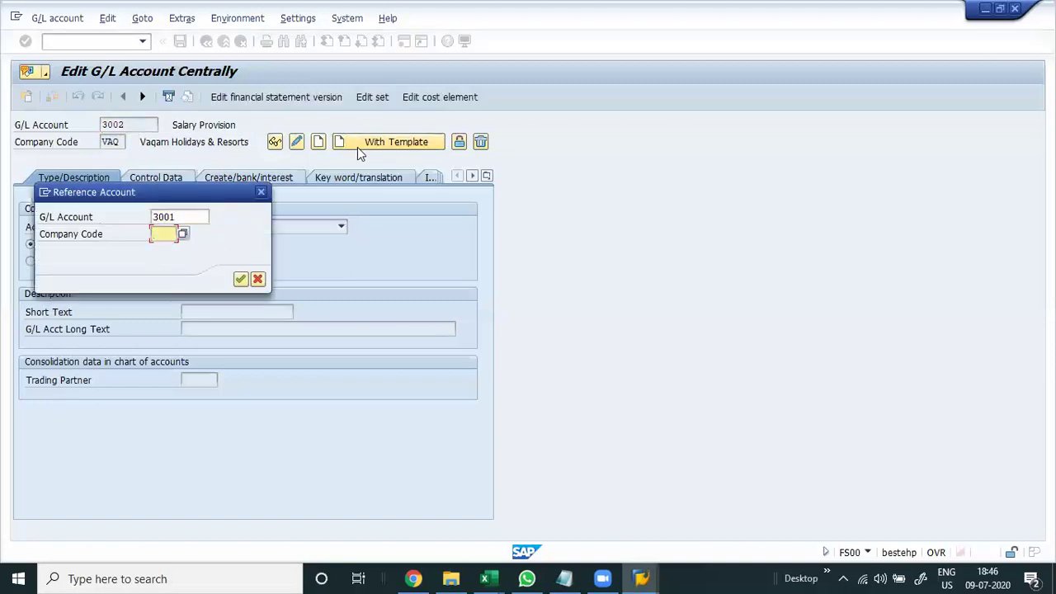
type("VAQ")
key("Return")
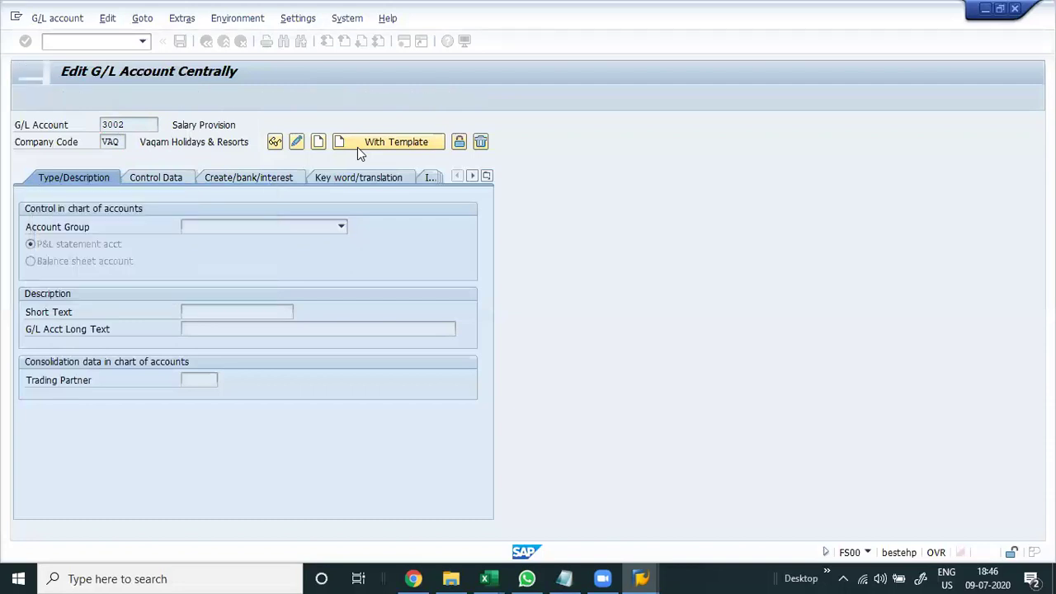
- Clear both copied descriptions and set the short text to "Cash Discount"
key("Tab")
key("Delete")
key("shift+Tab")
key("Delete")
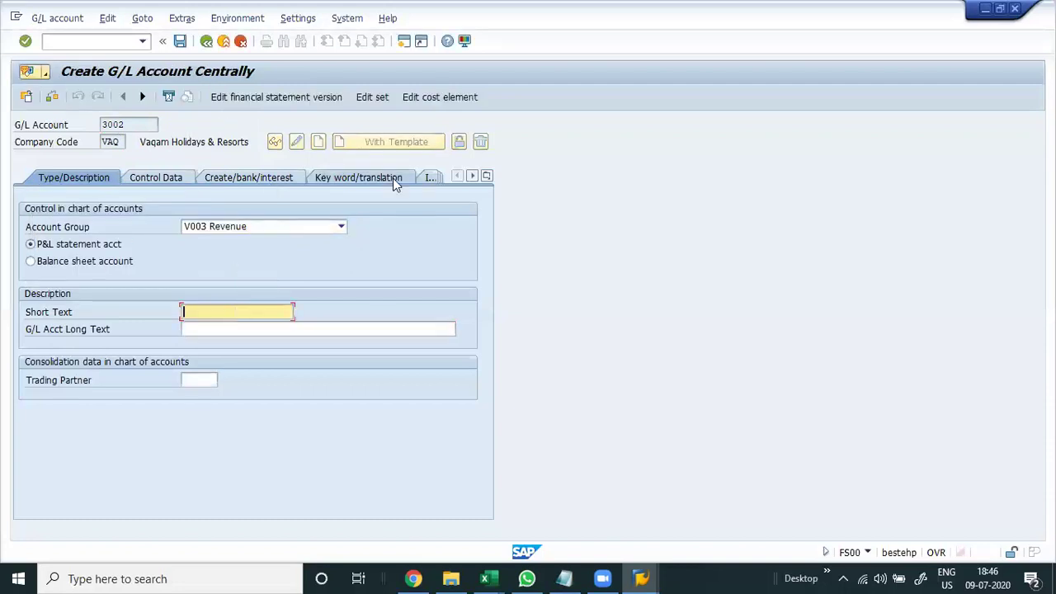
type("Cash Discount")
key("Return")
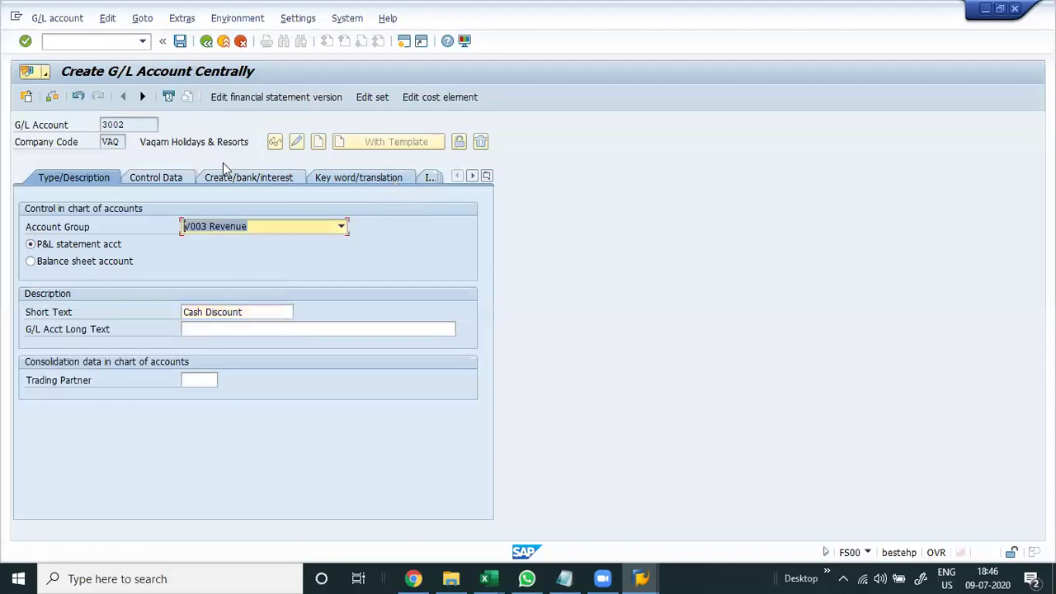
- Check the control data and document creation settings of account 3002, and save the account
left_click(156, 177)
left_click(252, 178)
left_click(82, 180)
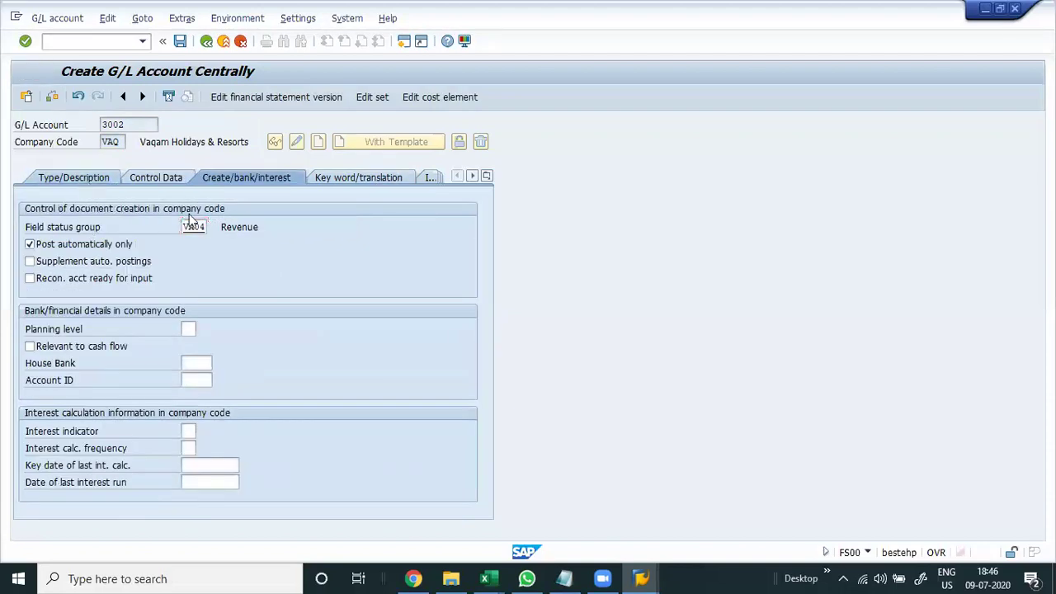
key("ctrl+s")
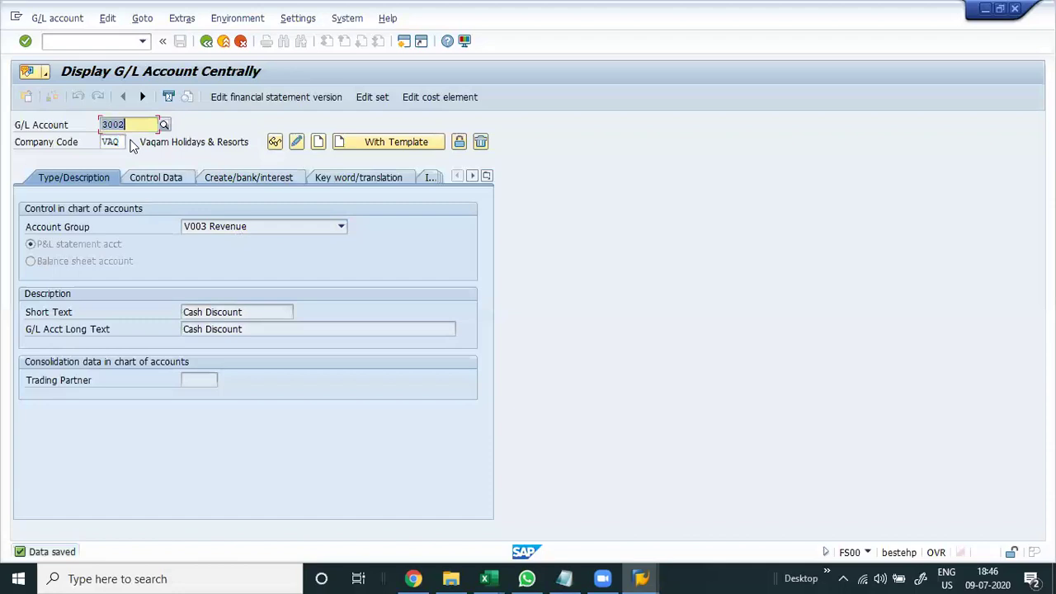
- Look up the existing G/L accounts, pick Exch Loss Acct, and change the G/L account number to 4004
type("400")
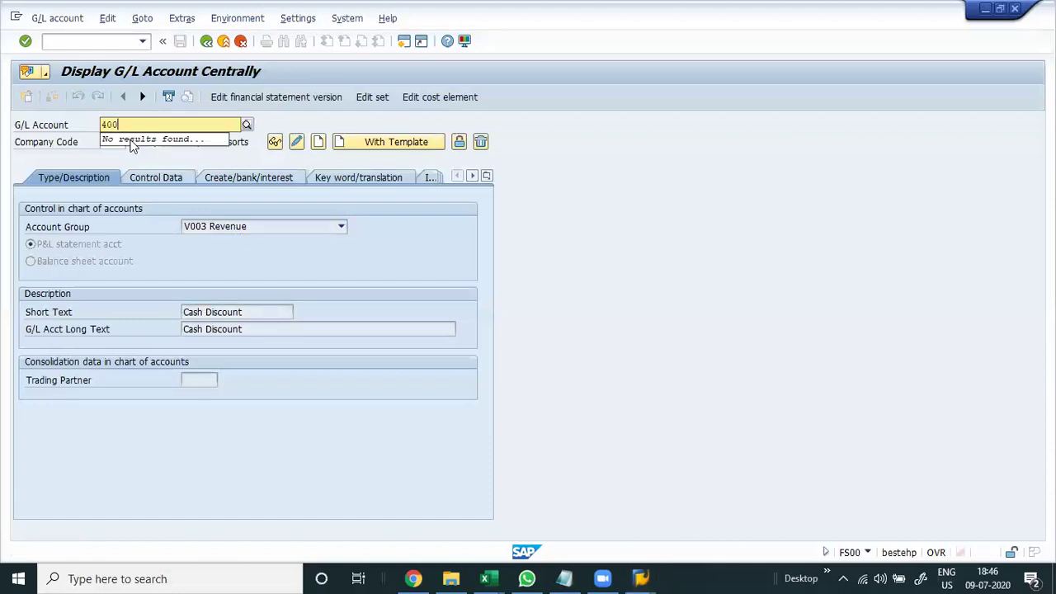
key("F4")
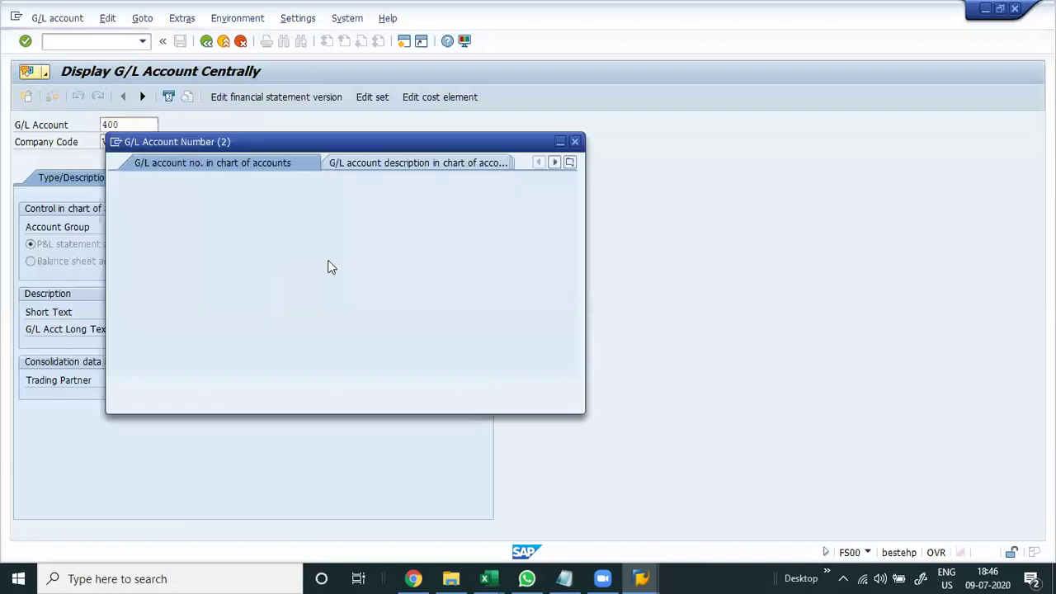
key("Return")
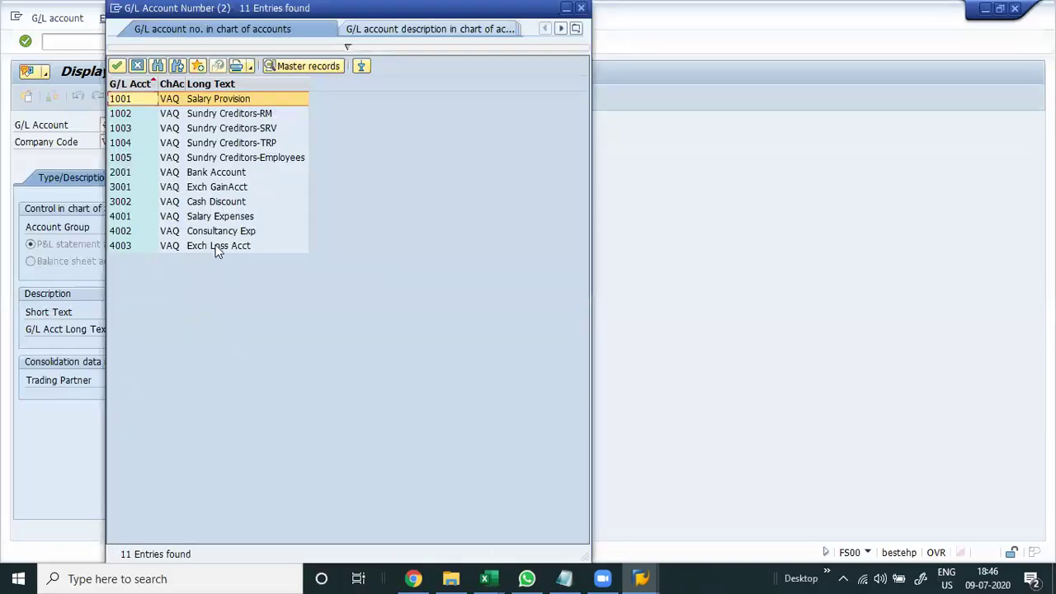
double_click(217, 246)
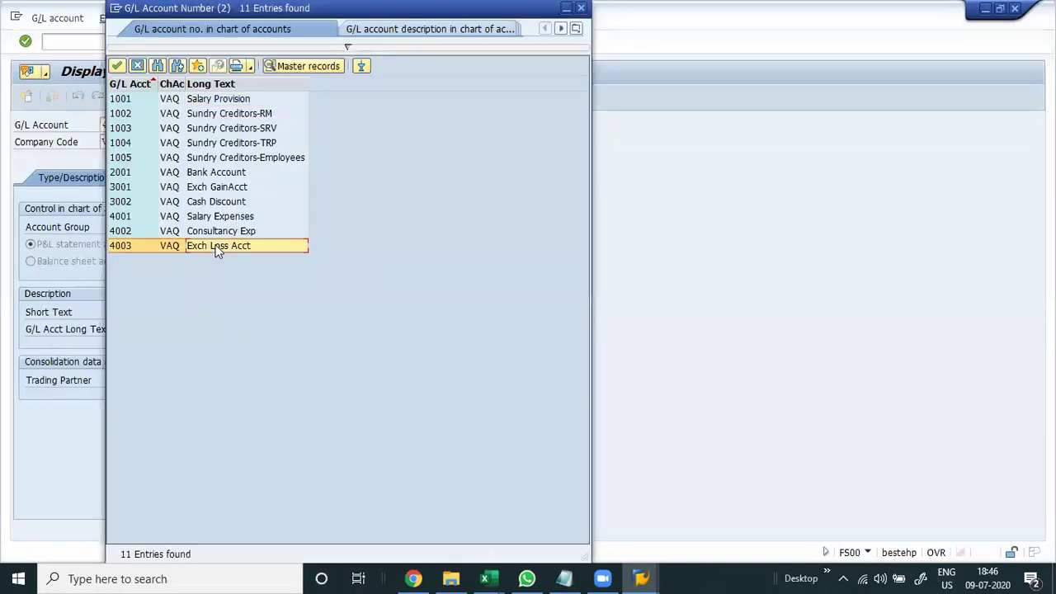
left_click(135, 124)
key("BackSpace")
type("4")
key("Tab")
- Create G/L account 4004 with account 4003 of company code VAQ as the template
left_click(396, 142)
type("4003")
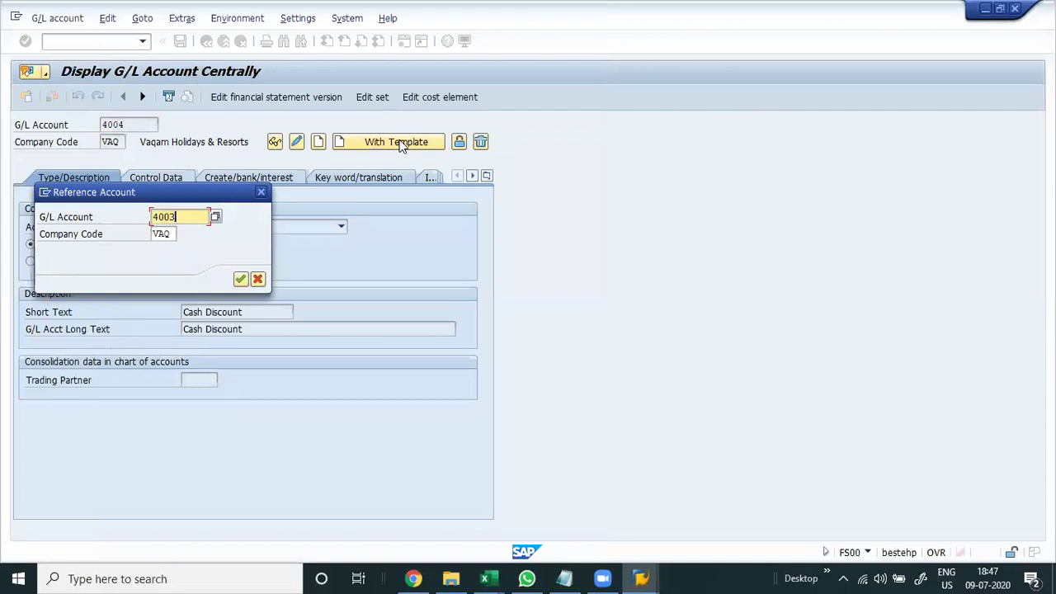
key("Return")
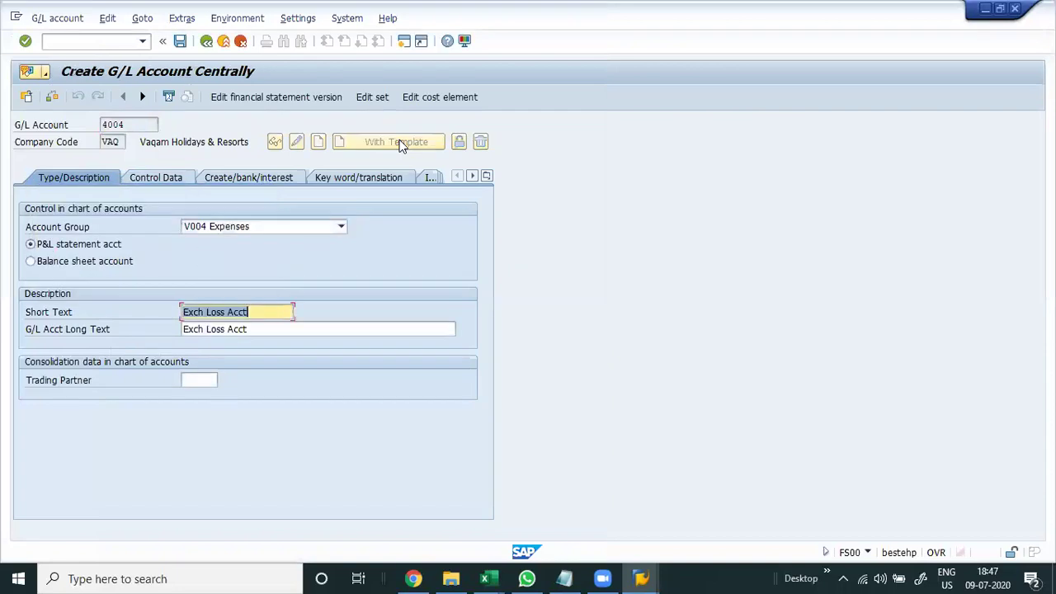
- Clear the copied short text and long text of G/L account 4004
key("BackSpace")
key("Tab")
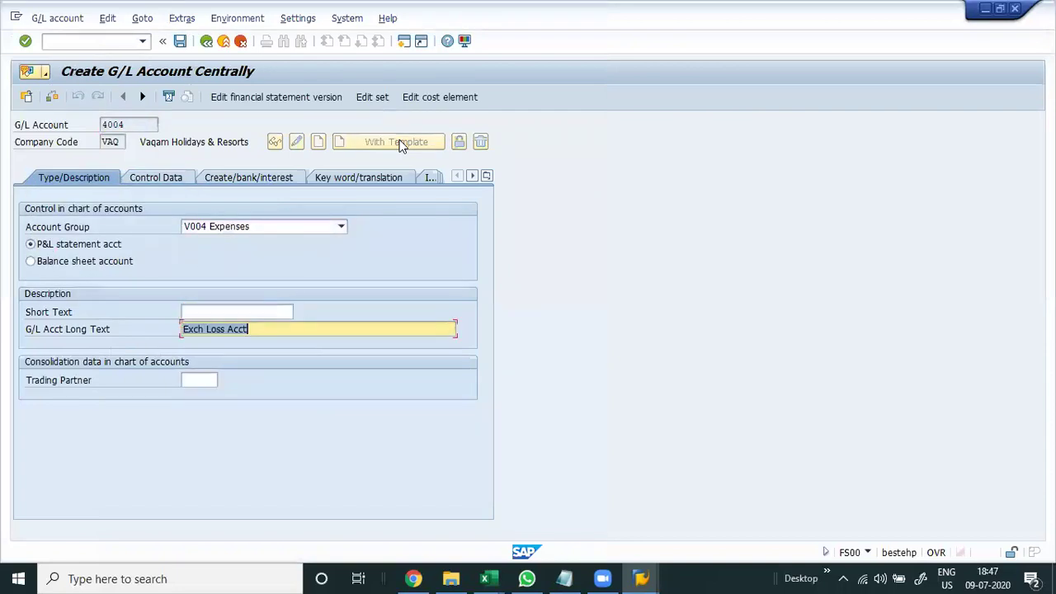
key("BackSpace")
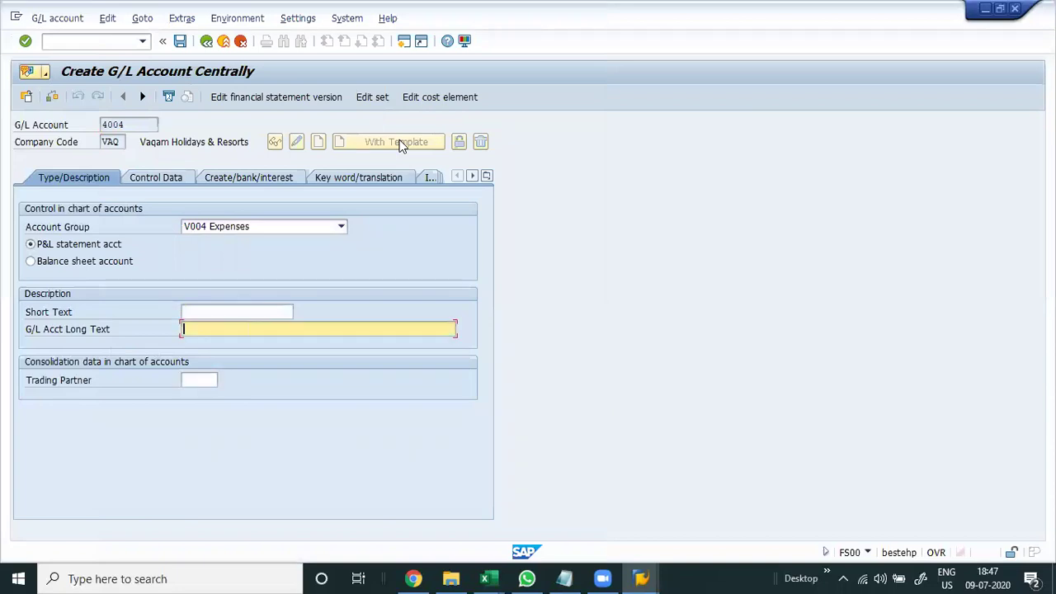
- Set the short text of account 4004 to "Cash Discount-Loss" and save the account
key("shift+Tab")
type("Cash")
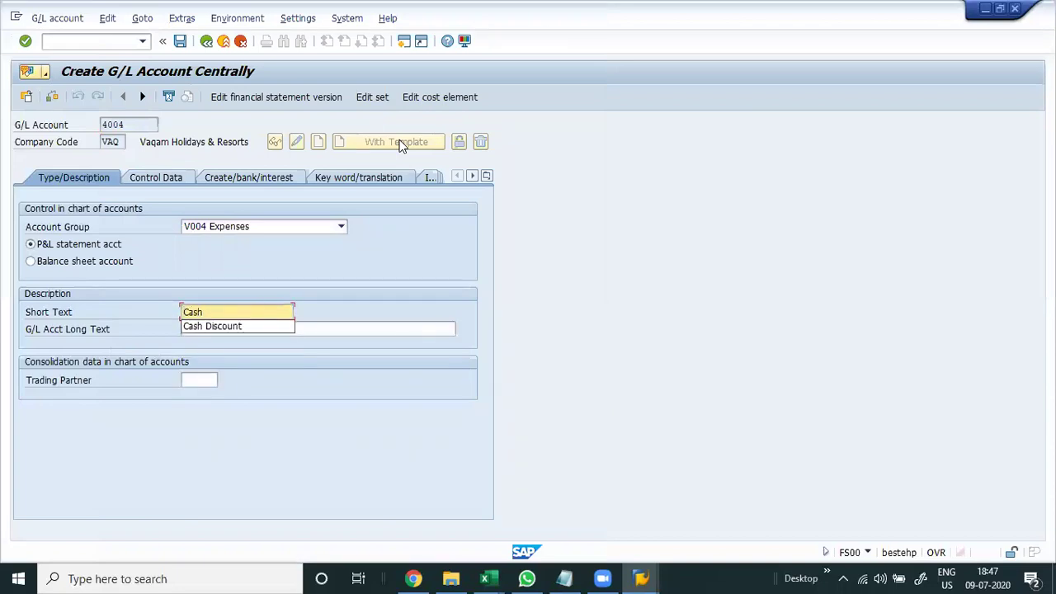
key("Tab")
key("Tab")
key("shift+Tab")
key("shift+Tab")
key("End")
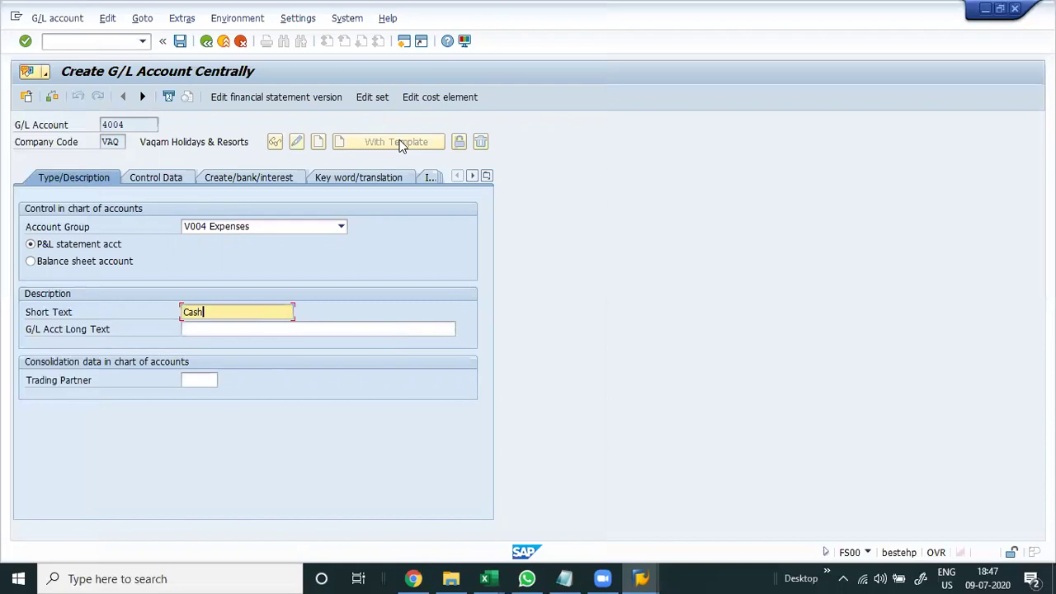
key("Down")
key("Tab")
key("shift+Tab")
type("-Loss")
key("ctrl+s")
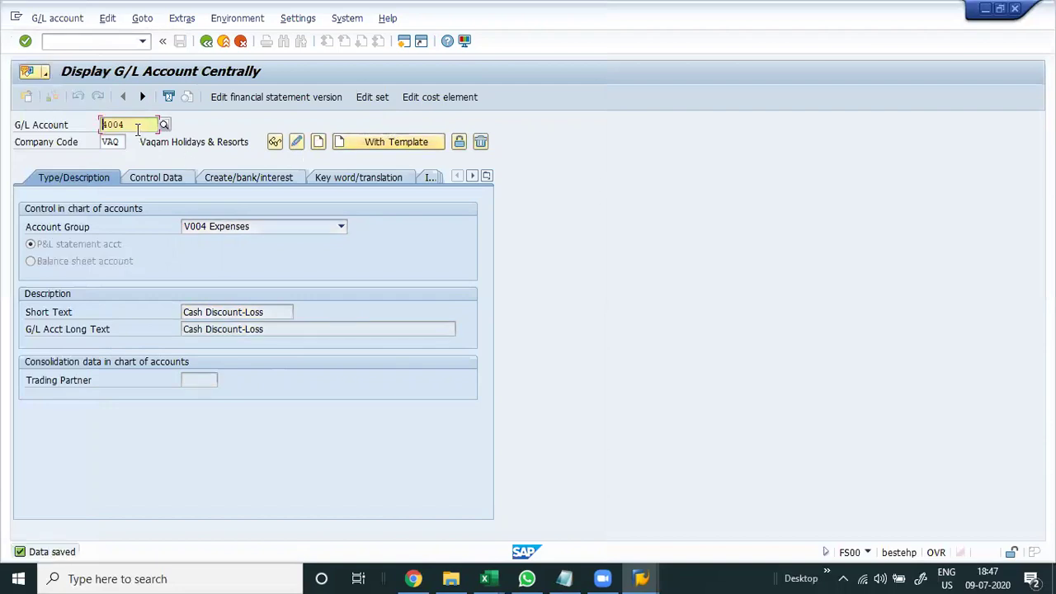
- Enter G/L account 3002 in company code VAQ and acknowledge the information message
key("BackSpace")
key("BackSpace")
key("BackSpace")
key("BackSpace")
type("3002")
key("Return")
left_click(372, 450)
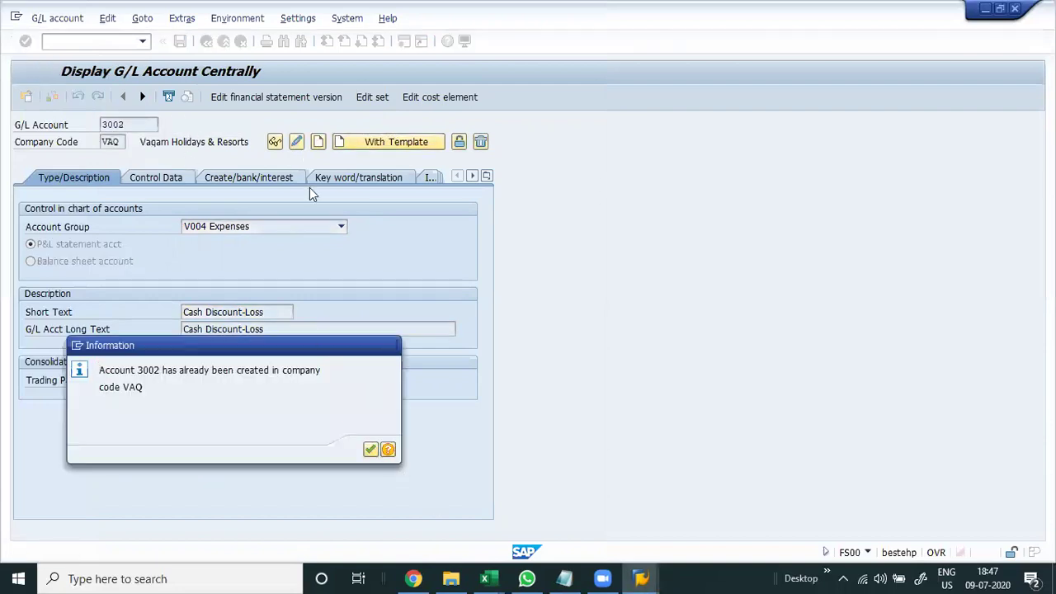
- Switch account 3002 to change mode, extend its short text to "Cash Discount-Gain", and try to save
left_click(296, 141)
left_click(256, 313)
type("-Gain")
key("Tab")
key("Delete")
key("ctrl+s")
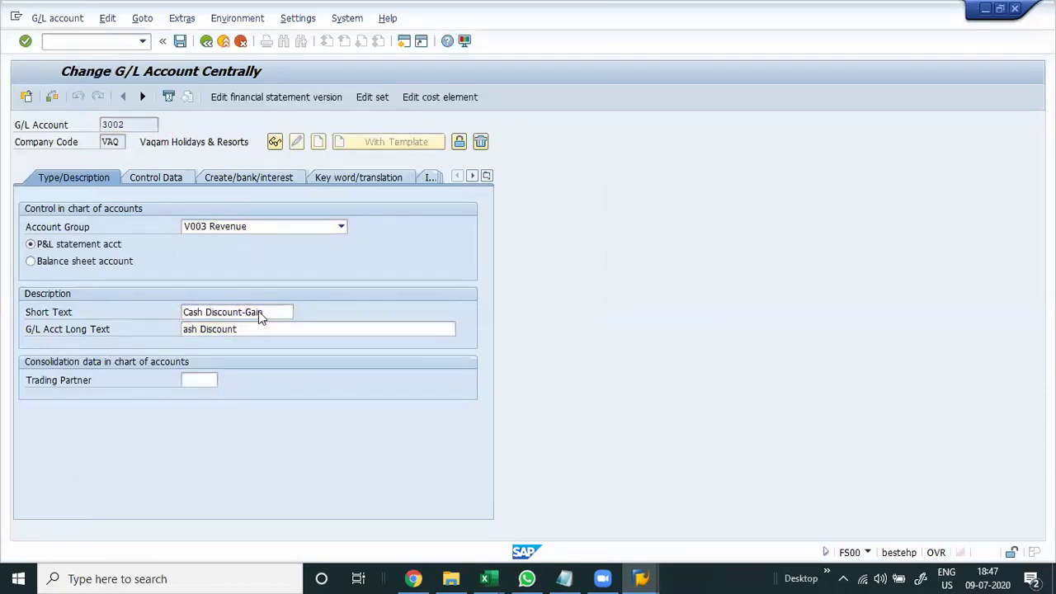
- Clear the entire long text of account 3002 and save the account
left_click(296, 142)
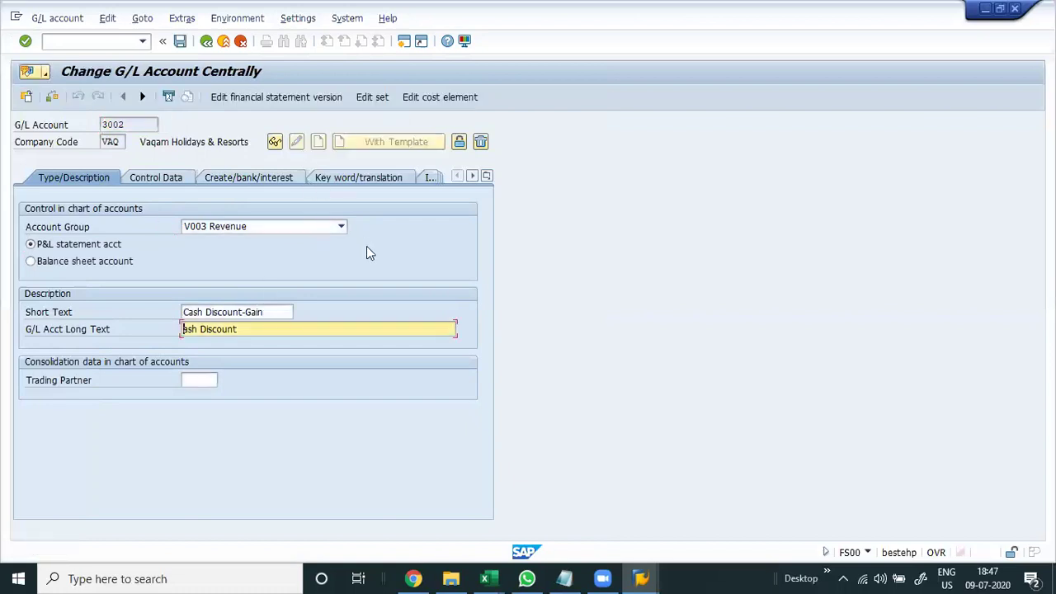
key("Insert")
key("shift+End")
key("Delete")
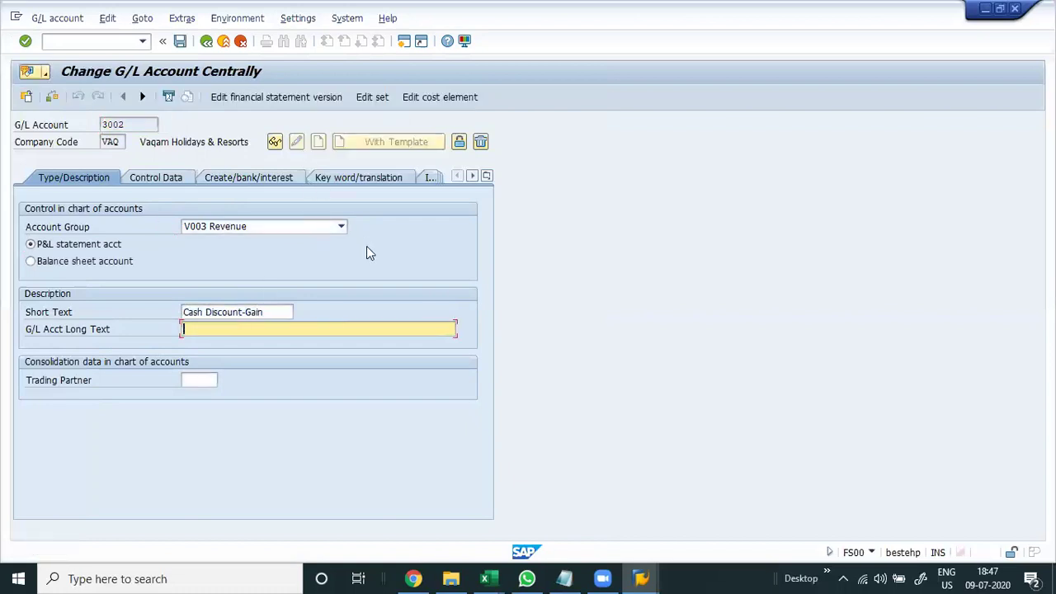
key("ctrl+s")
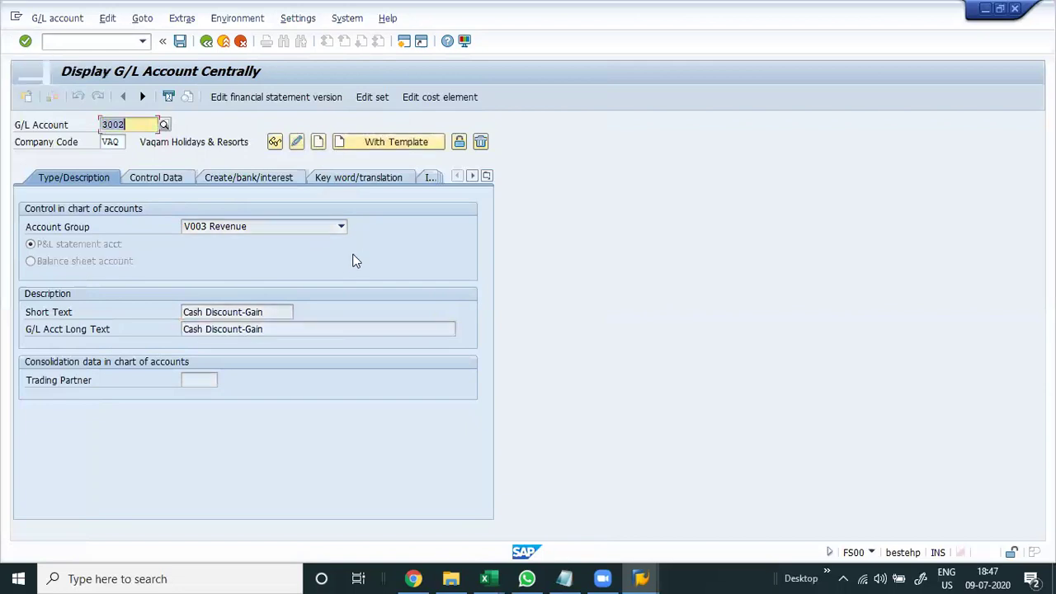
- Leave G/L account maintenance, open the SAP Customizing Implementation Guide, and expand Financial Accounting (New)
left_click(223, 42)
double_click(112, 138)
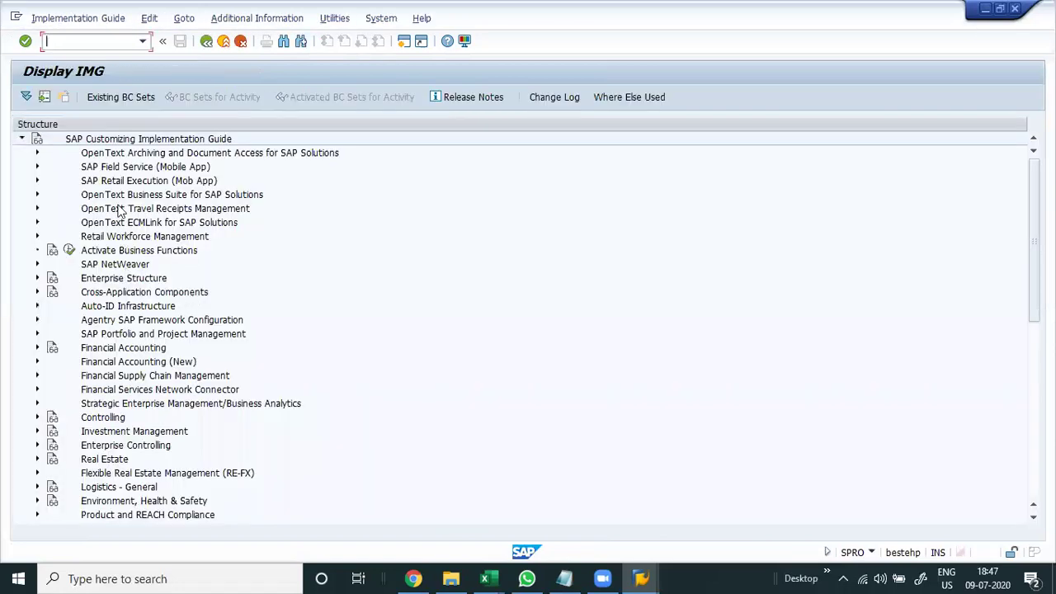
left_click(121, 210)
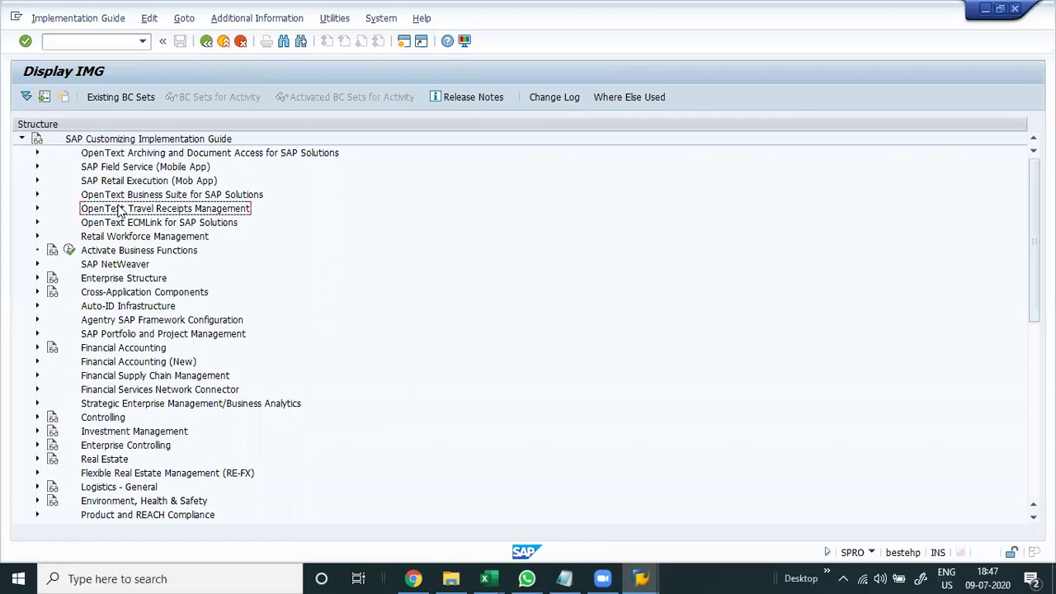
key("Down")
key("Down")
key("Down")
key("Down")
key("Down")
key("Down")
key("Down")
key("Down")
key("Down")
key("Down")
key("Down")
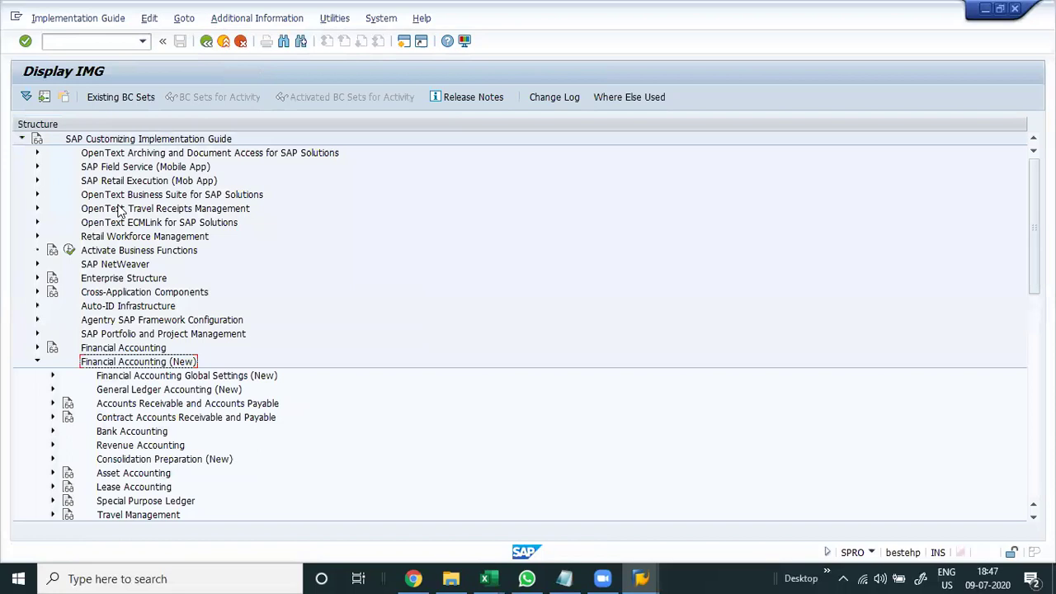
- Expand Accounts Receivable and Accounts Payable and its Business Transactions node in the implementation guide
key("Down")
key("Down")
key("Down")
key("Up")
key("Down")
key("Right")
key("Down")
key("Down")
key("Down")
key("Right")
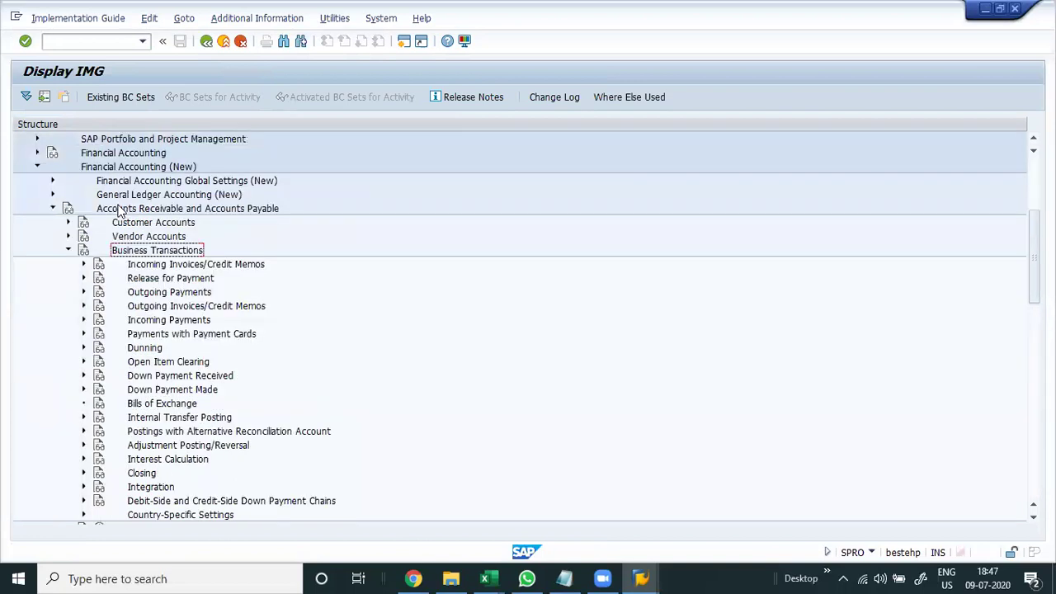
- Expand Incoming Invoices/Credit Memos and open the Maintain Terms of Payment activity
key("Down")
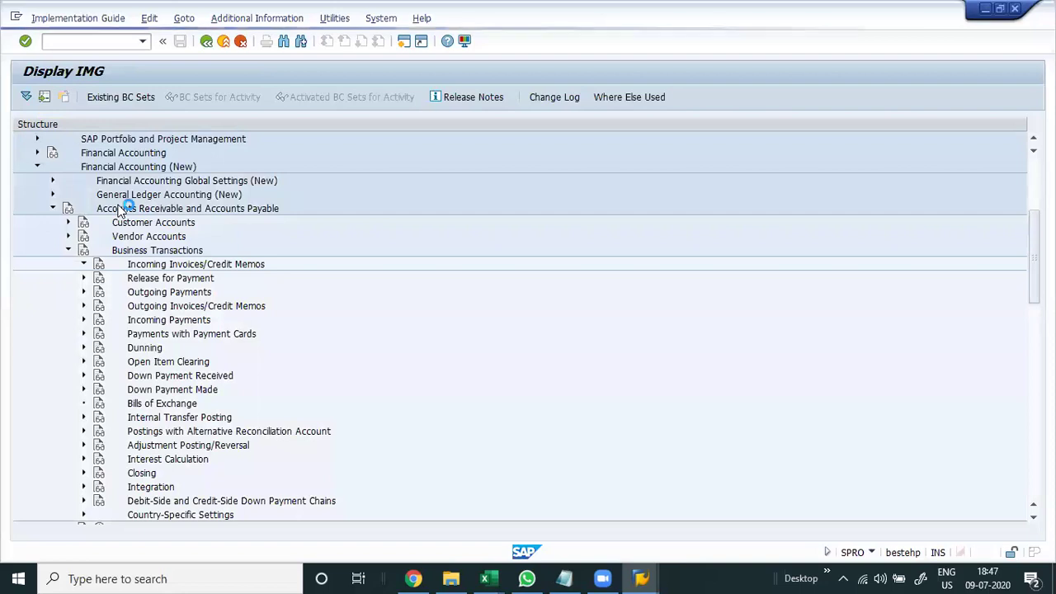
key("Right")
key("Down")
key("Down")
key("Down")
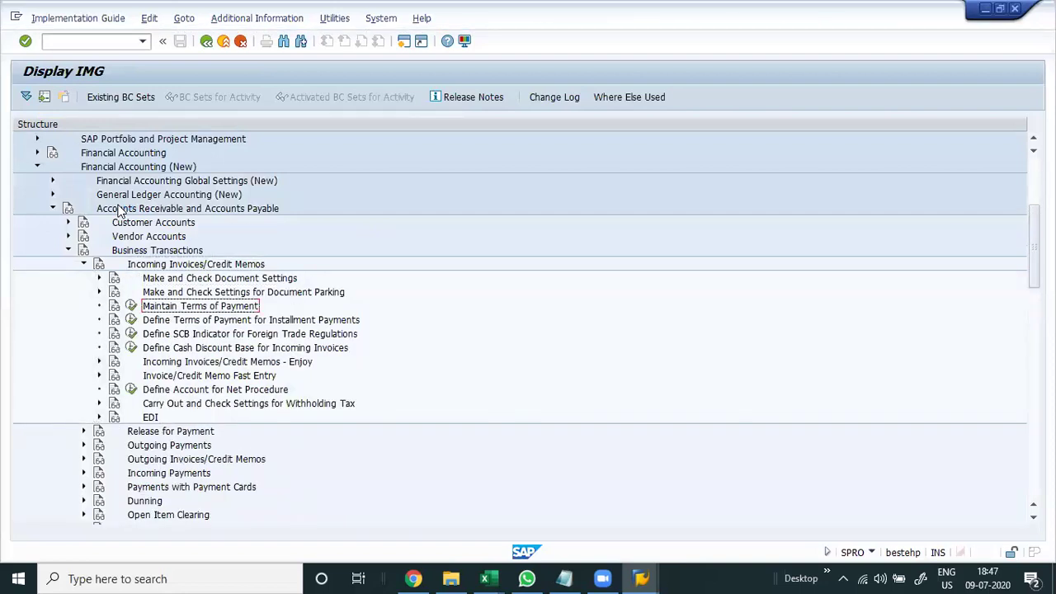
key("Left")
key("Return")
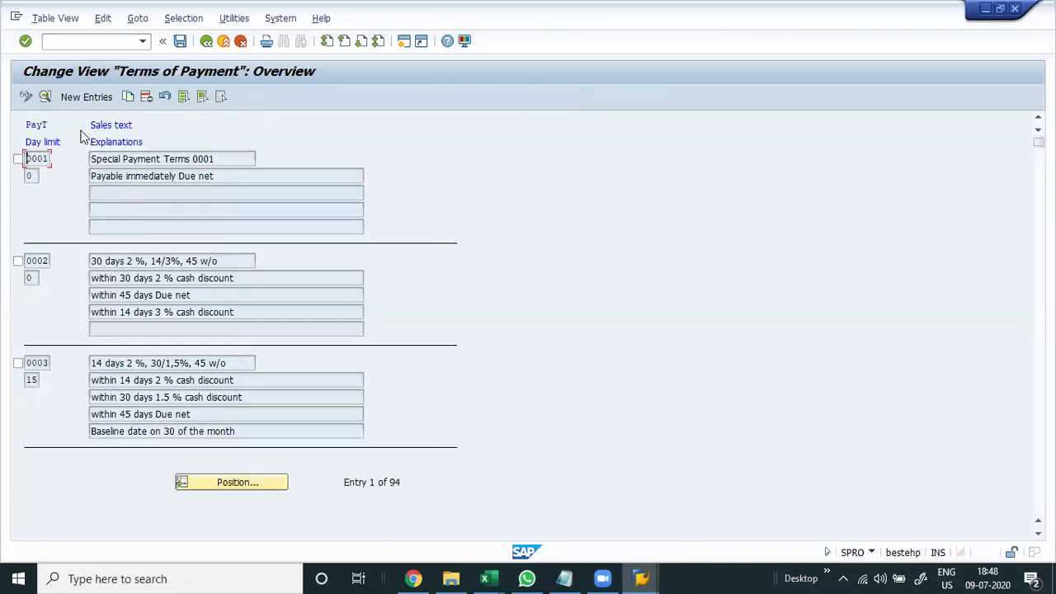
- Start a new terms of payment entry with the key V001
left_click(83, 97)
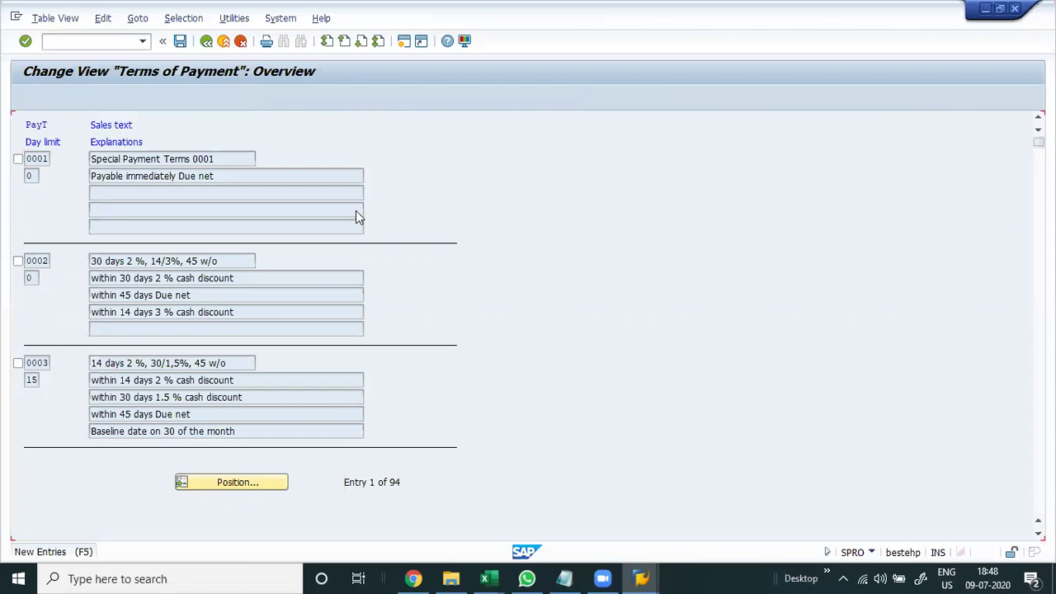
type("V001")
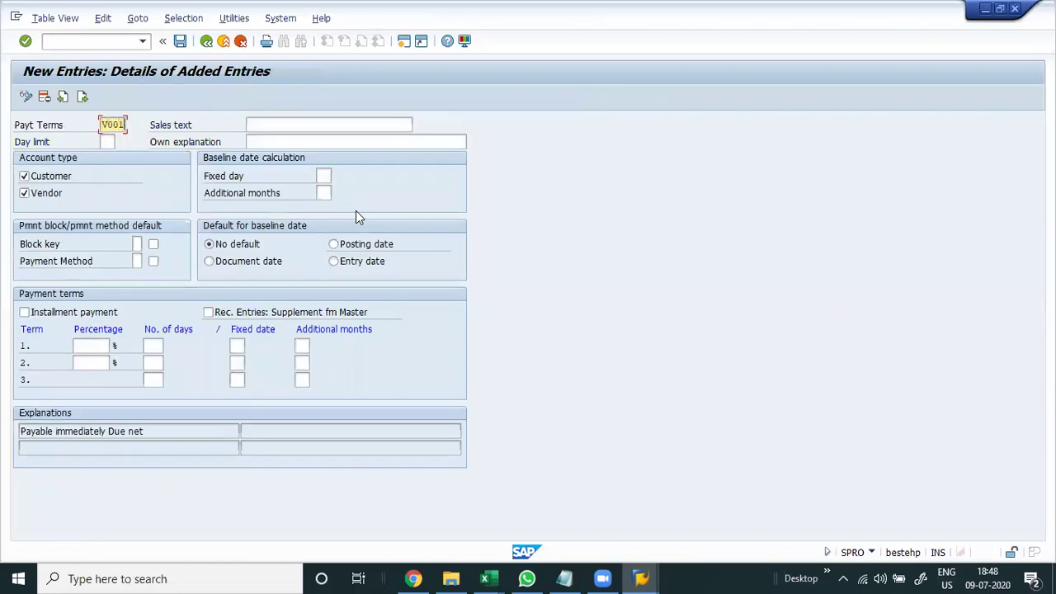
key("Tab")
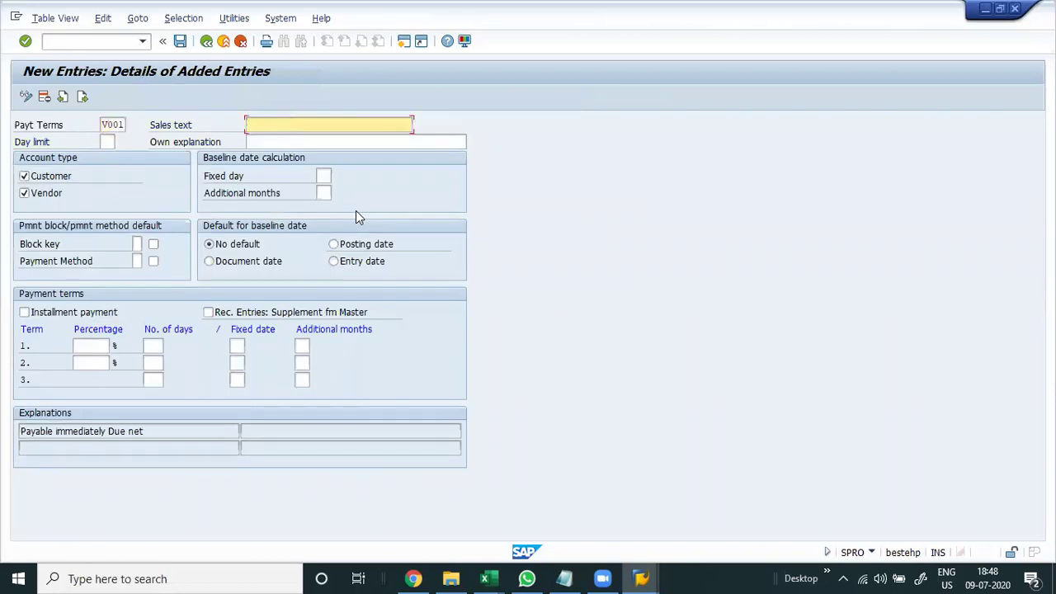
- Copy "15 Days Due Net" from cell B528 of the Excel worksheet into the SAP sales text of V001
key("alt+Tab")
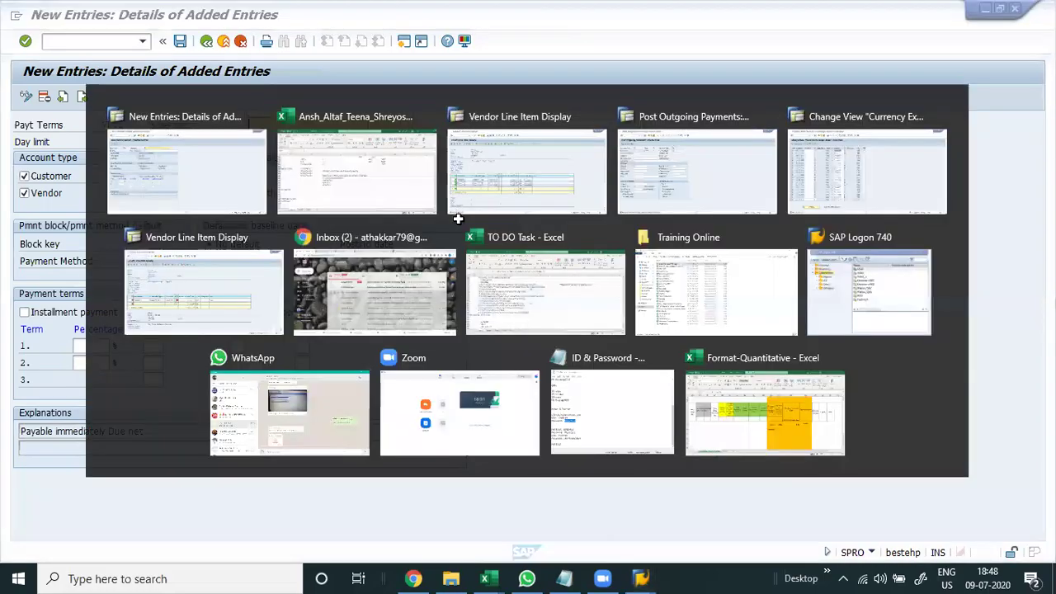
left_click(189, 277)
key("ctrl+c")
key("alt+Tab")
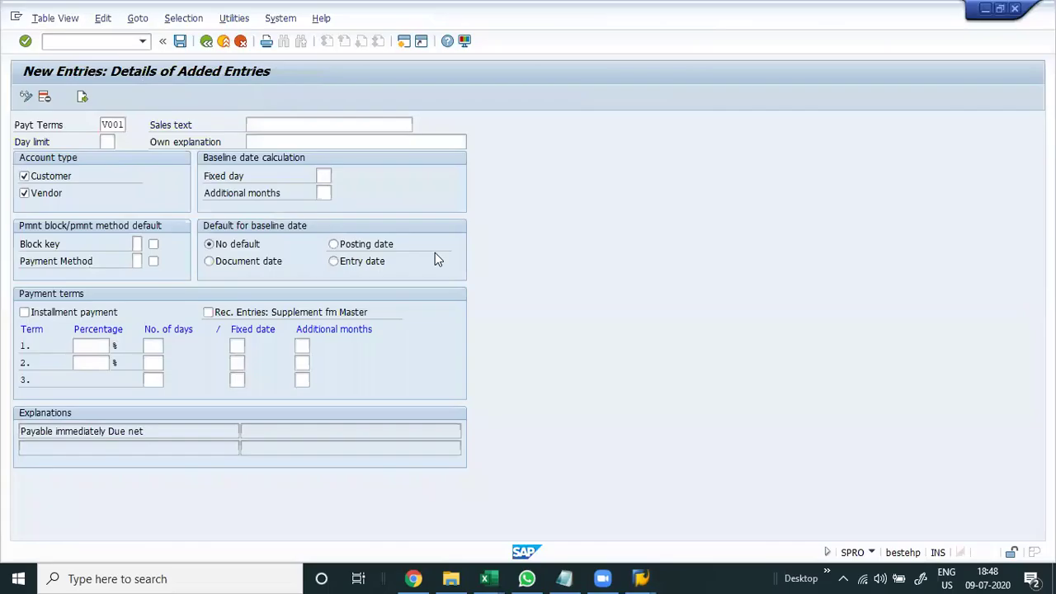
key("ctrl+v")
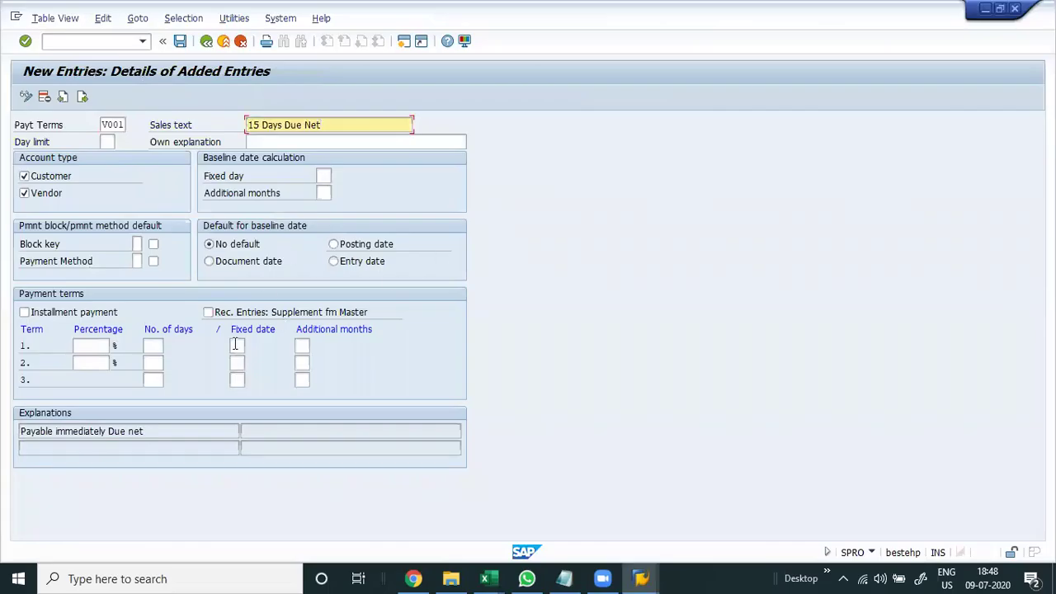
- Set the first payment term of V001 to 15 days and check the generated explanation
left_click(155, 345)
type("15")
key("Return")
left_click_drag(137, 431, 22, 434)
left_click(22, 433)
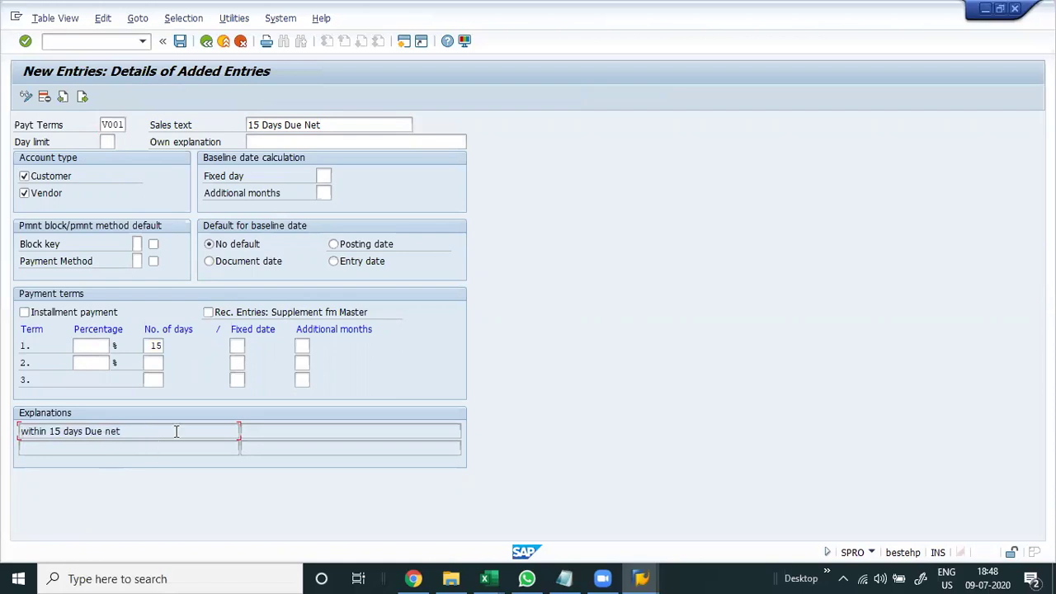
- Set the document date as the default baseline date and save V001 to the proposed customizing request
left_click(245, 262)
left_click(326, 178)
key("ctrl+s")
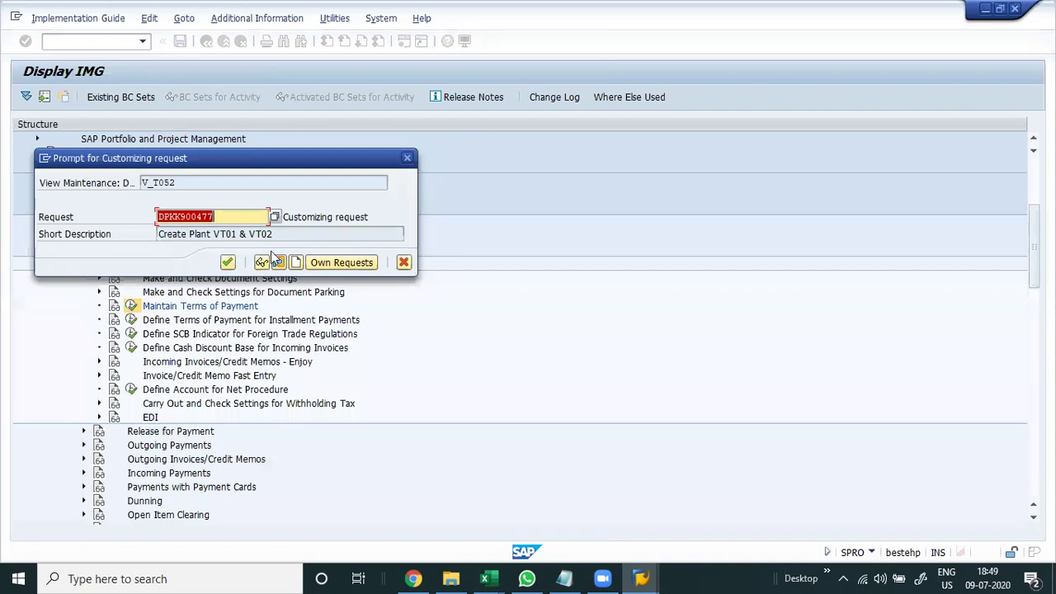
left_click(228, 262)
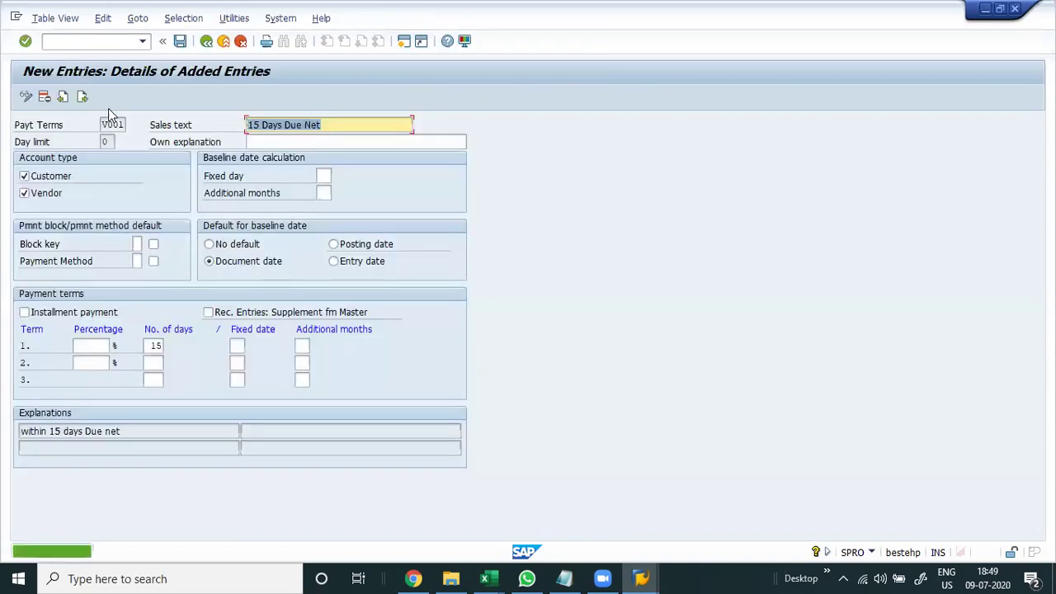
- Start the next terms of payment entry with the key V002
left_click(81, 97)
type("V002")
key("Tab")
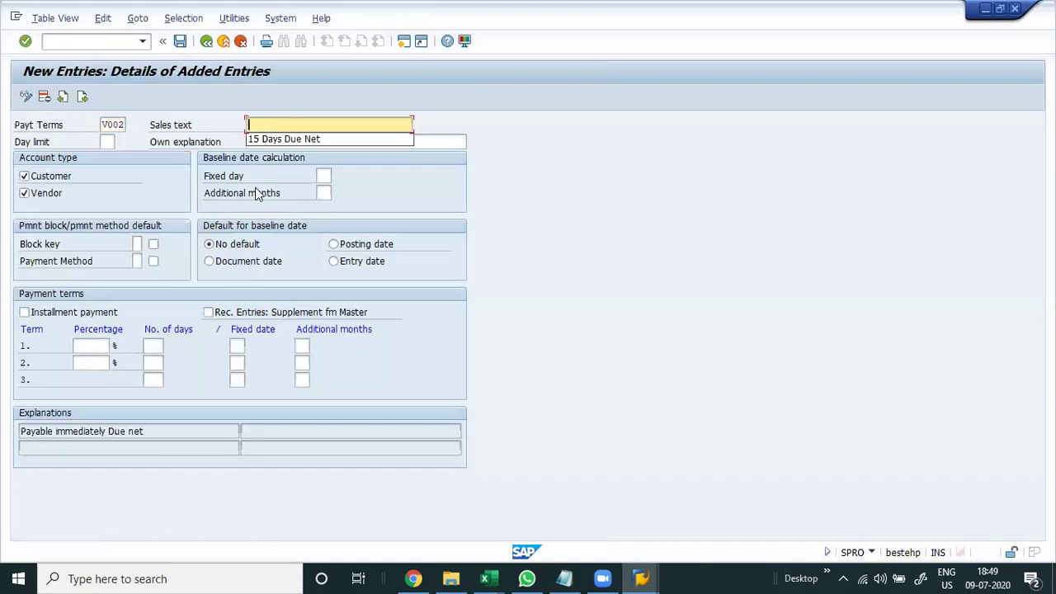
- Switch to the Excel worksheet and copy the text "10D-5%, 20D-2%, 30D-0%" from cell C528
key("alt+Tab")
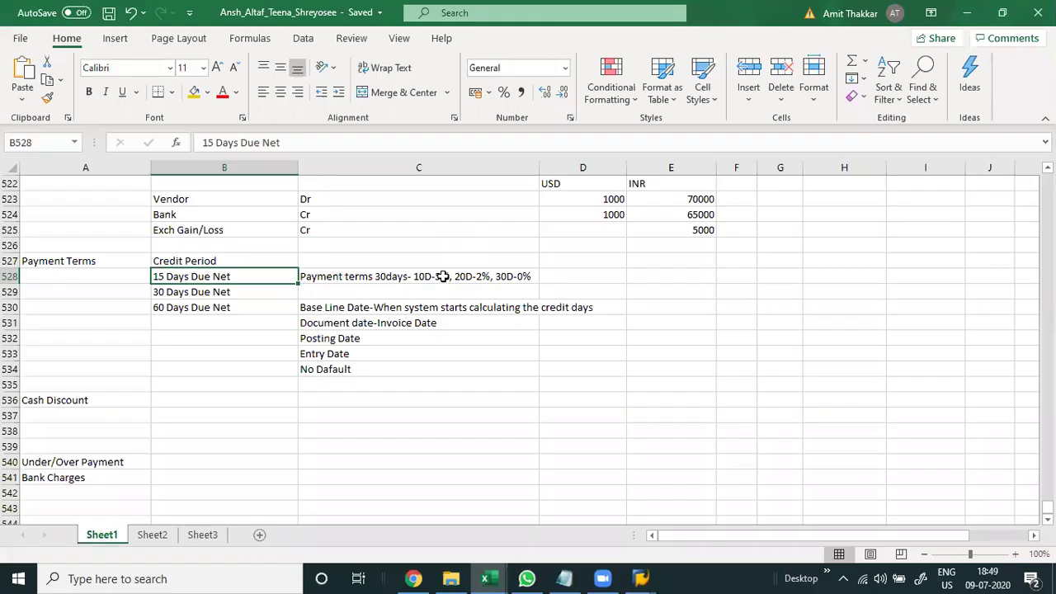
left_click(444, 276)
key("F2")
key("shift+Left")
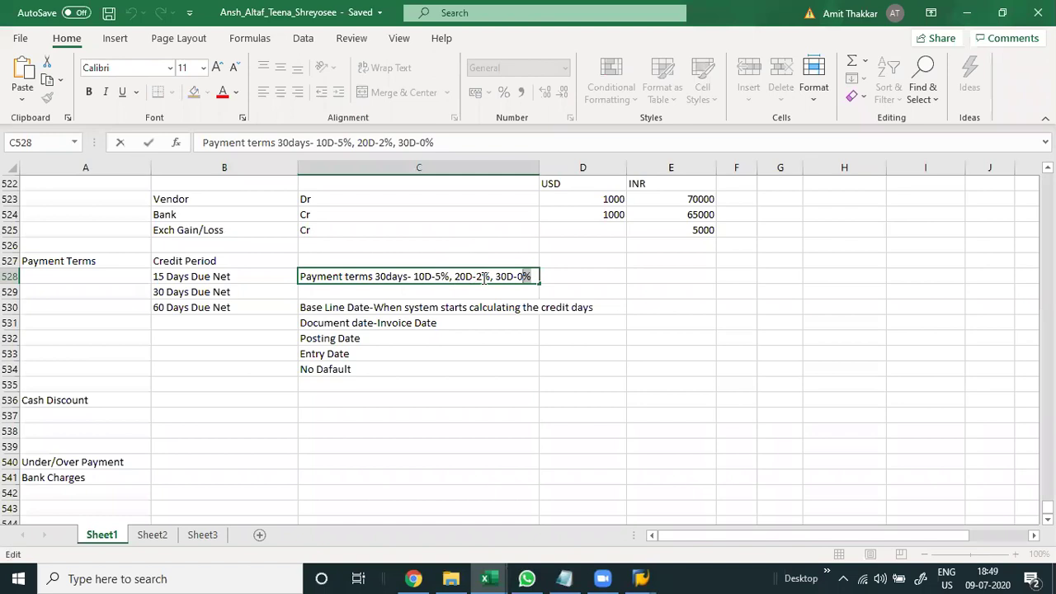
key("shift+Left")
key("shift+Left")
key("shift+Left")
key("shift+Left")
key("shift+Left")
key("shift+Left")
key("shift+Left")
key("shift+Left")
key("shift+Left")
key("shift+Left")
key("shift+Left")
key("shift+Left")
key("shift+Left")
key("shift+Left")
key("shift+Left")
key("shift+Left")
key("shift+Left")
key("shift+Left")
key("shift+Left")
key("shift+Left")
key("shift+Left")
key("shift+Right")
key("shift+Right")
key("shift+Right")
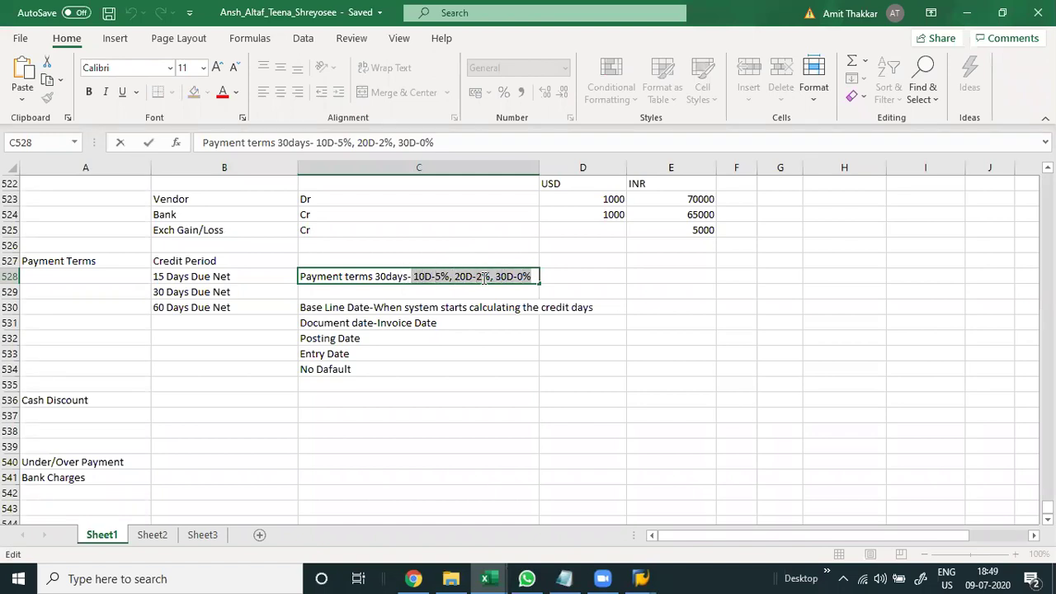
key("ctrl+c")
- Return to SAP and paste "10D-5%, 20D-2%, 30D-0%" as the sales text of V002, placing the cursor at its start
key("alt+Tab")
key("ctrl+v")
key("Left")
key("Left")
key("Left")
key("Left")
key("Left")
key("Left")
key("Left")
key("Left")
key("Left")
key("Left")
key("Left")
key("Left")
key("Left")
key("Left")
key("Left")
key("Left")
key("Left")
key("Left")
key("Left")
key("Left")
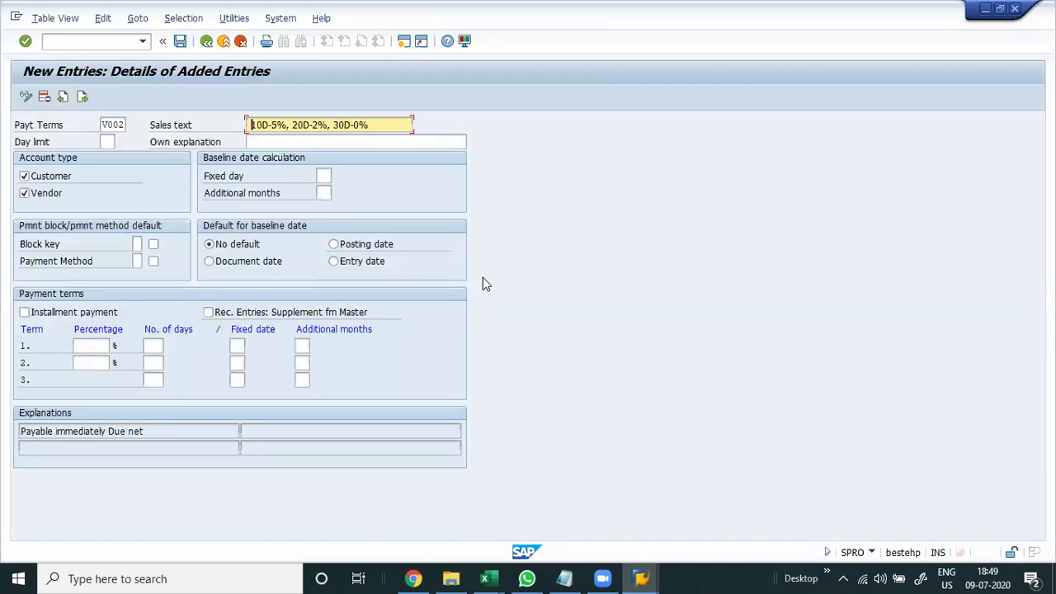
- Set the document date as default baseline date of V002 and enter 5 % within 10 days as first term
left_click(249, 262)
left_click(105, 345)
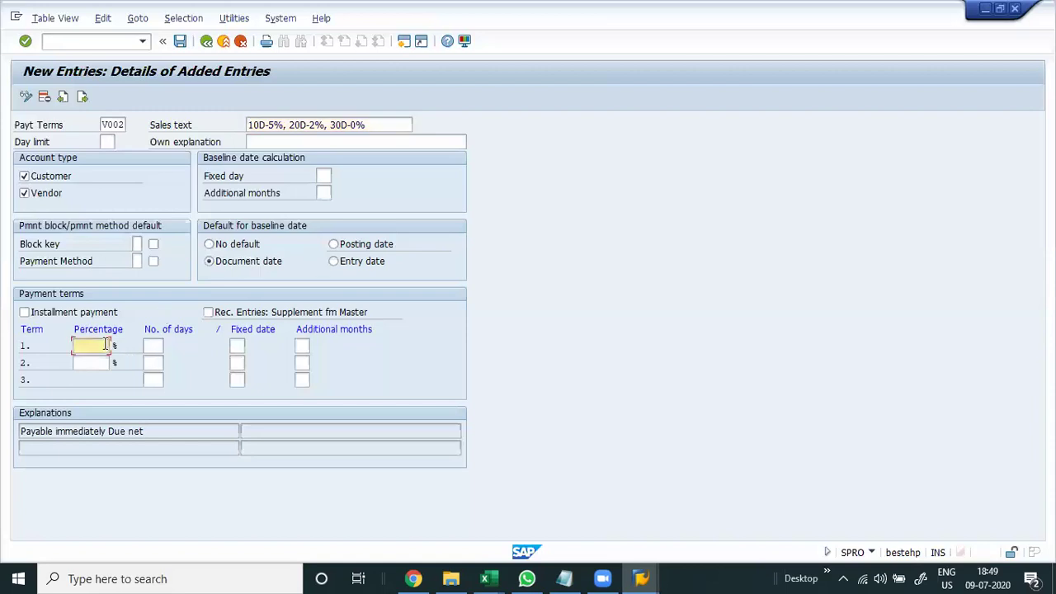
key("Tab")
type("10")
key("Tab")
- Enter 2 % within 20 days as the second term and 30 days as the third term of V002
key("Tab")
key("Tab")
type("2")
key("Tab")
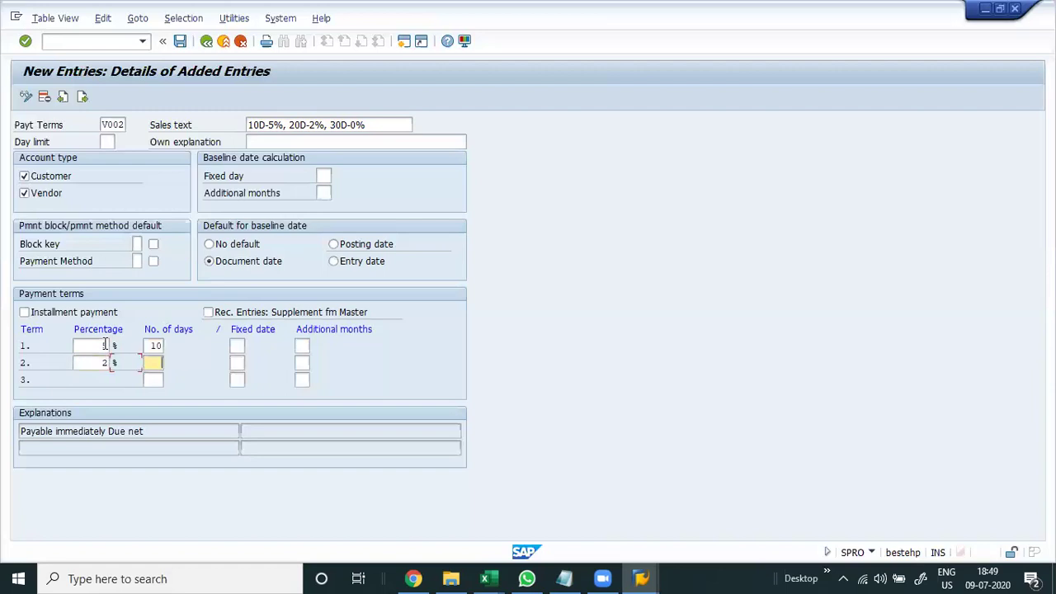
type("20")
key("Tab")
key("Tab")
key("Tab")
type("30")
key("Return")
- Save payment terms V002 and return to the overview of added entries
key("ctrl+s")
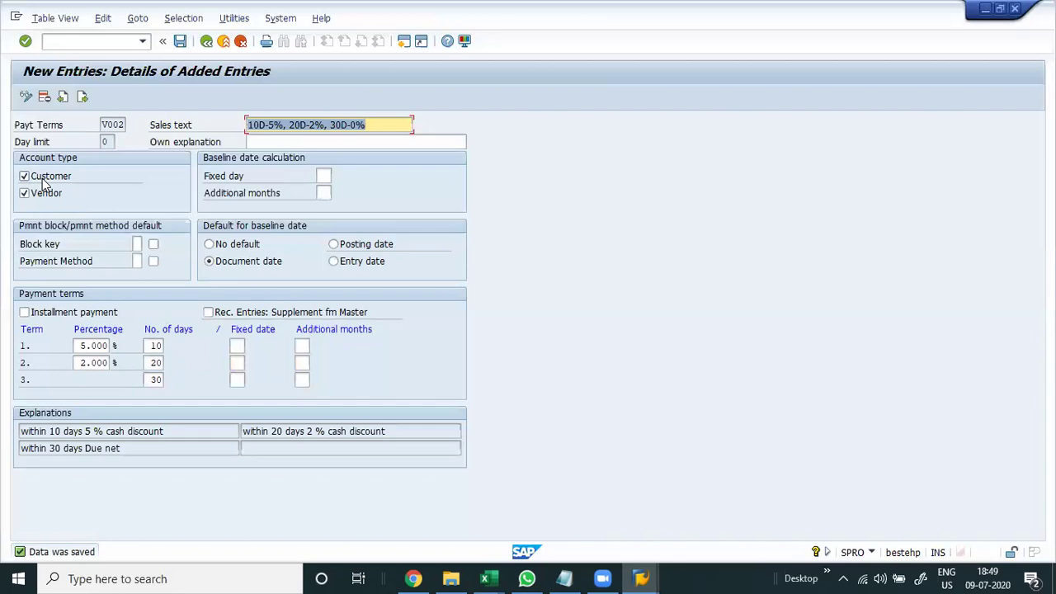
left_click(180, 42)
left_click(208, 46)
left_click(208, 47)
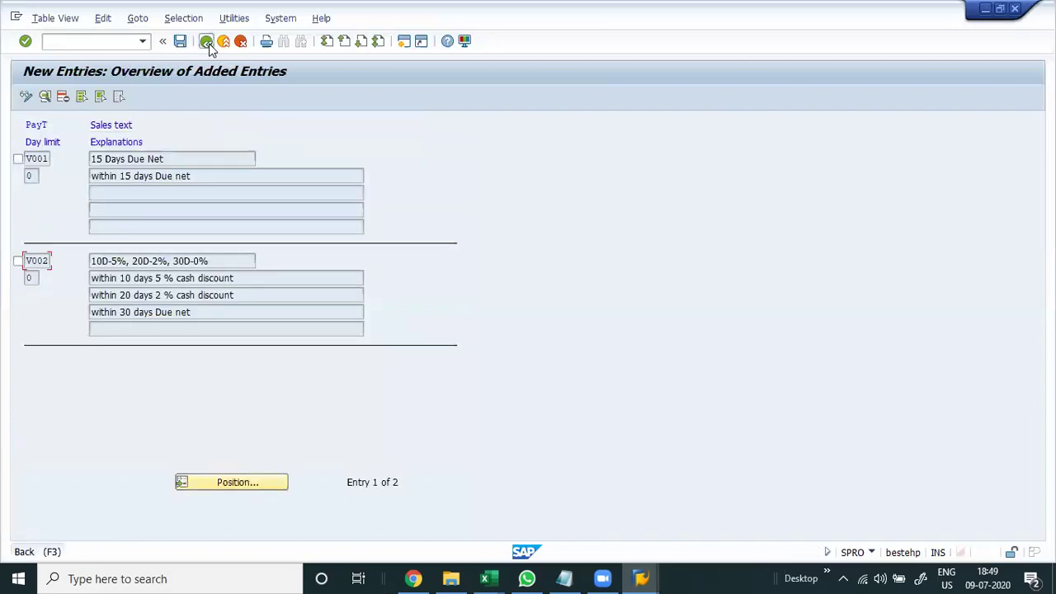
- Leave the payment terms overview, collapse Incoming Invoices/Credit Memos and expand Outgoing Payments under Business Transactions in the IMG
left_click(208, 46)
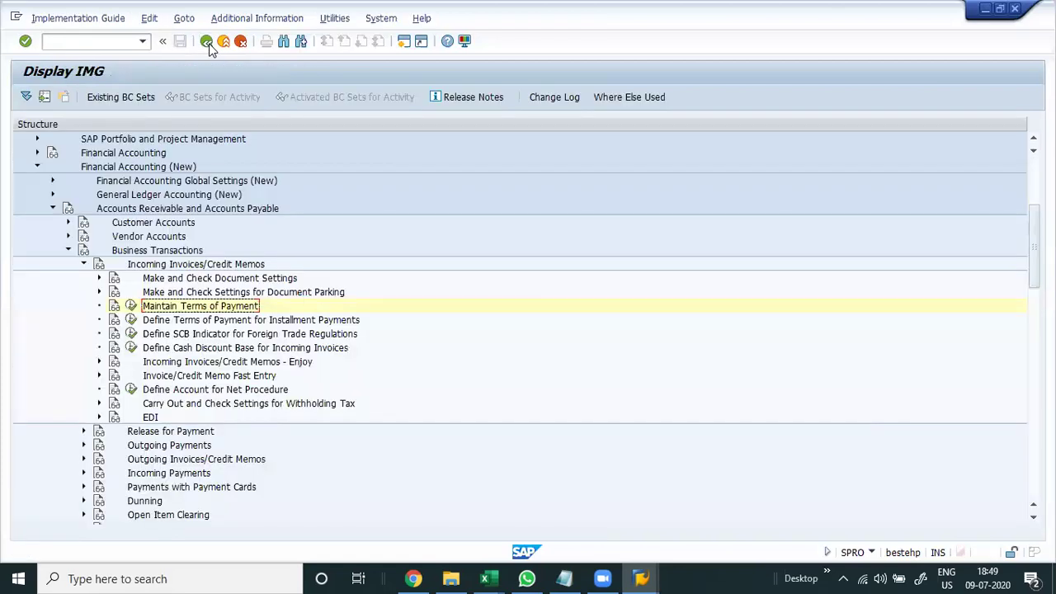
left_click(82, 265)
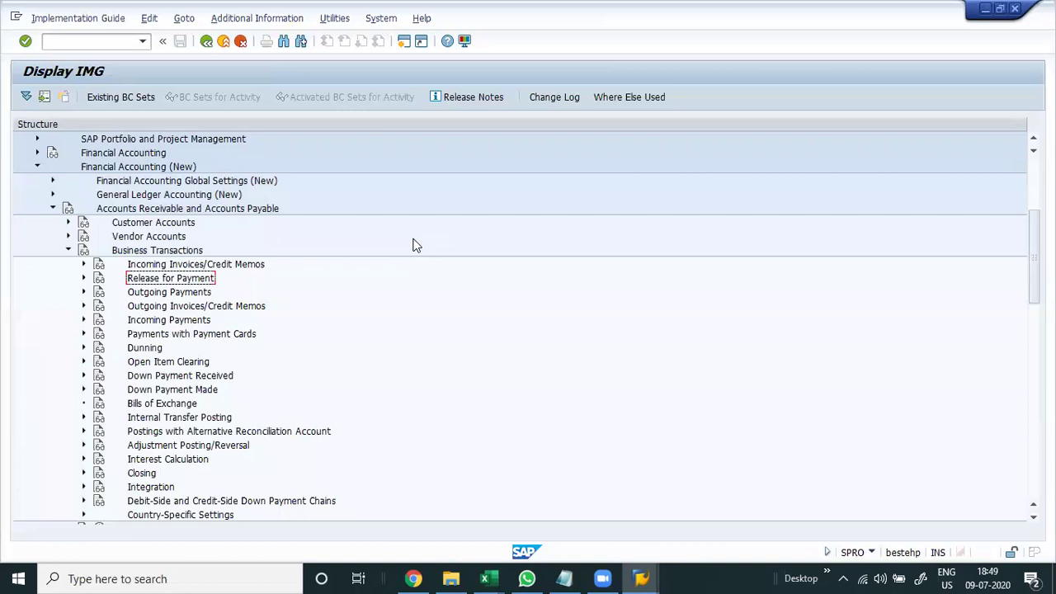
key("Down")
key("Down")
key("Up")
key("Right")
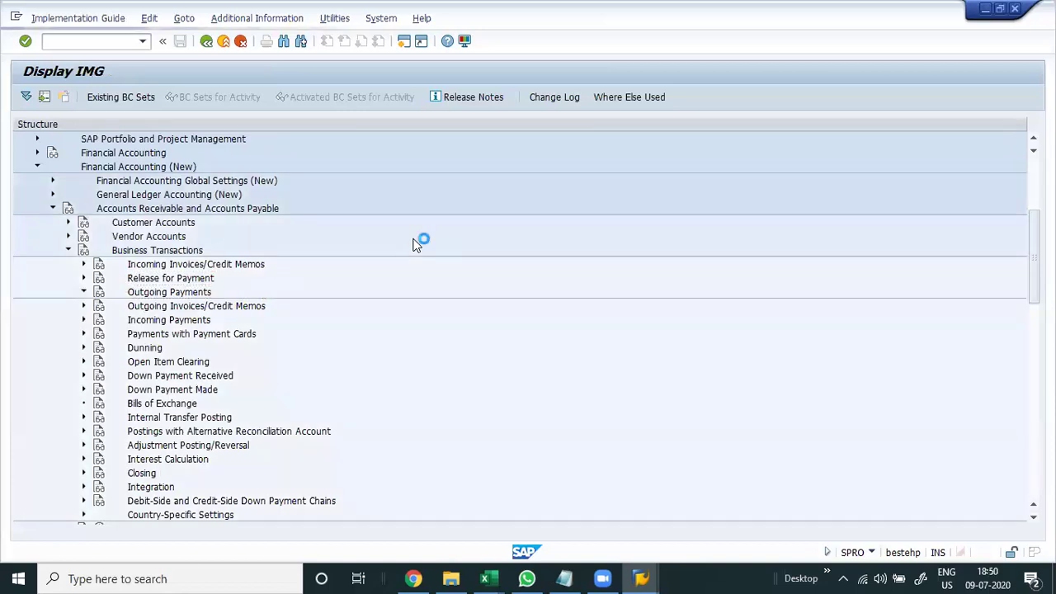
key("Down")
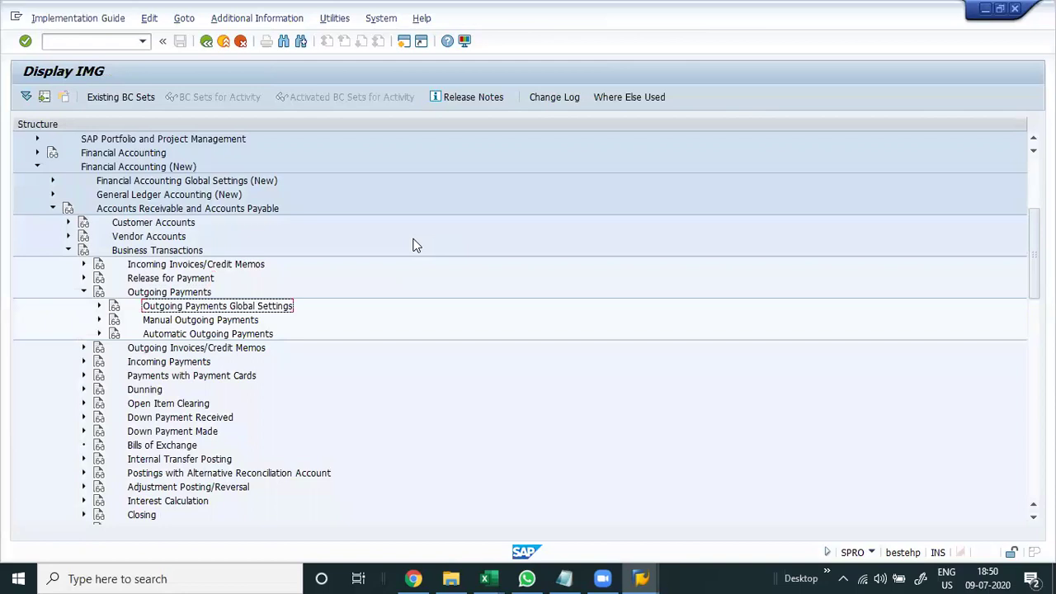
- Expand Outgoing Payments Global Settings and select the activity Define Accounts for Cash Discount Taken
key("Right")
key("Down")
key("Down")
key("Down")
key("Down")
key("Up")
key("Up")
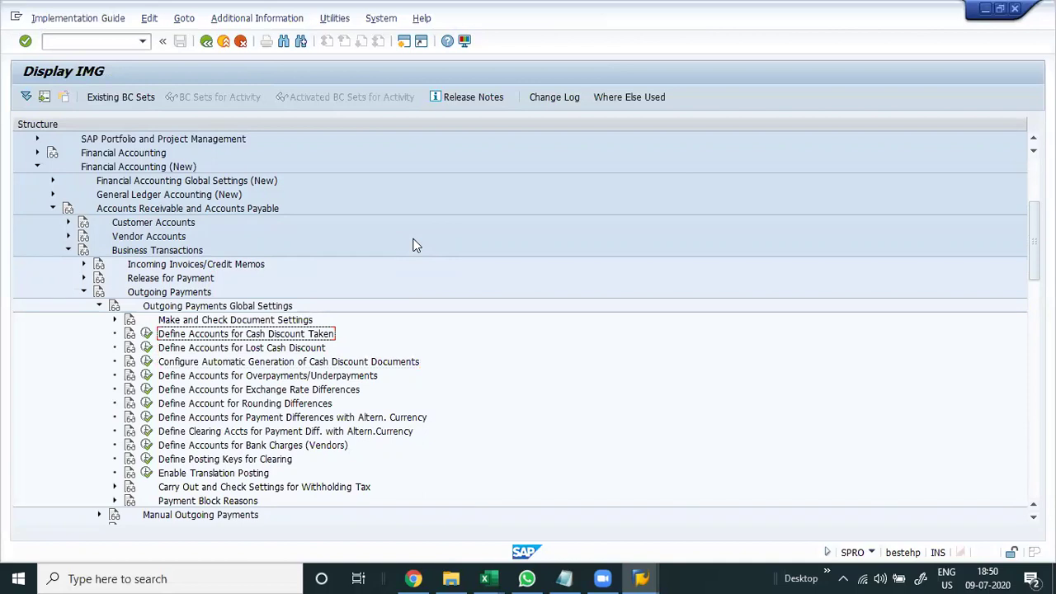
key("Return")
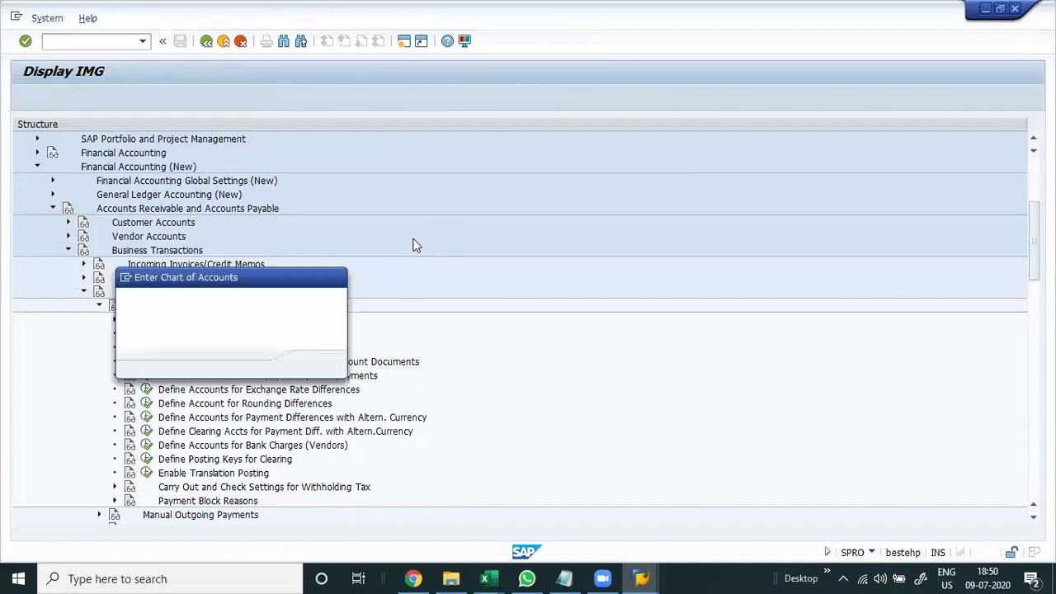
key("Return")
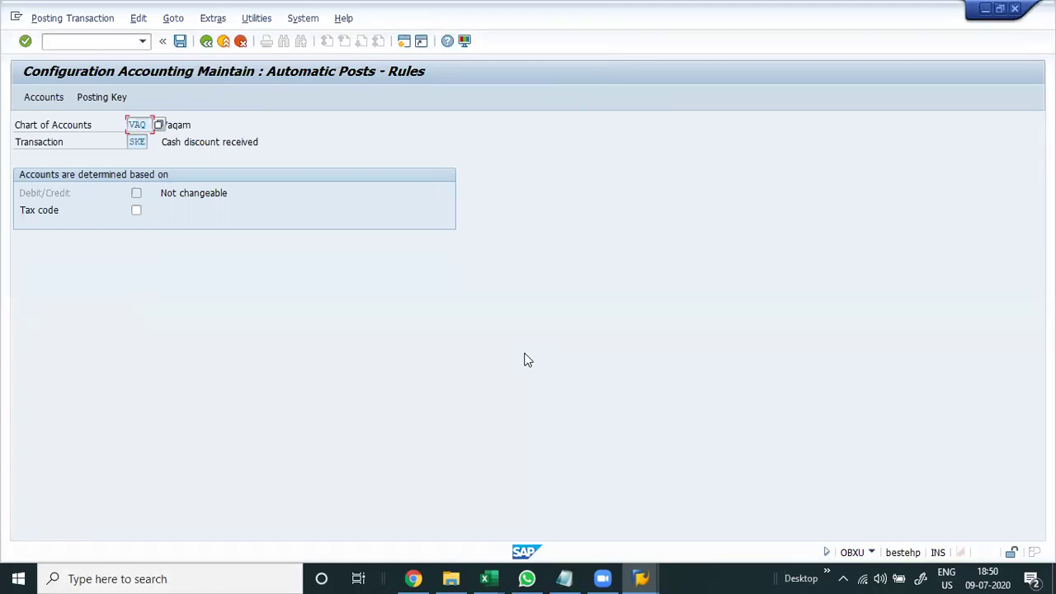
left_click(863, 578)
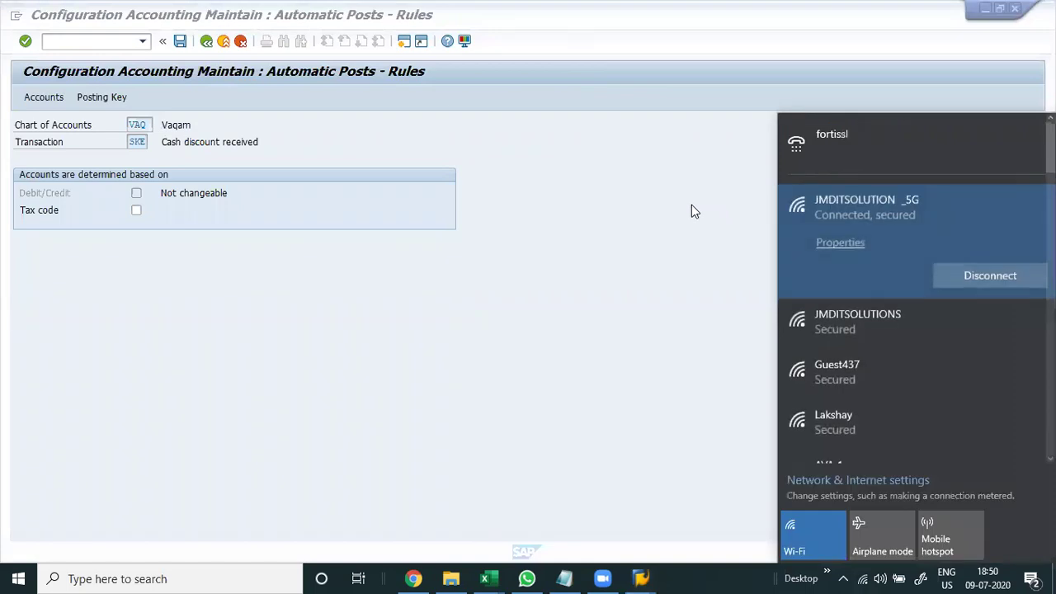
left_click(137, 124)
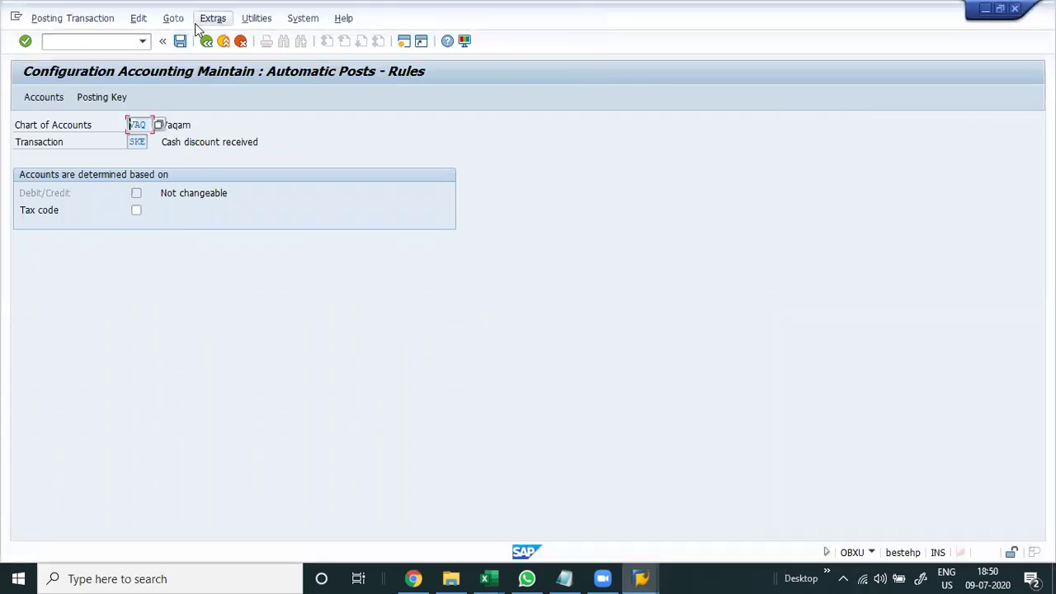
left_click(206, 41)
left_click(271, 287)
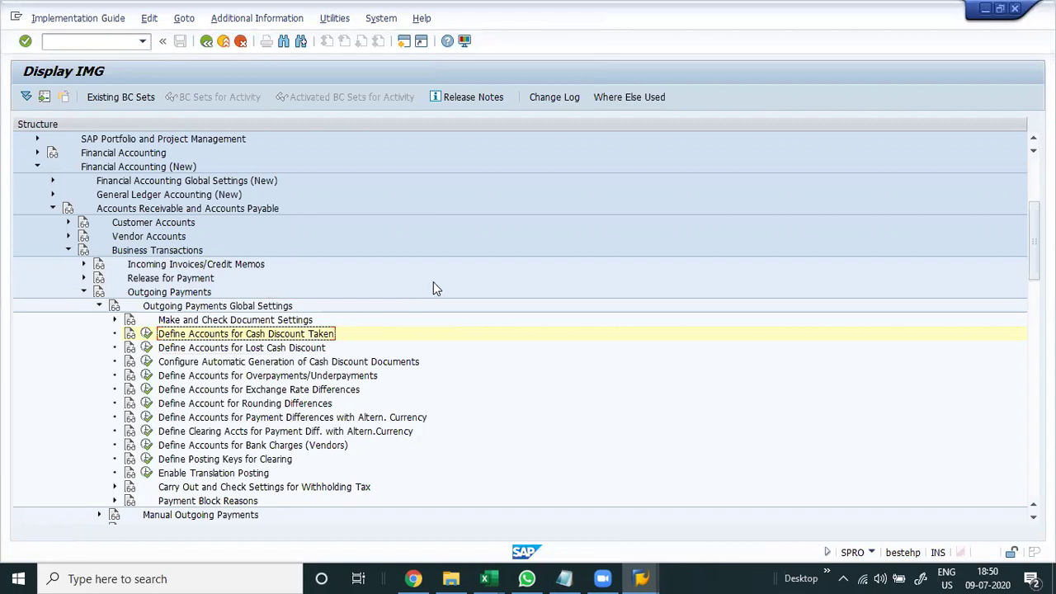
- Open Define Accounts for Cash Discount Taken for chart of accounts VAQ and save its posting rules
left_click(146, 336)
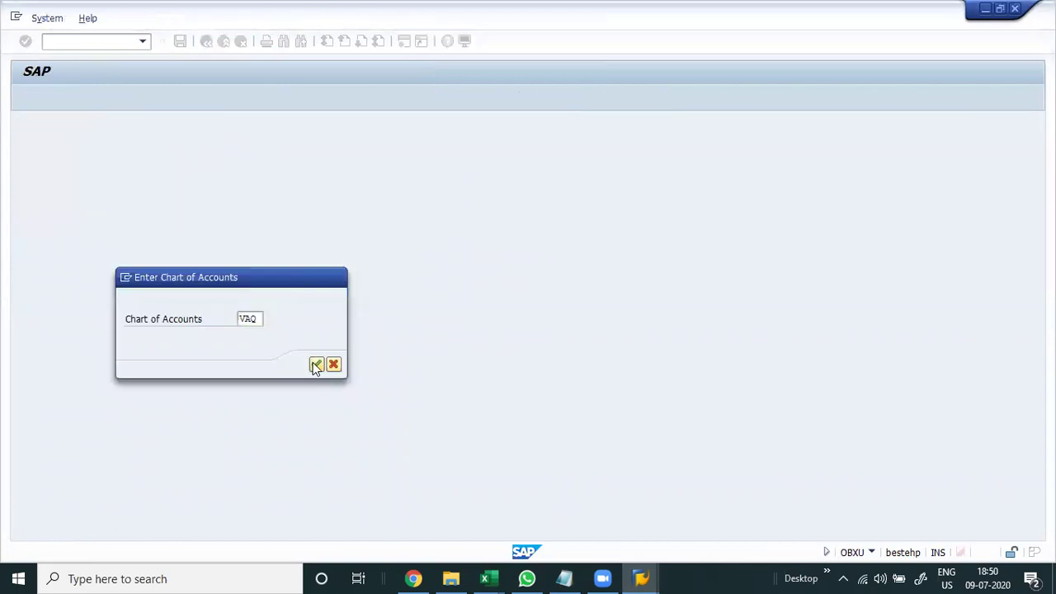
left_click(315, 365)
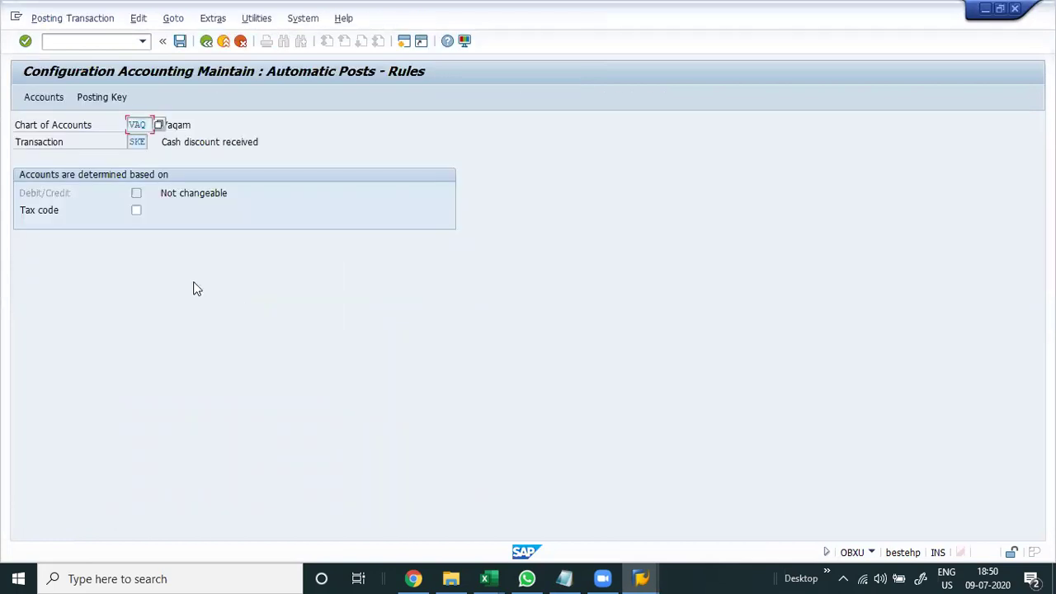
left_click(179, 41)
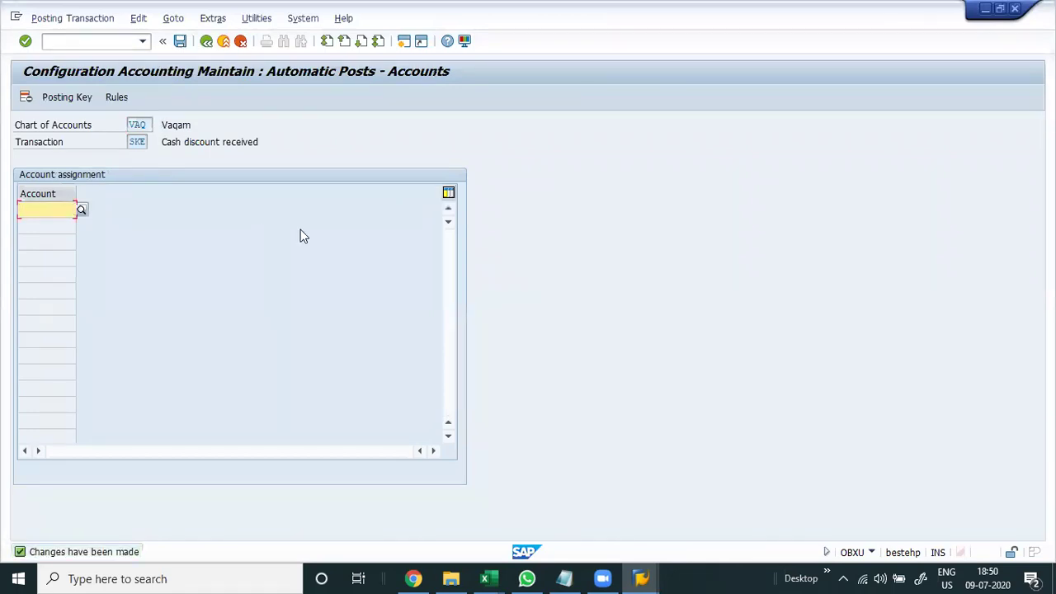
- Assign account 3002 to cash discount received, save the assignment and return to the IMG
type("3002")
key("ctrl+s")
key("Return")
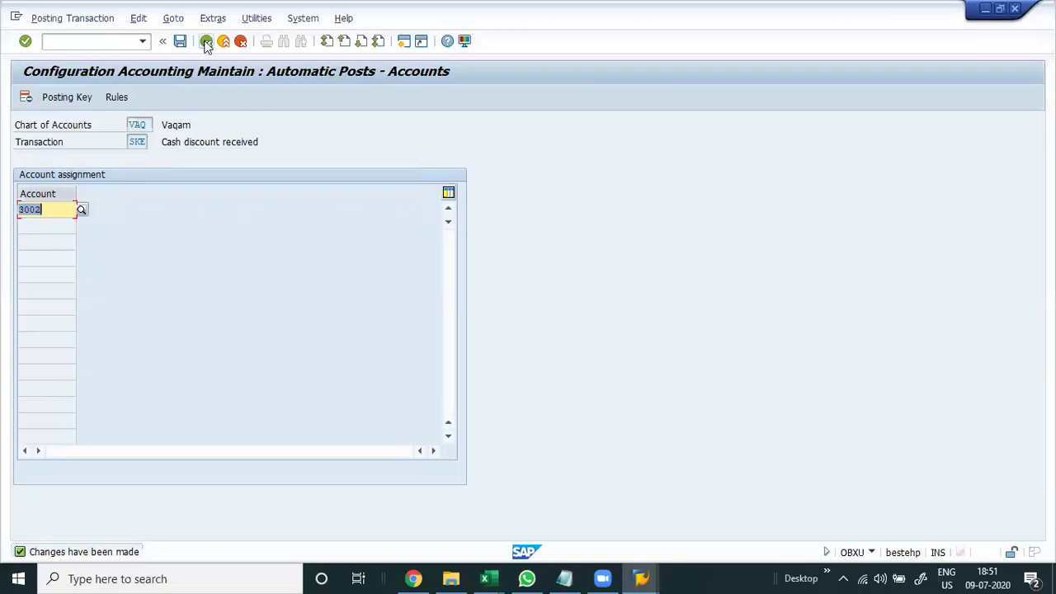
left_click(206, 41)
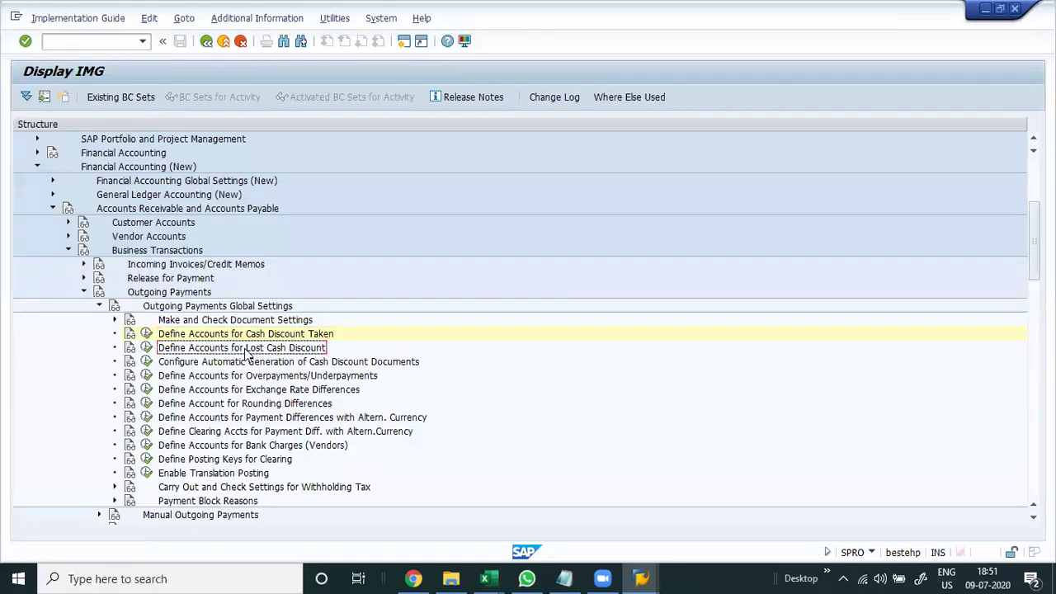
- Open Define Accounts for Lost Cash Discount for chart of accounts VAQ and save its posting rules
left_click(146, 348)
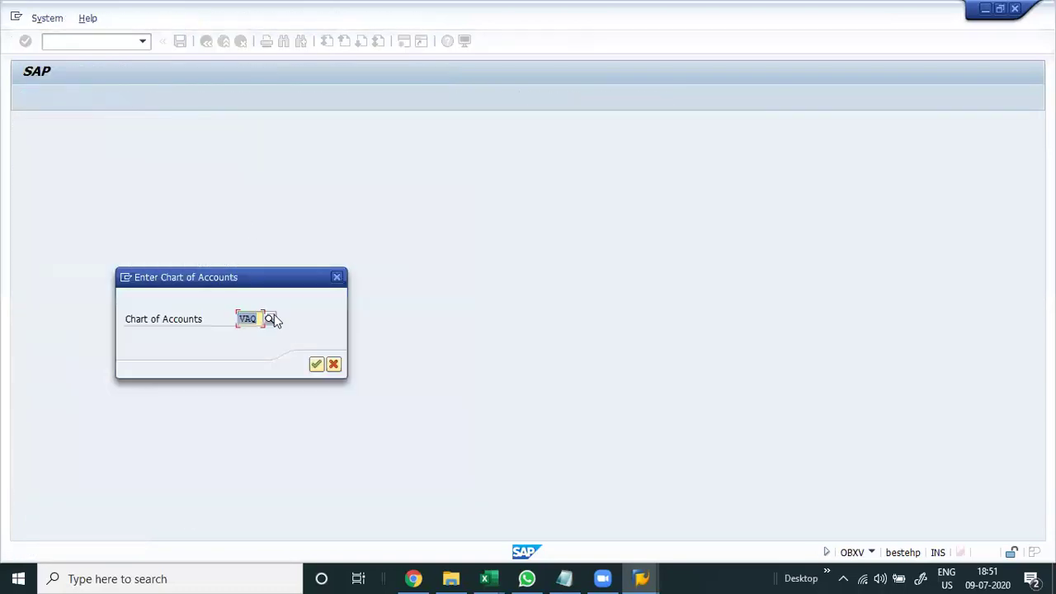
left_click(316, 364)
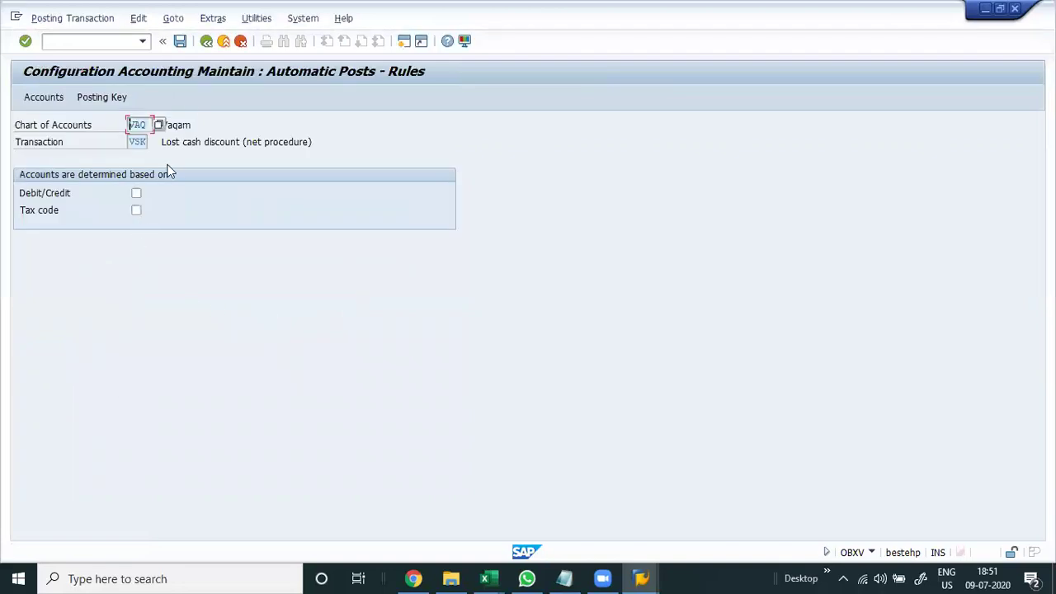
left_click(180, 41)
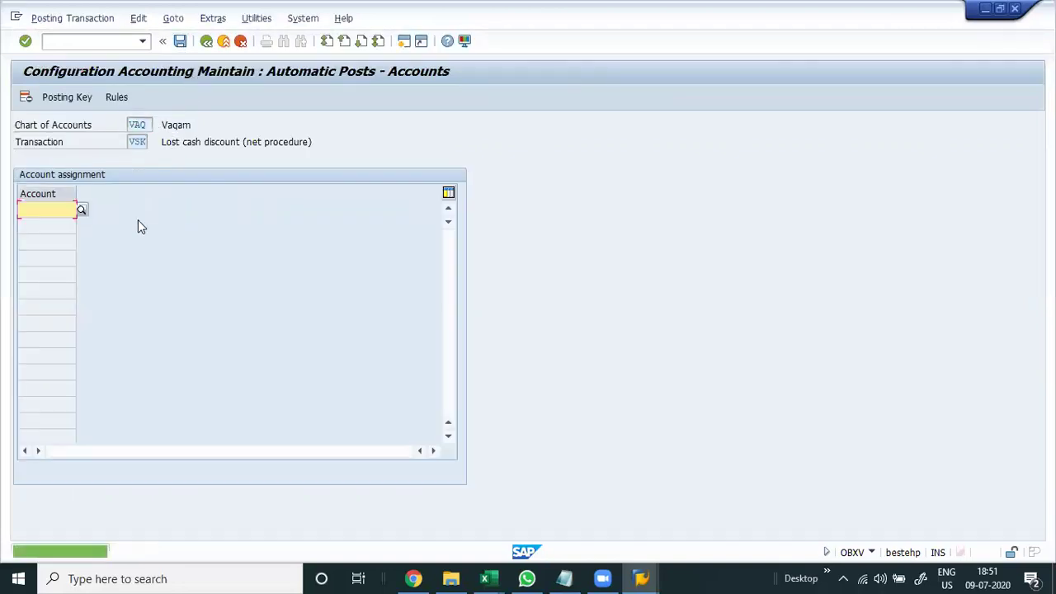
- Assign account 4004 to lost cash discount, save the assignment and exit to the IMG
type("4004")
key("Return")
key("ctrl+s")
key("Return")
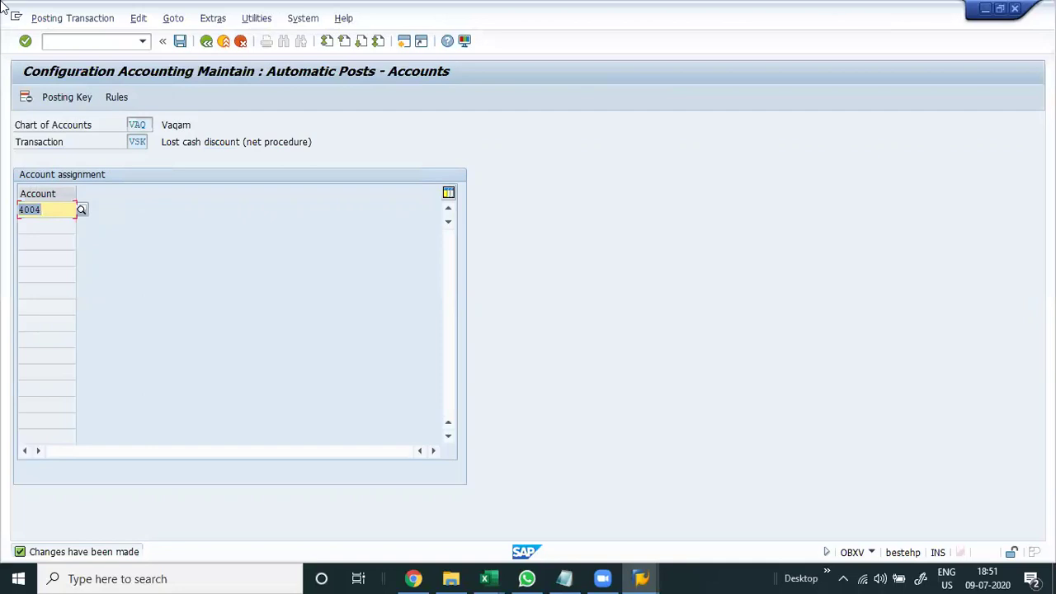
left_click(223, 42)
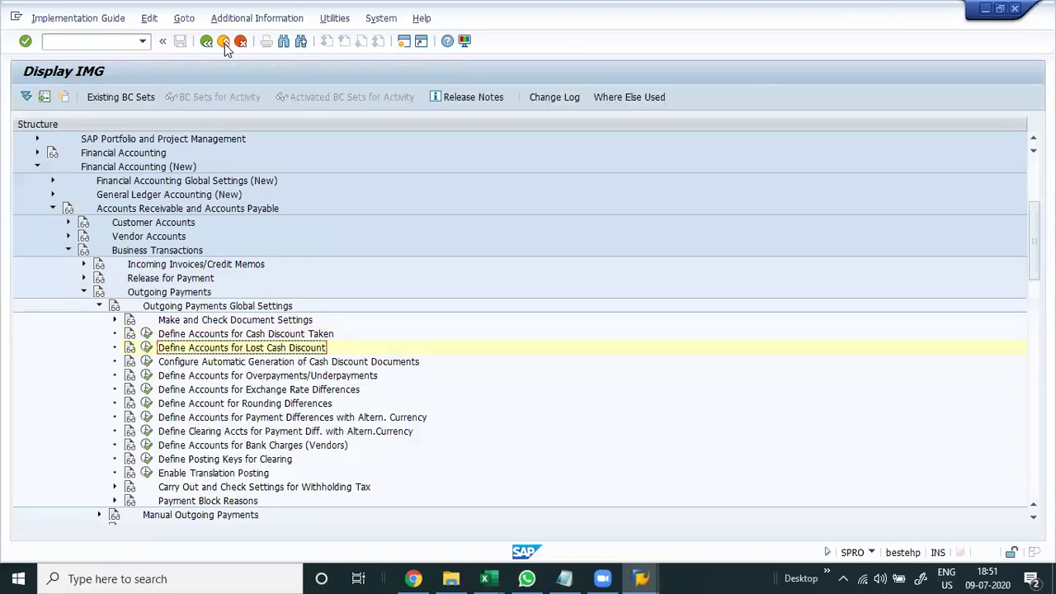
- Collapse the Outgoing Payments and Business Transactions nodes and leave customizing for the SAP Easy Access screen
left_click(99, 306)
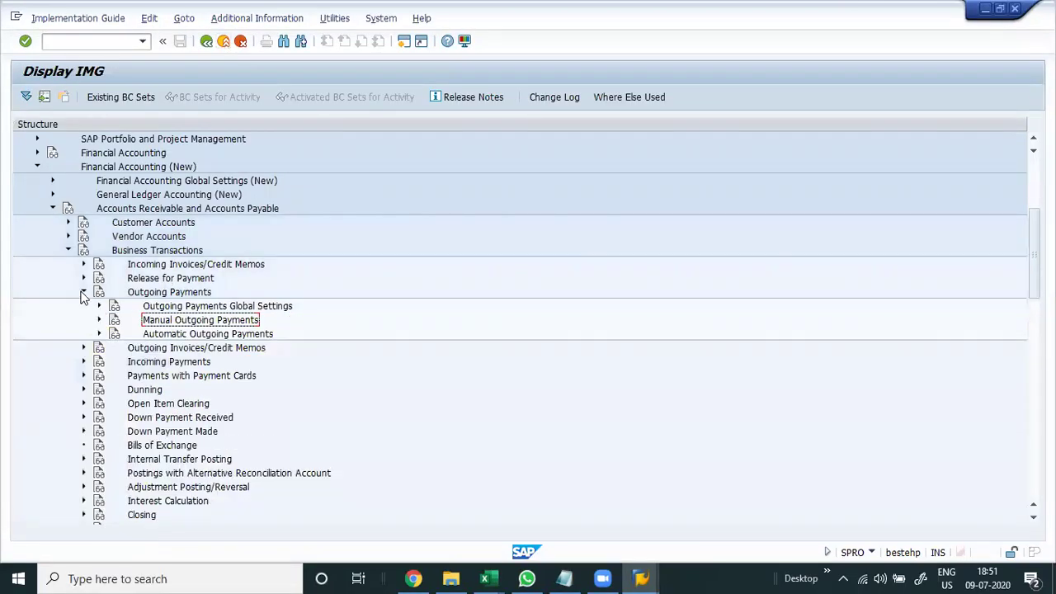
left_click(84, 293)
left_click(69, 251)
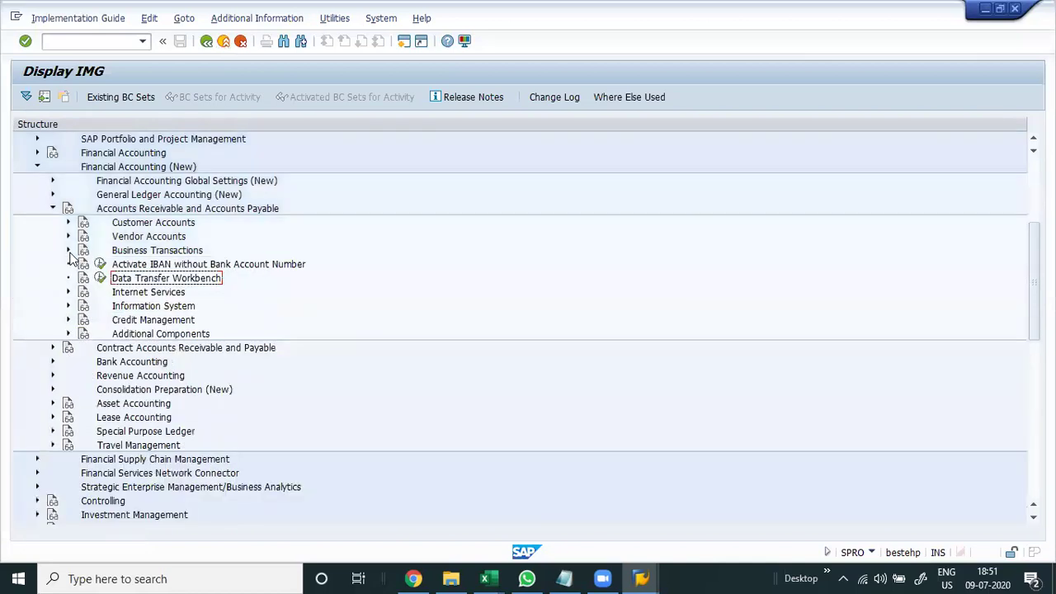
left_click(208, 41)
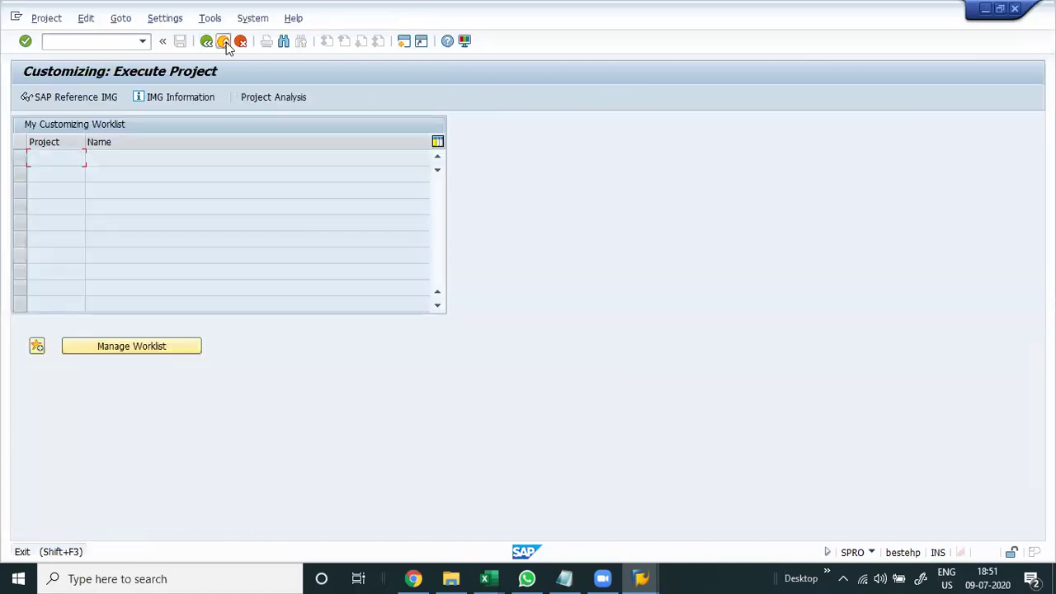
left_click(224, 42)
- Run transaction OBA4 to open the FI tolerance groups for users
left_click(70, 43)
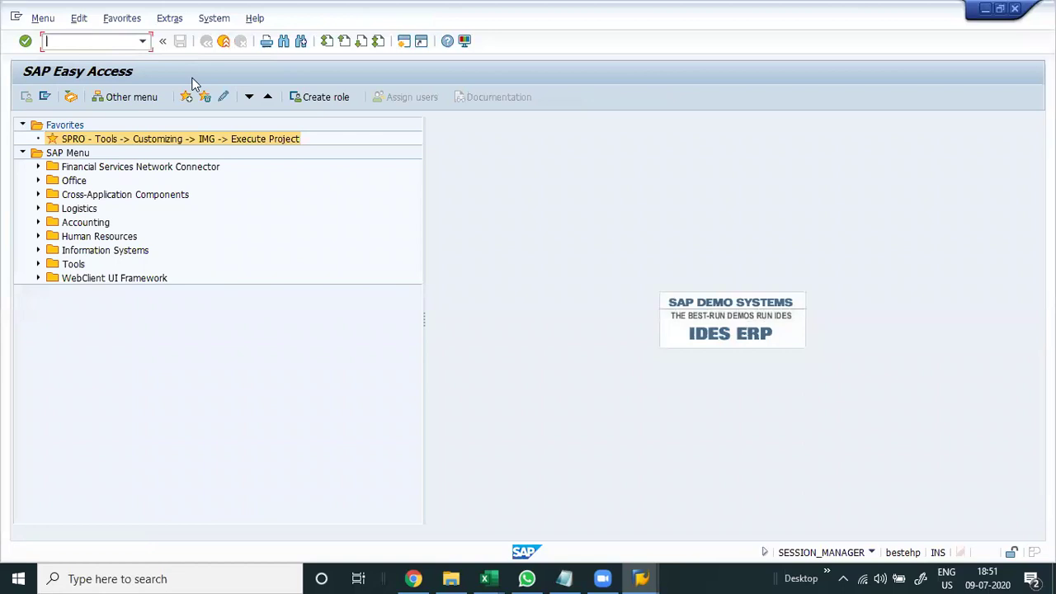
type("oba4")
key("Return")
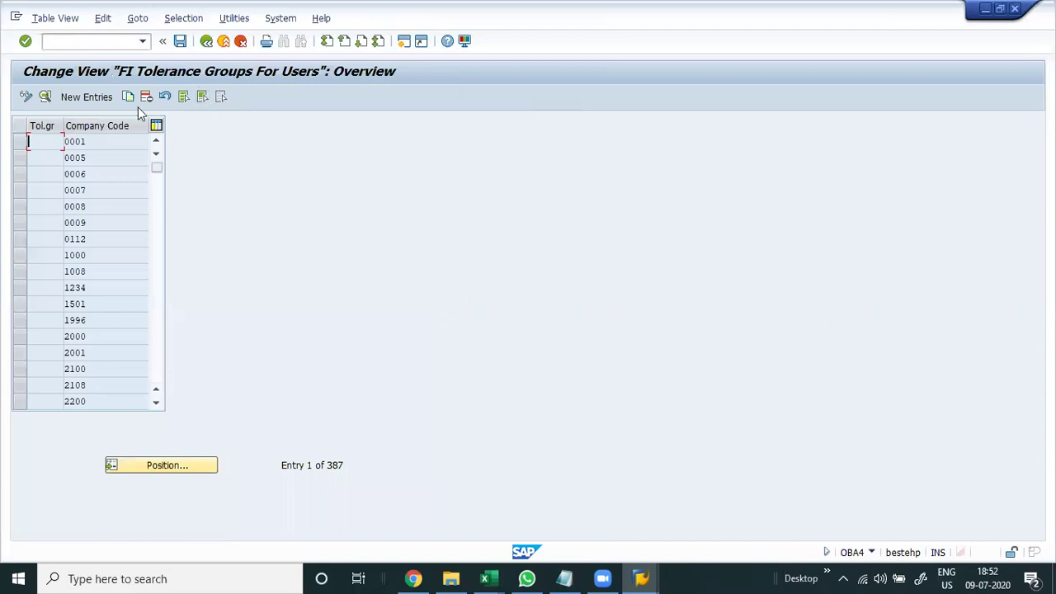
- Try to position the overview with VAQ entered as the tolerance group
left_click(173, 469)
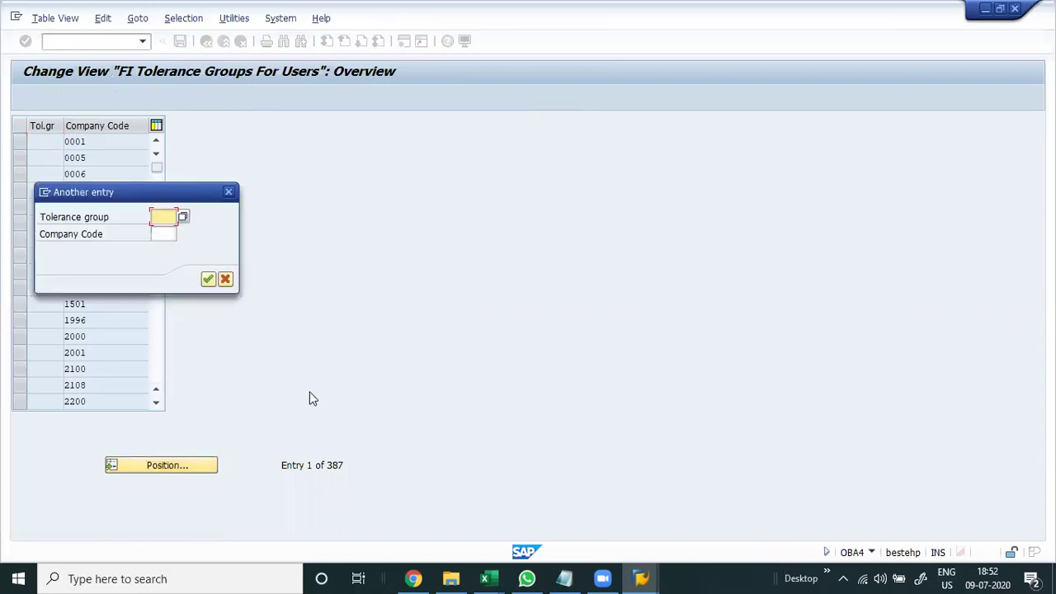
type("X")
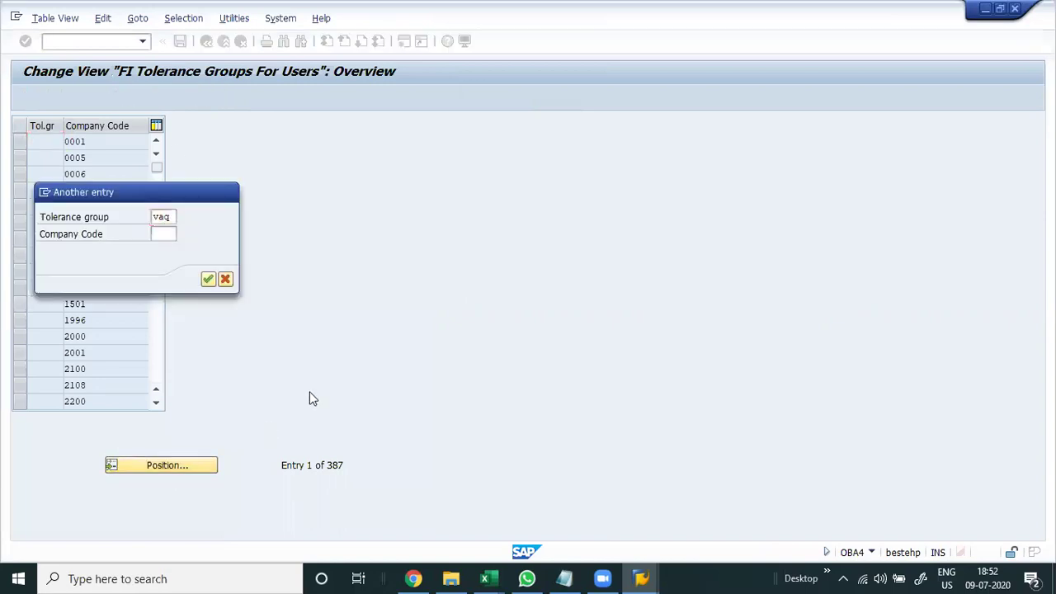
key("Return")
- Position the overview on company code VAQ with a blank tolerance group and open that entry's details
left_click(206, 465)
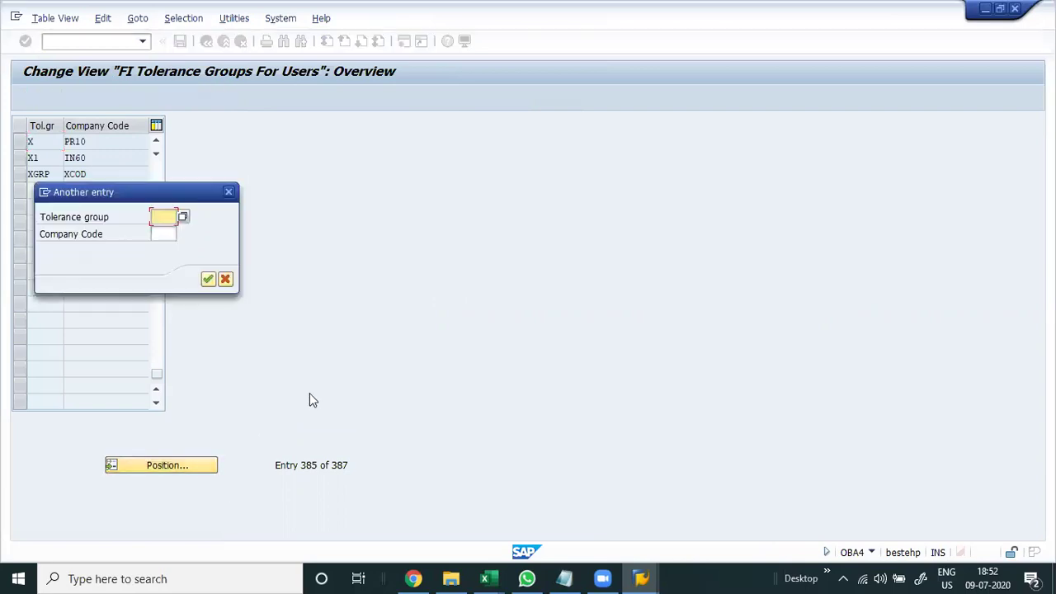
type("yaq")
key("Return")
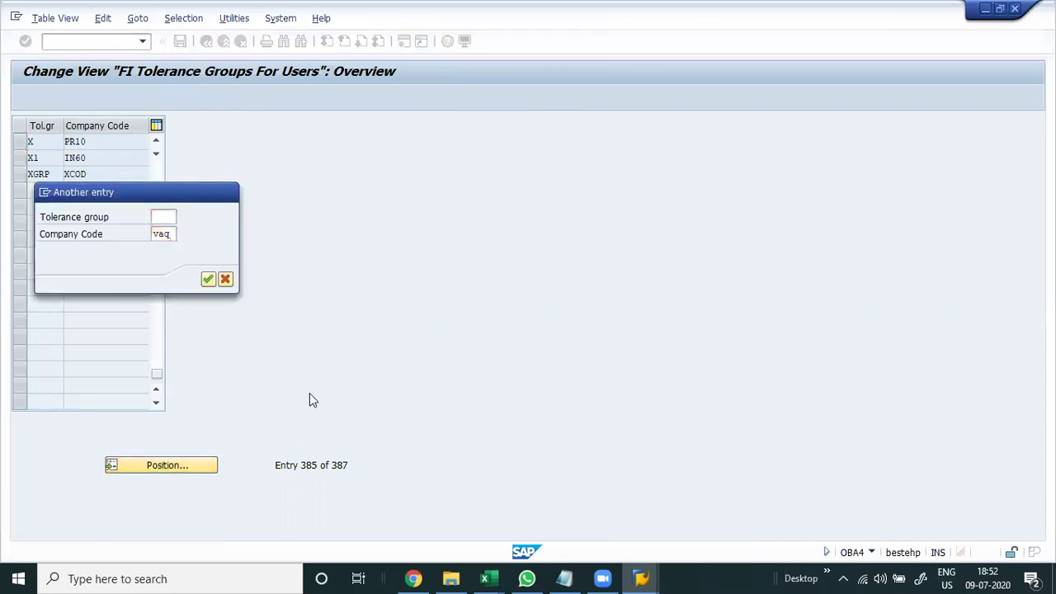
double_click(121, 143)
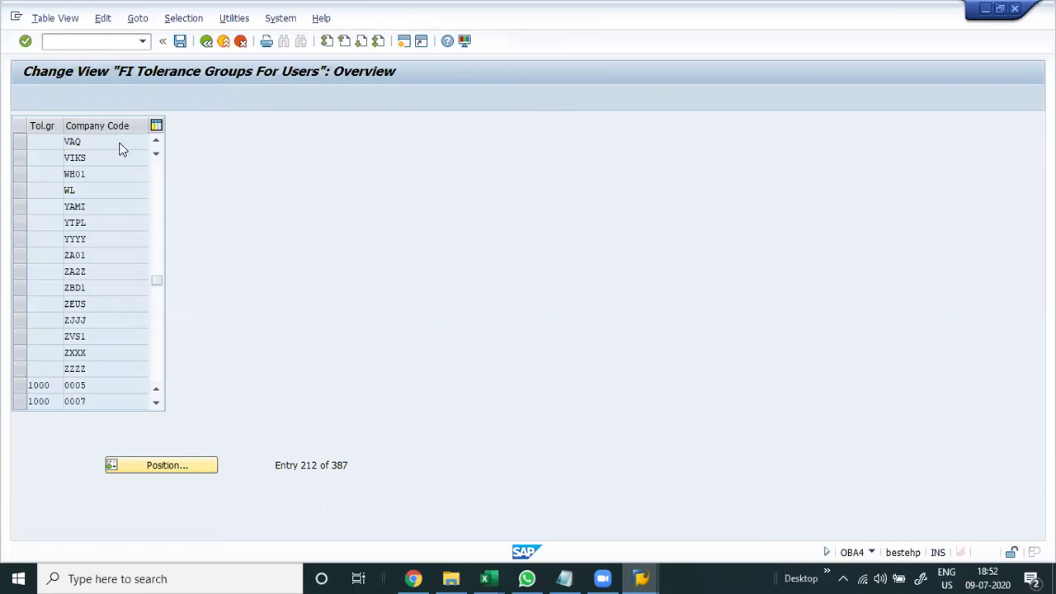
- Set the cash discount per line item to 10 % for company code VAQ and save the tolerance group
left_click(301, 244)
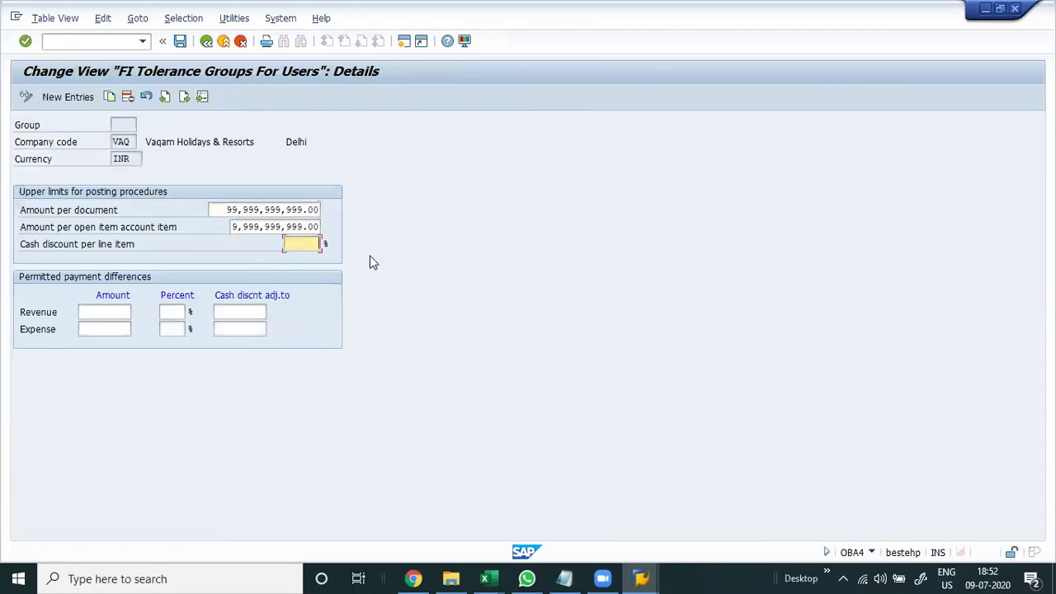
type("10")
key("Return")
key("ctrl+s")
key("Return")
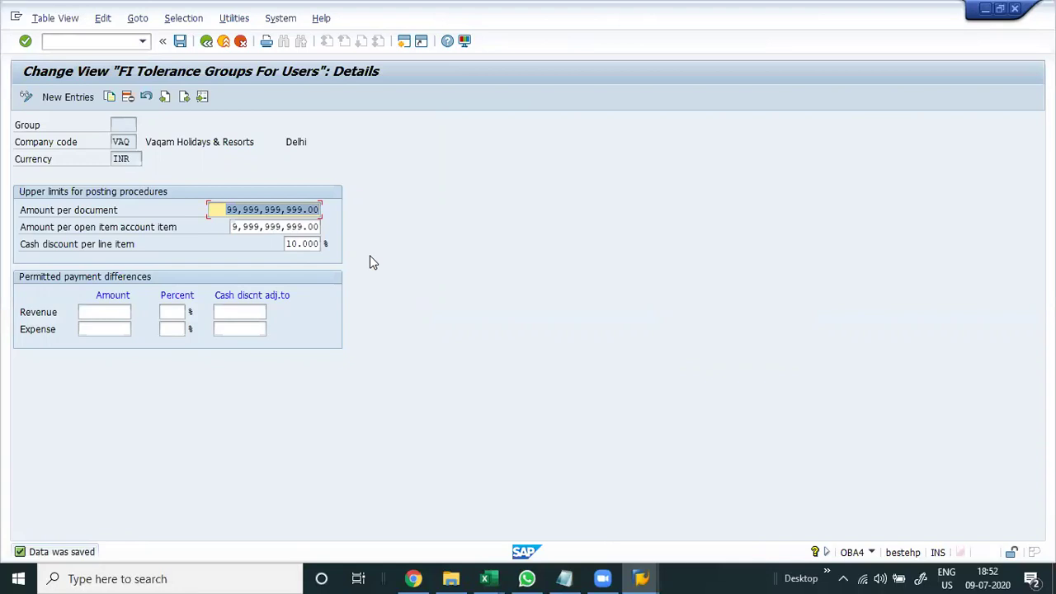
- Exit the tolerance group maintenance and run transaction FB60 to enter an incoming invoice
left_click(224, 42)
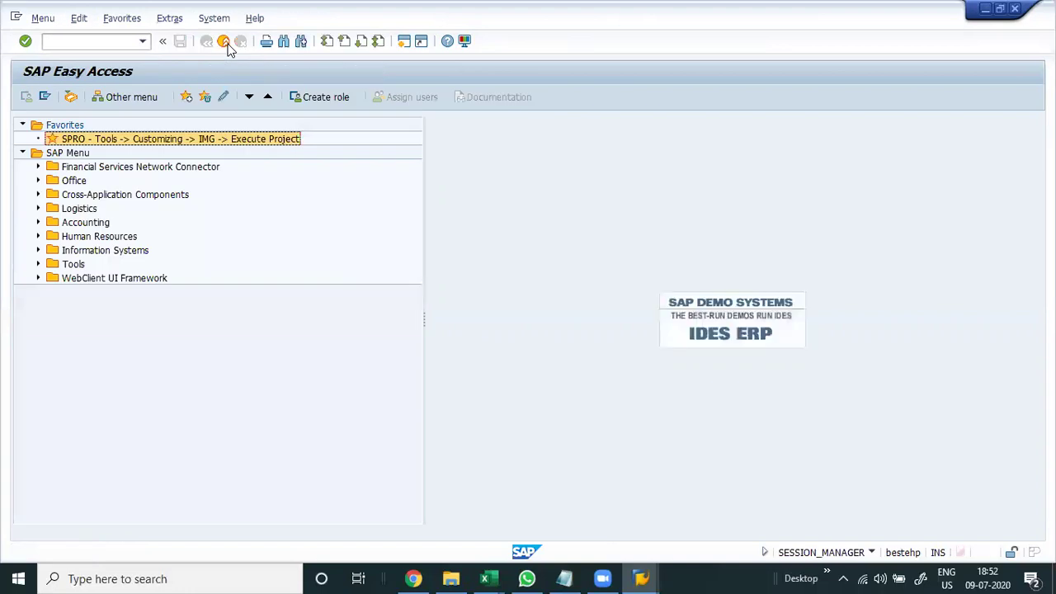
left_click(107, 44)
type("fb60")
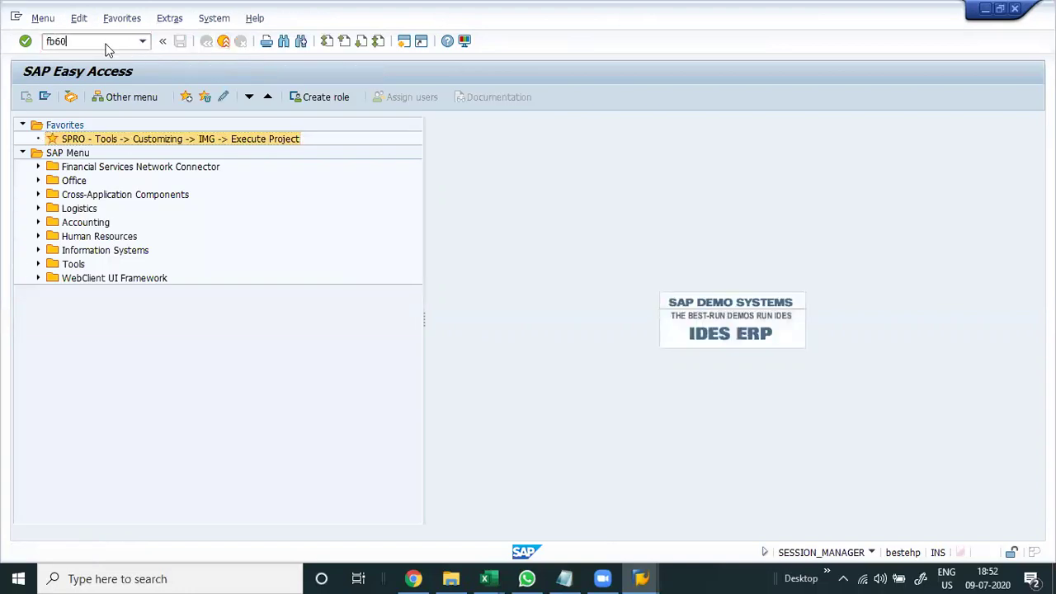
key("Return")
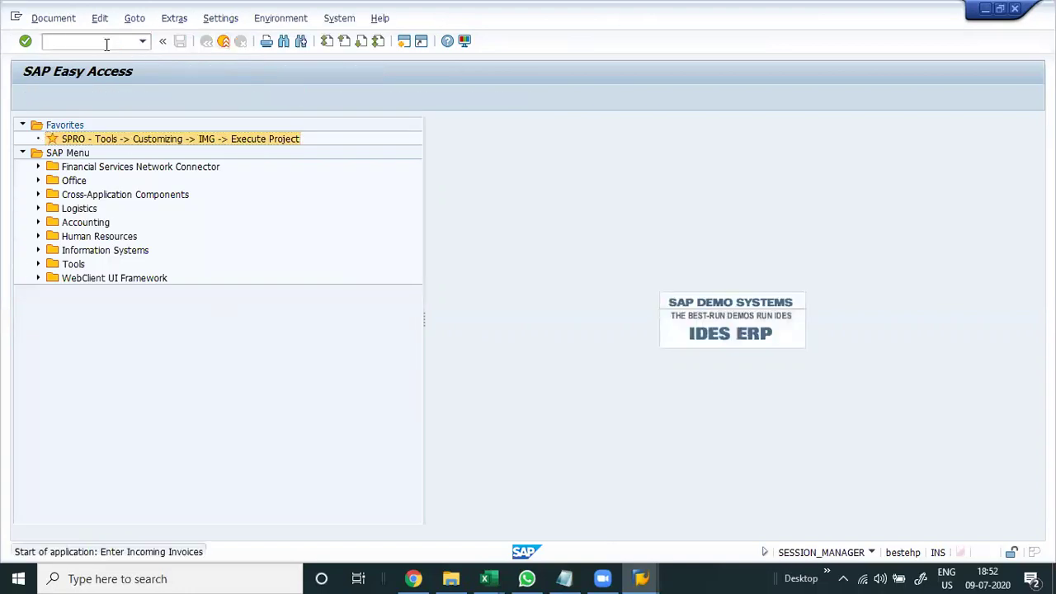
- Enter the invoice header for vendor Milton Pvt Ltd with invoice date 05.07.2020 and amount 40000 INR
key("Down")
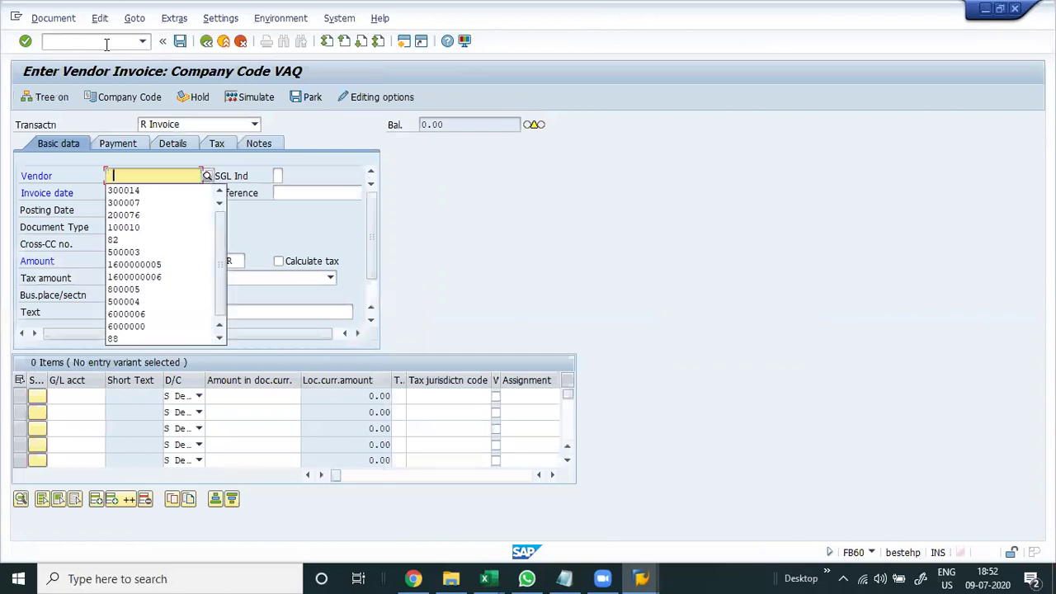
key("Down")
key("Tab")
type("05")
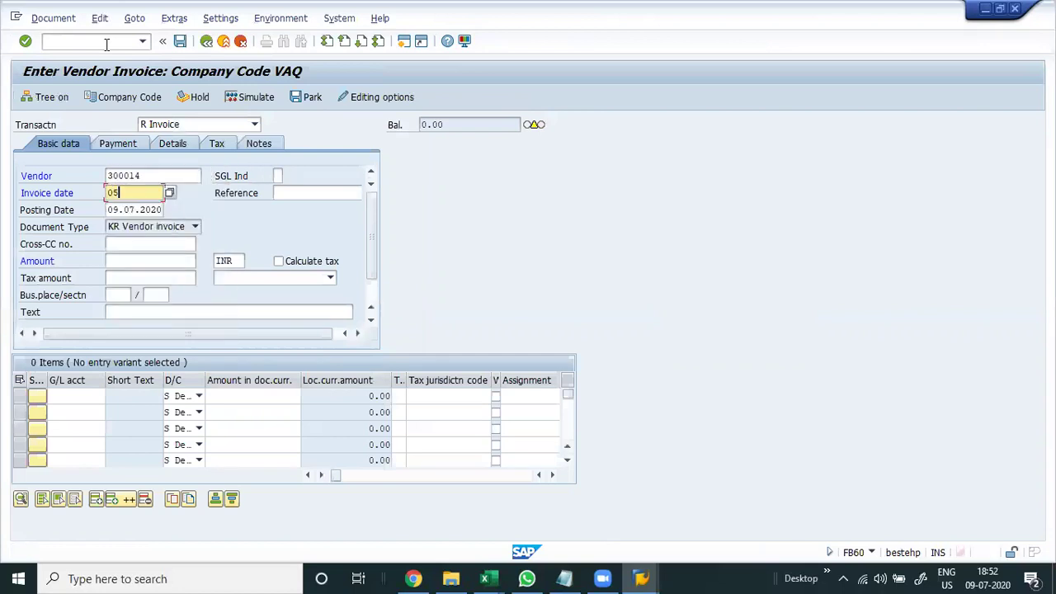
type("072020")
key("Tab")
key("Return")
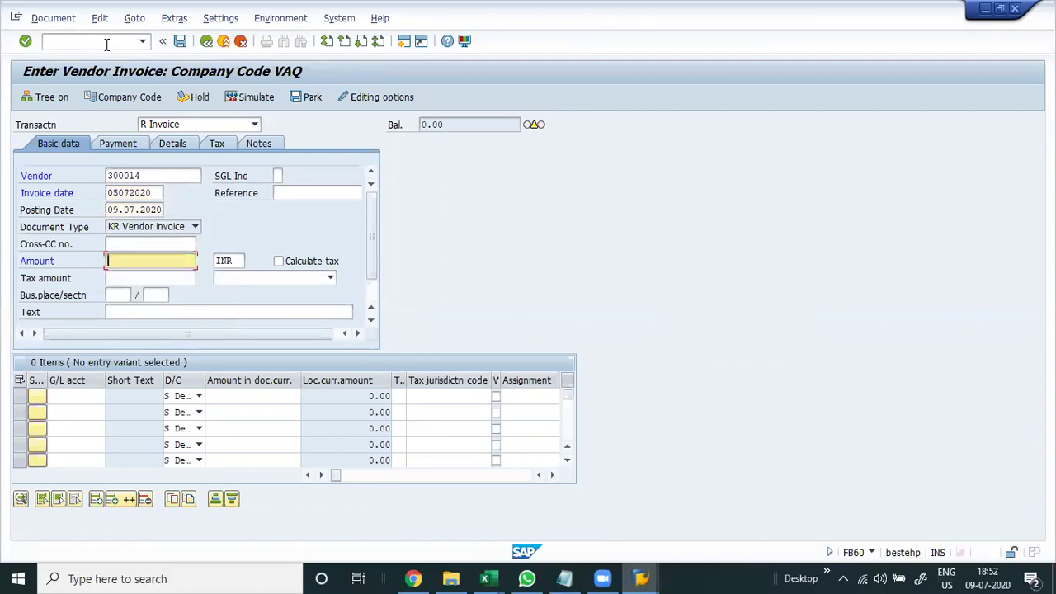
type("40000")
key("Return")
key("Return")
- Add a debit line item to G/L account 4002 that takes over the full invoice amount
key("shift+Tab")
key("Down")
key("Down")
key("Up")
key("Return")
key("Tab")
type("*")
key("Return")
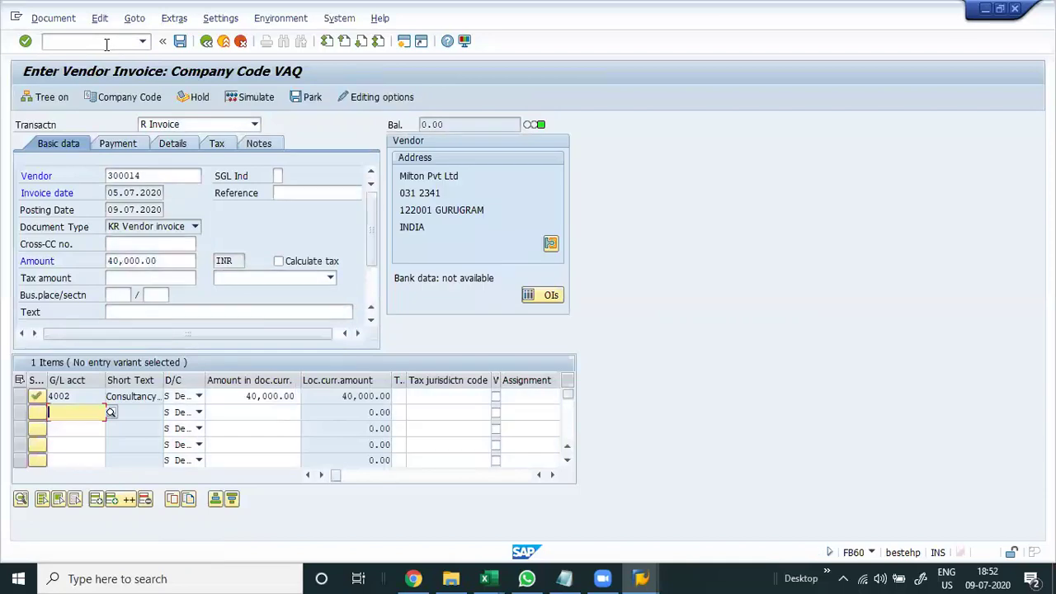
- Compare the invoice's baseline date and due date in the payment data with the invoice date in the basic data
left_click(125, 146)
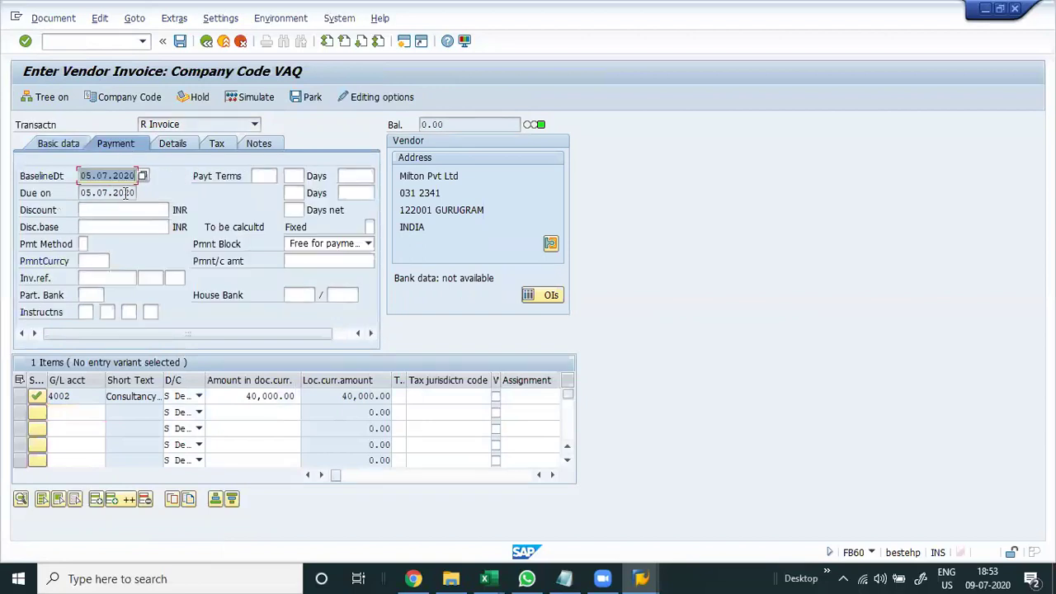
left_click(115, 175)
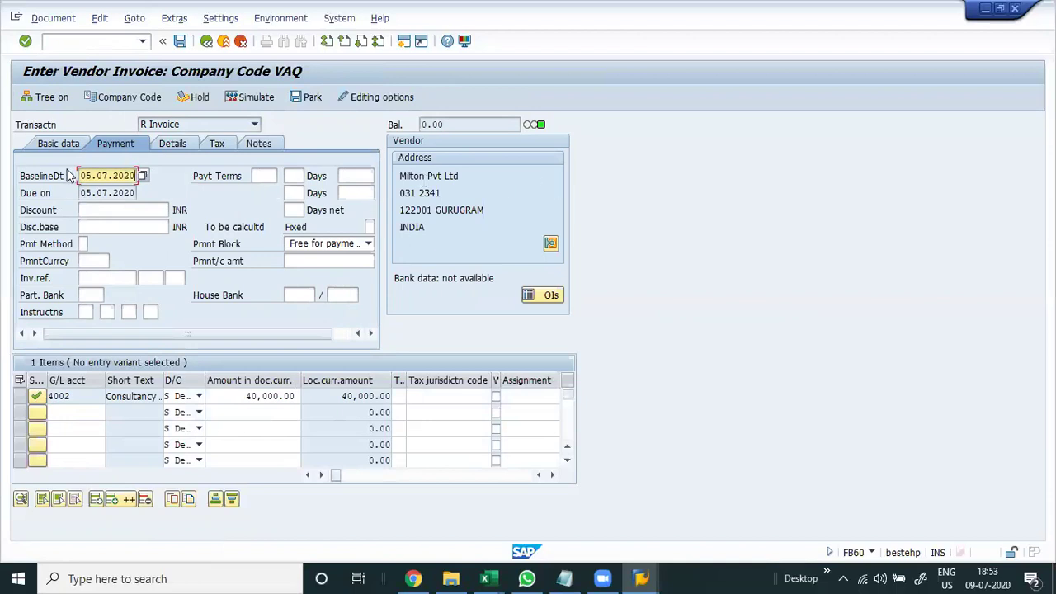
left_click(56, 144)
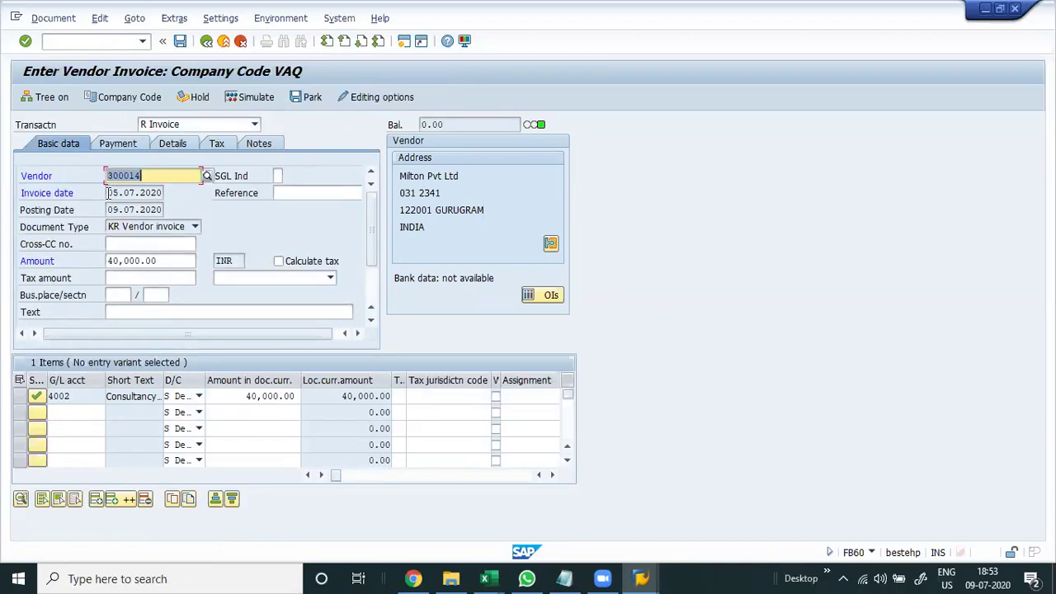
left_click(108, 192)
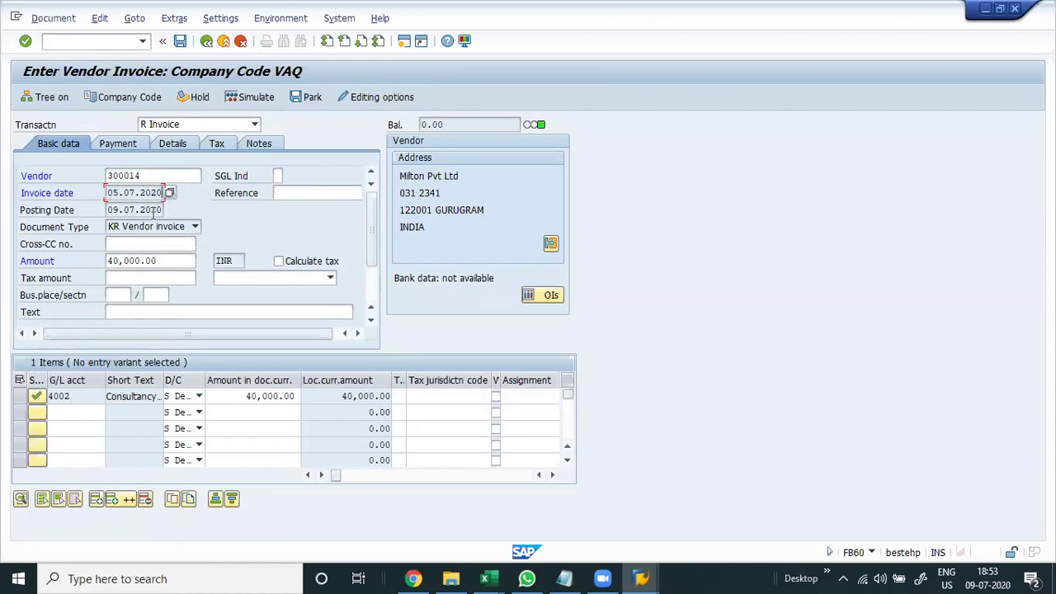
left_click(114, 147)
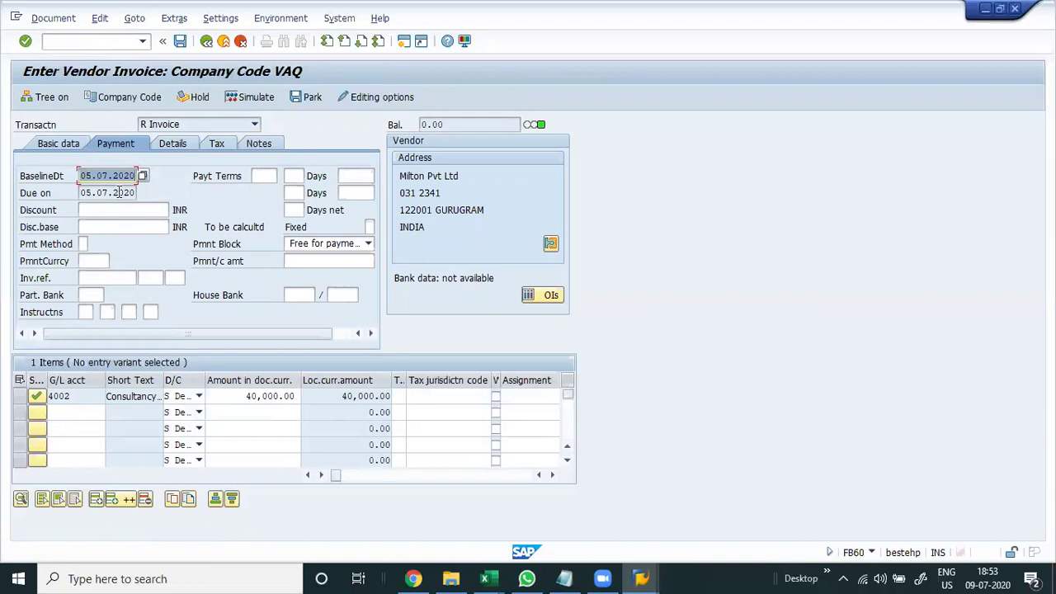
left_click_drag(79, 193, 141, 198)
left_click(139, 193)
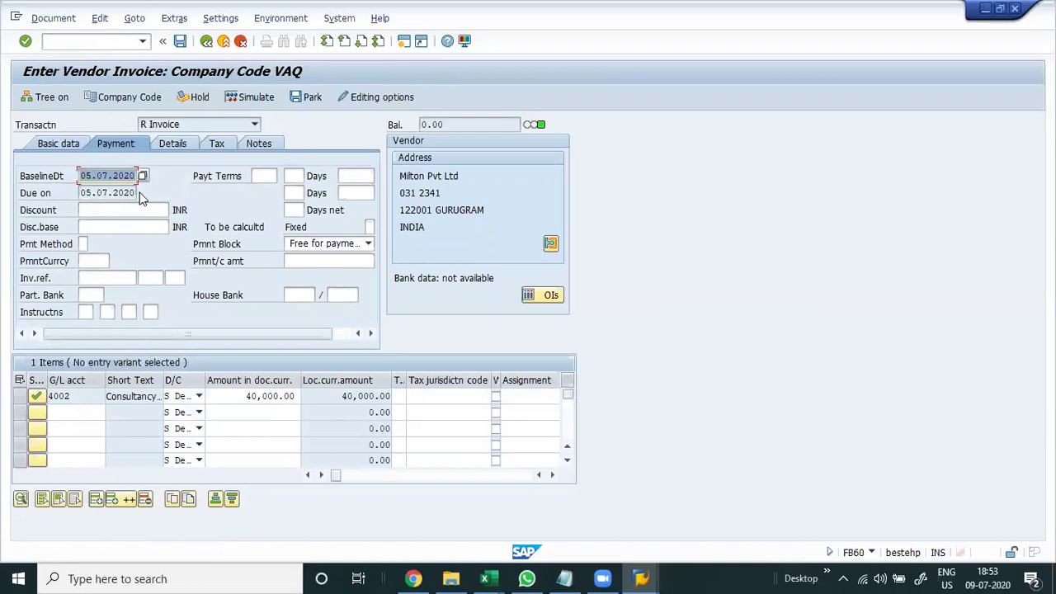
left_click(84, 46)
left_click_drag(81, 192, 116, 193)
- Run FK02 in a new session and open the vendor's company code payment transactions for VAQ
left_click(89, 41)
type("/o")
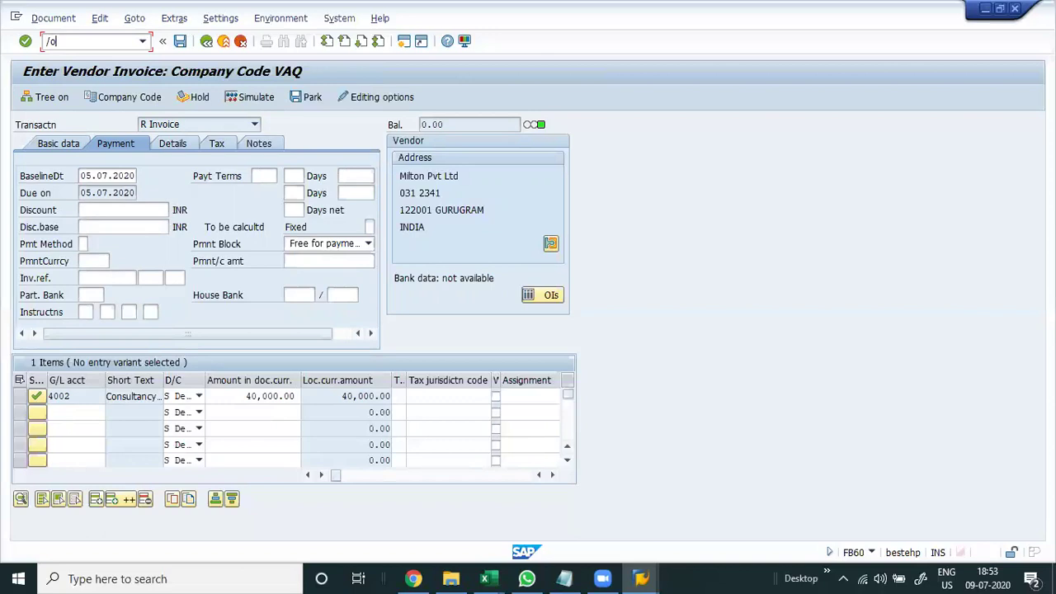
type("fk02")
key("Return")
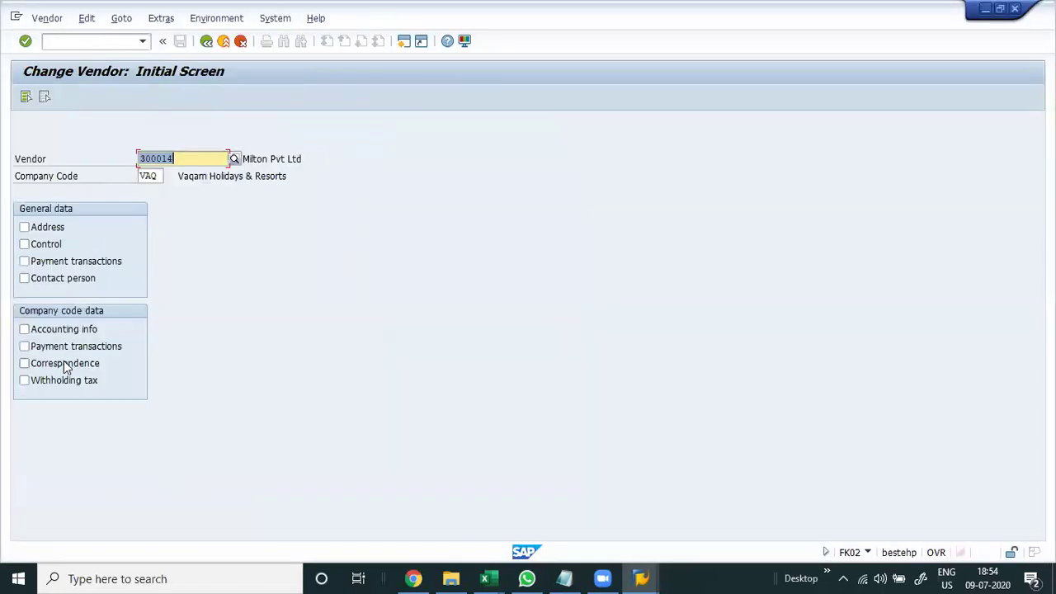
left_click(62, 351)
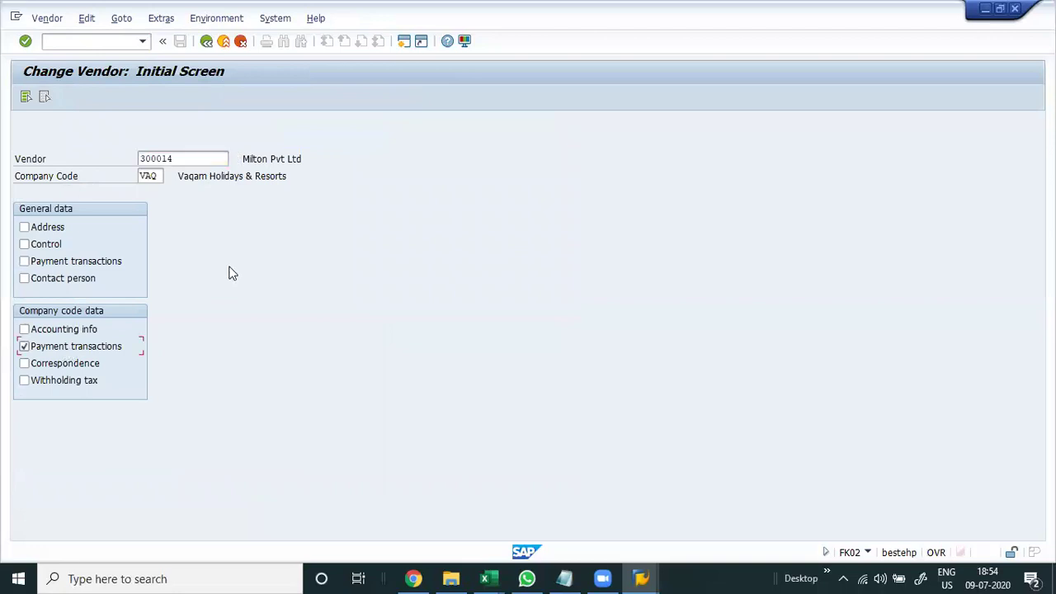
key("Return")
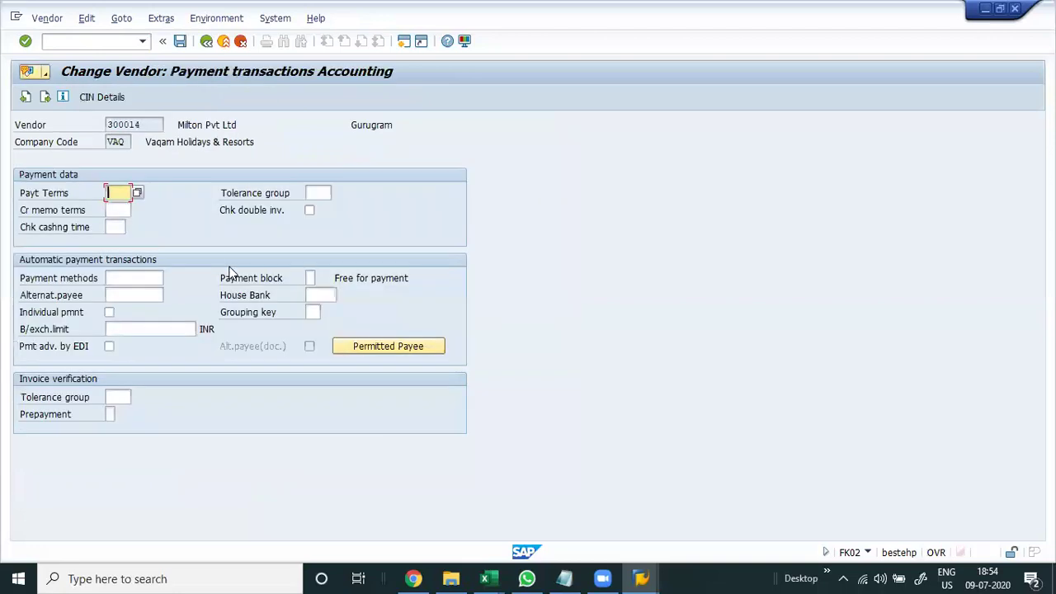
- Assign payment terms V002 to the vendor, enable the double invoice check and save the changes
type("V002")
key("Return")
left_click(309, 211)
key("ctrl+s")
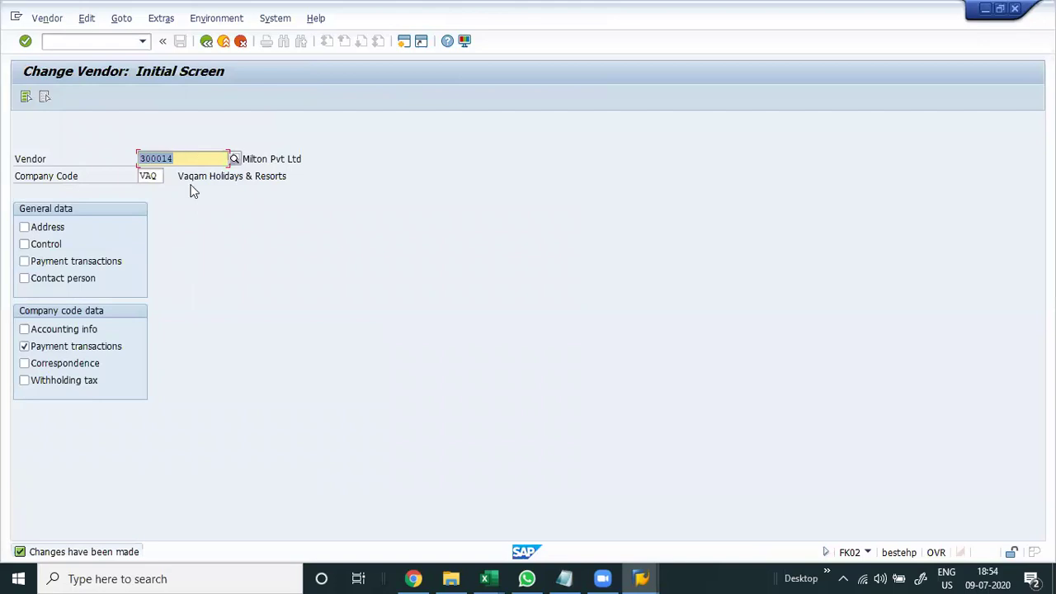
- Reopen the vendor's payment transactions, read the field help for the double invoice check, and return to the initial screen
key("Return")
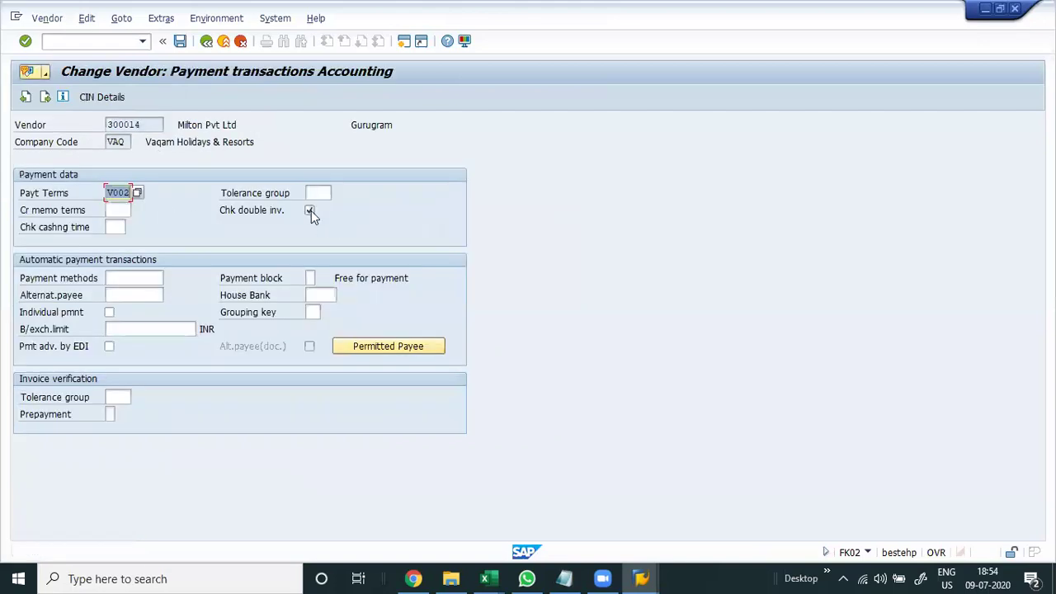
left_click(310, 210)
key("Return")
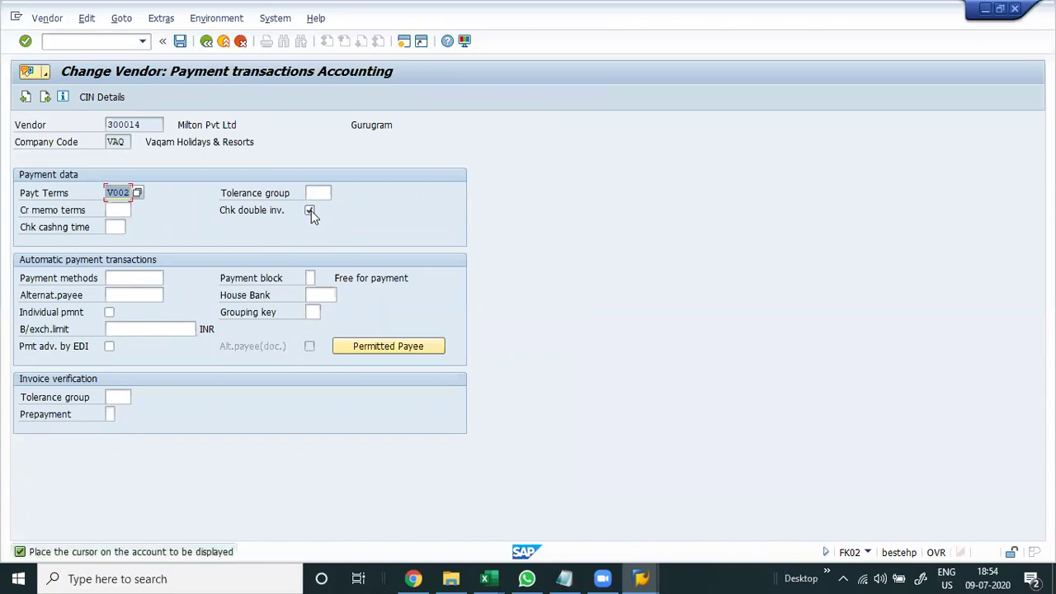
left_click(311, 211)
key("F1")
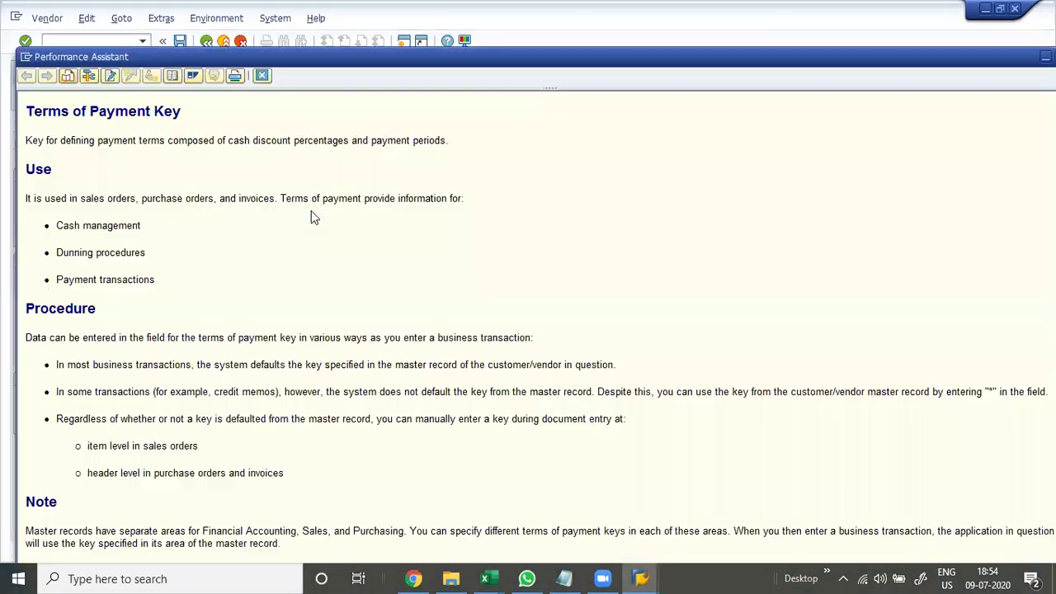
left_click(262, 76)
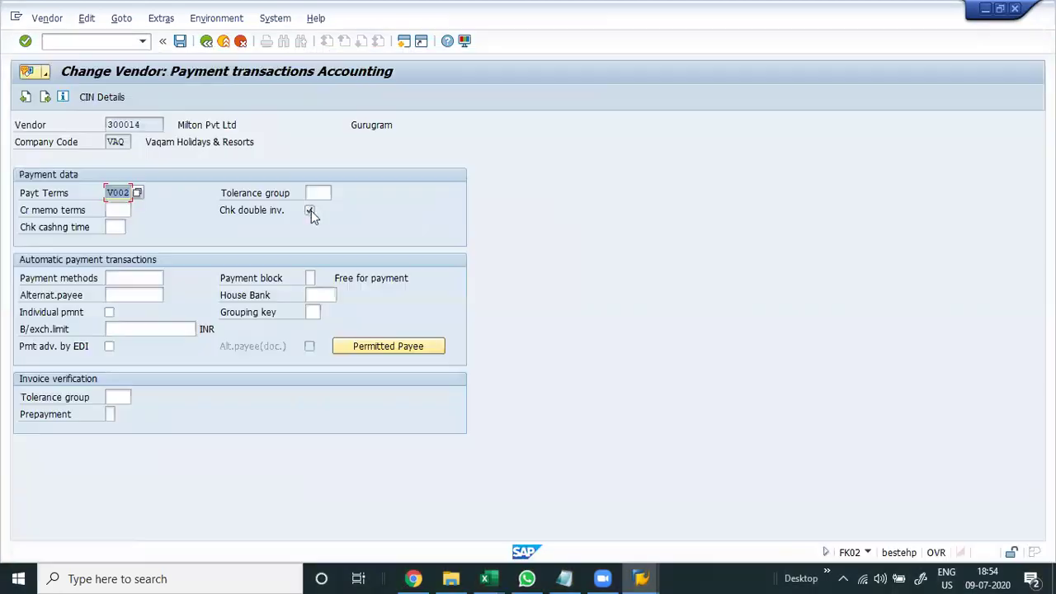
key("F1")
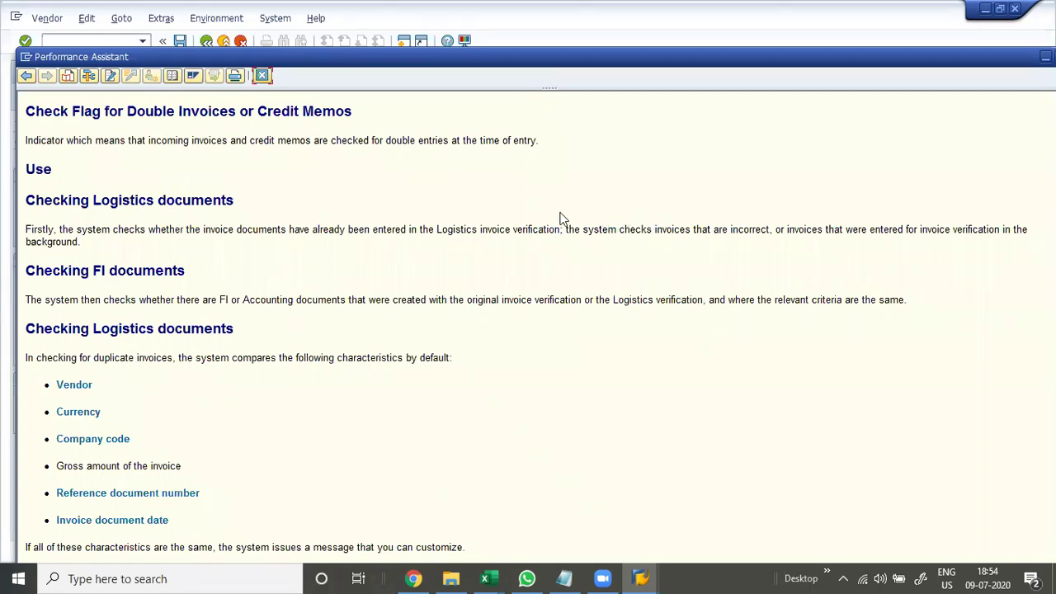
left_click(263, 76)
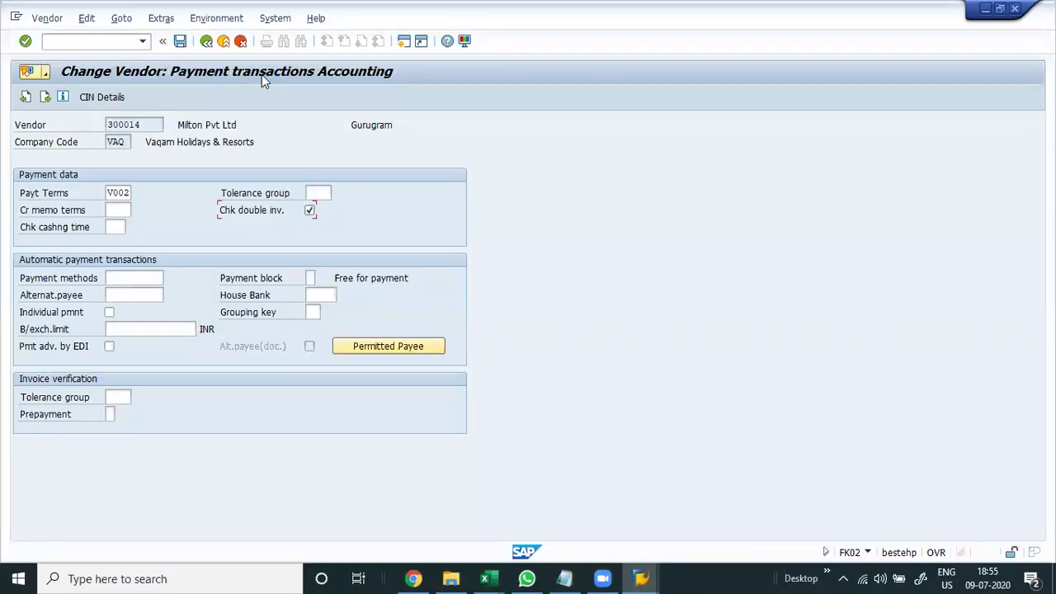
left_click(207, 41)
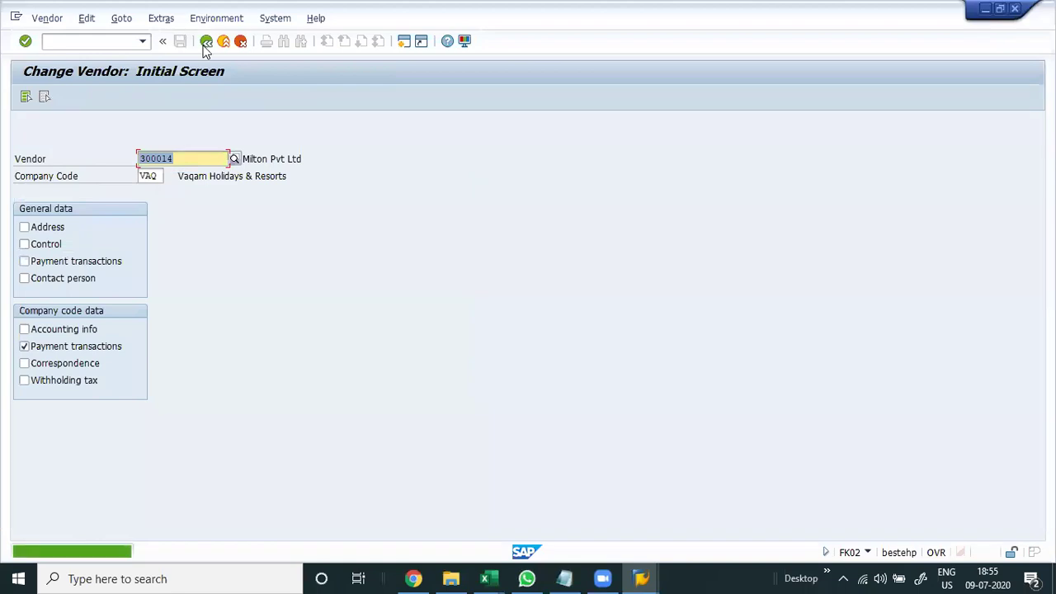
- Discard the unfinished vendor invoice and run transaction FB60 again
left_click(227, 41)
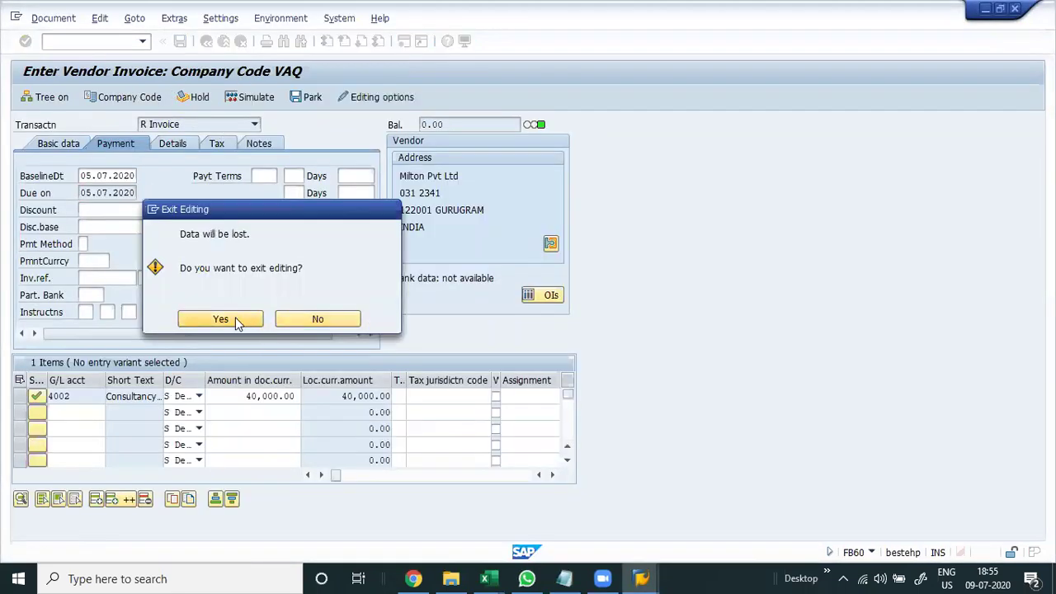
left_click(220, 320)
left_click(89, 41)
type("fb60")
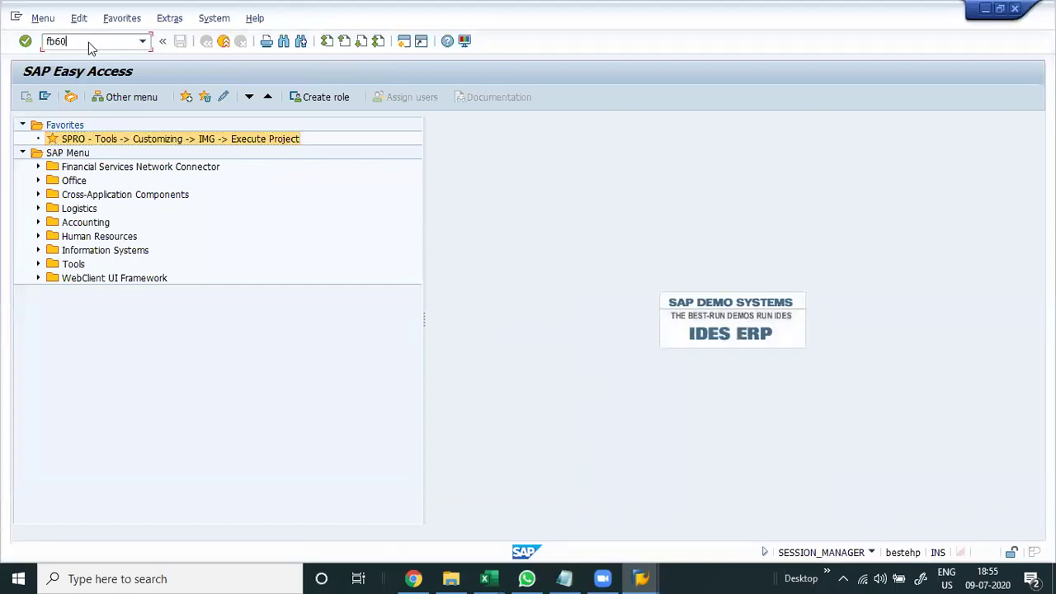
key("Return")
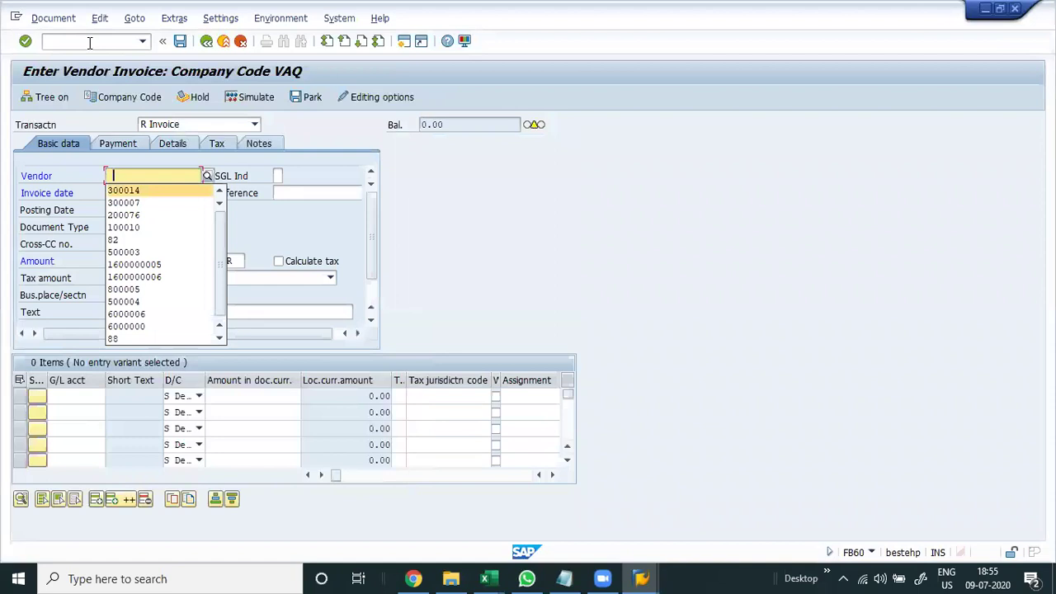
- Enter the invoice header for vendor Milton Pvt Ltd with invoice date 05.07.2020, reference 321 and amount 40000 INR
type("300014")
key("Tab")
type("05072020")
key("Tab")
type("321")
key("Tab")
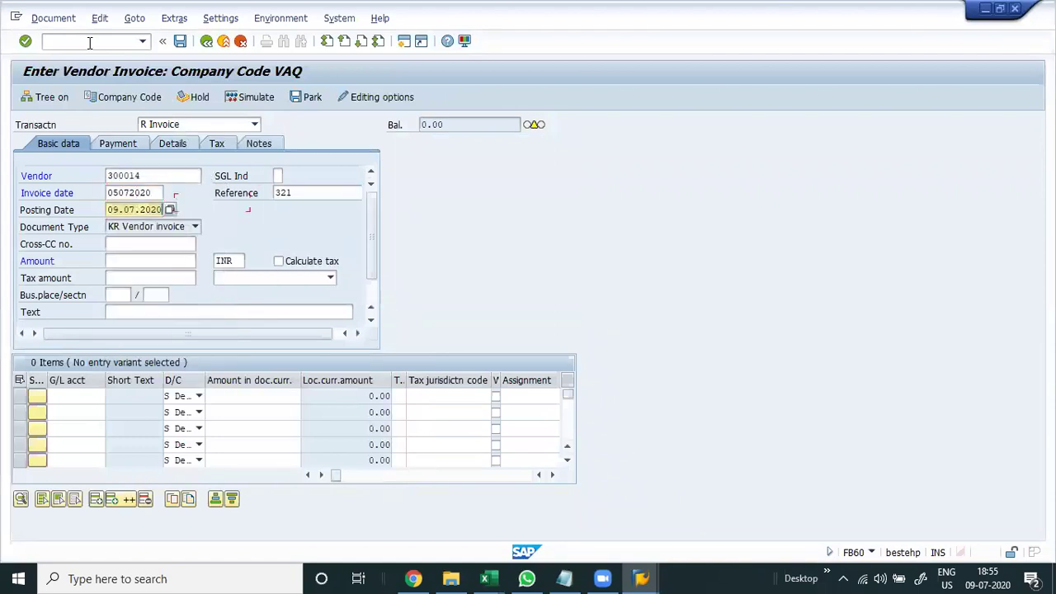
key("Tab")
key("Tab")
type("40000")
- Add a debit line item of 40000 to G/L account 4002 for the invoice with reference 321
key("Tab")
key("Tab")
key("Tab")
key("Tab")
key("Tab")
key("Tab")
key("Tab")
key("Tab")
key("Tab")
key("shift+Tab")
key("shift+Tab")
key("space")
key("Down")
key("Tab")
key("Tab")
key("Tab")
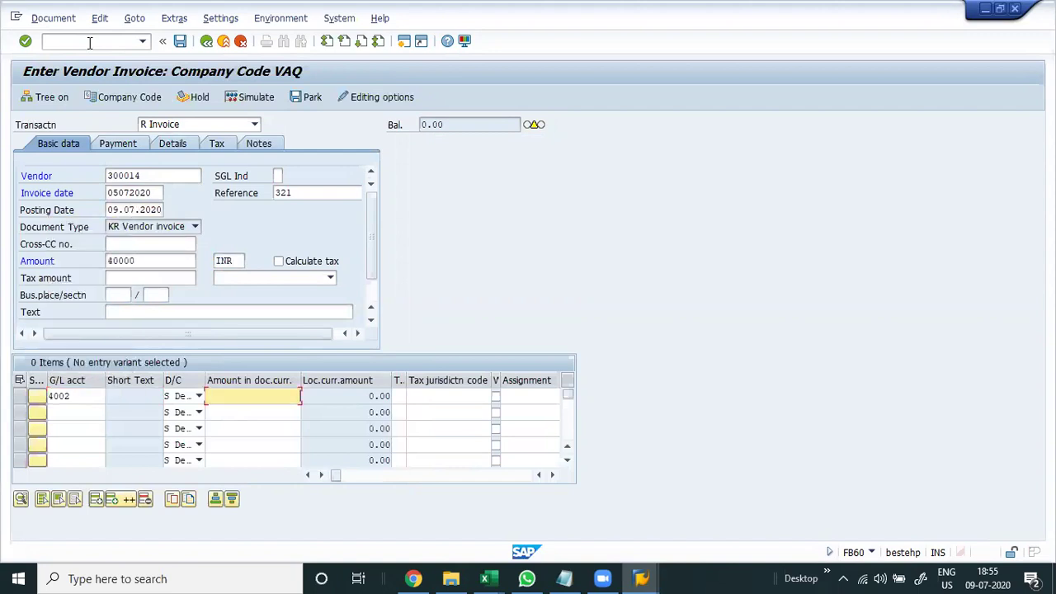
type("40000")
key("Return")
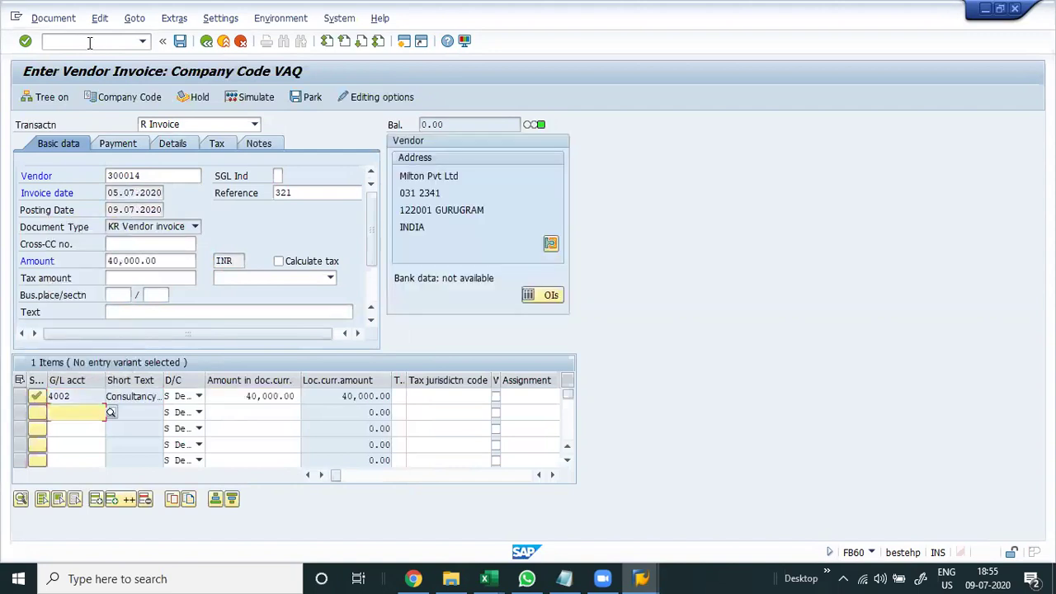
- Check the payment terms, baseline date and due date in the invoice's payment data, and post the invoice
left_click(118, 145)
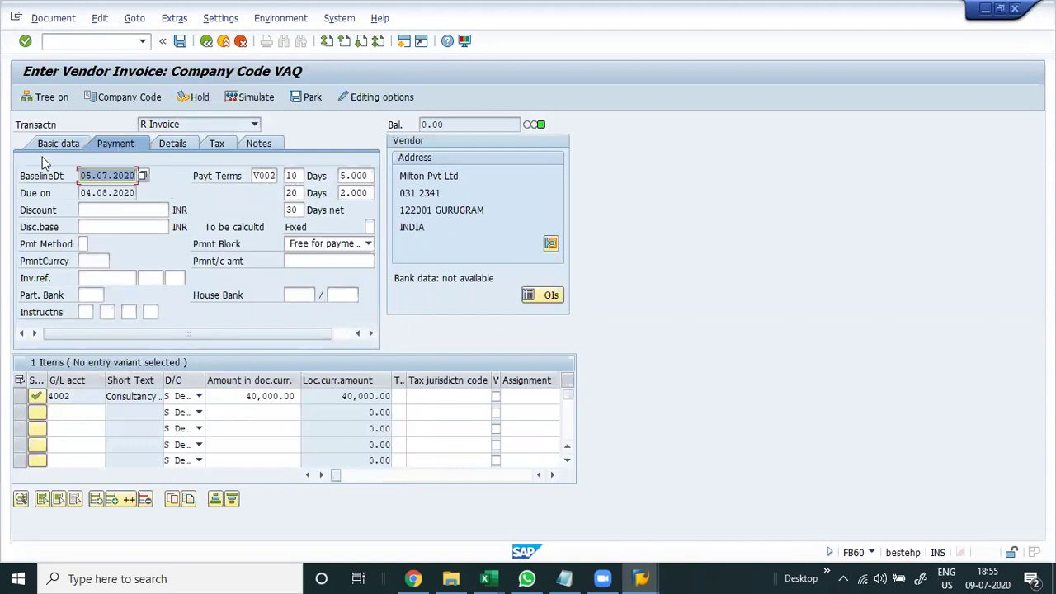
left_click(81, 175)
left_click_drag(81, 173, 207, 182)
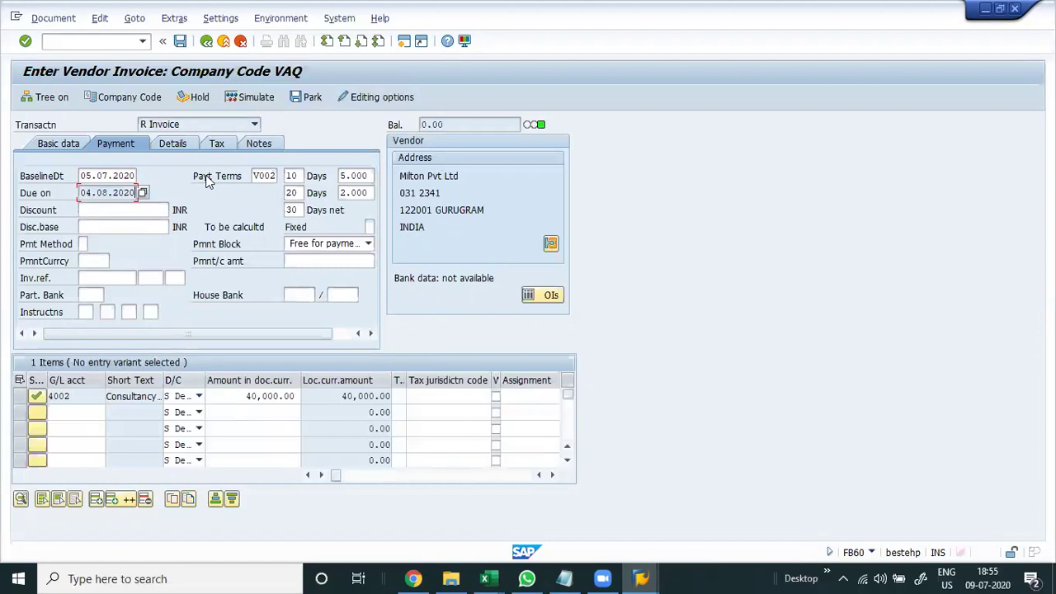
left_click_drag(80, 176, 147, 198)
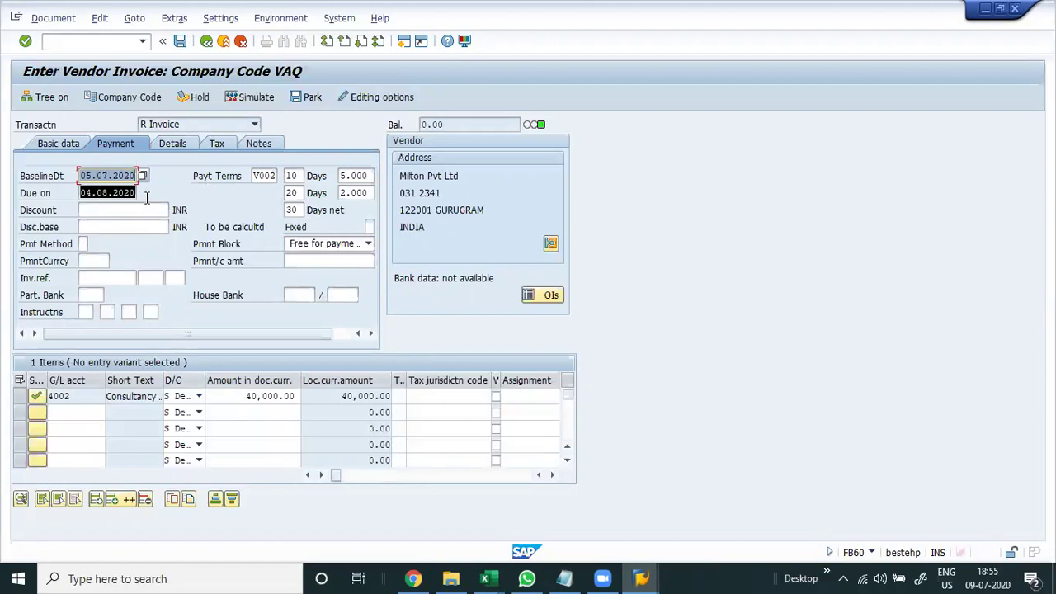
left_click(181, 41)
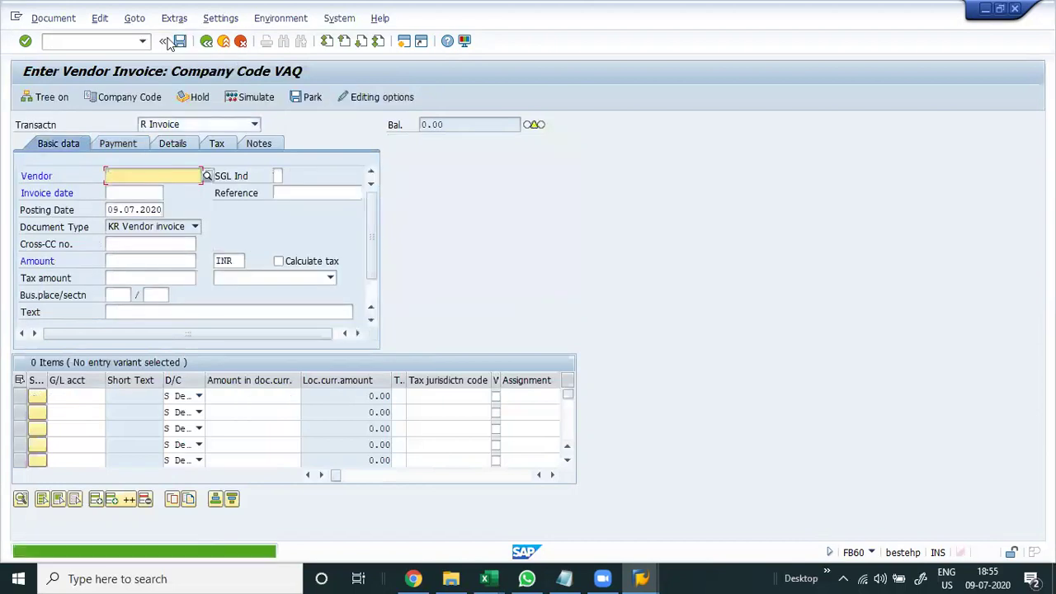
- Run transaction FBL1N and display the vendor's open line items in company code VAQ
left_click(122, 41)
type("/nfbl1")
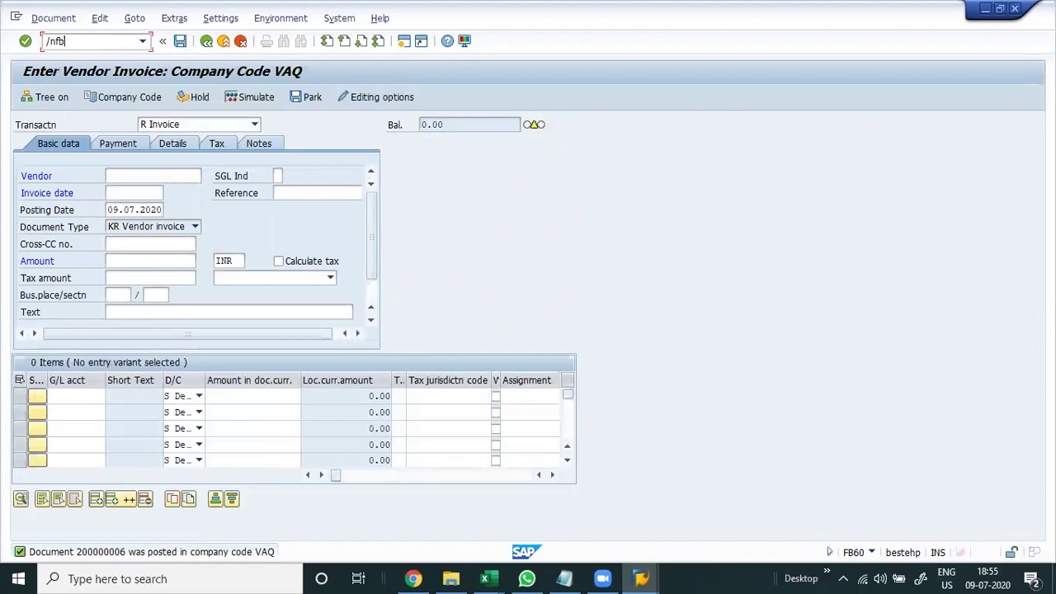
type("n")
key("Return")
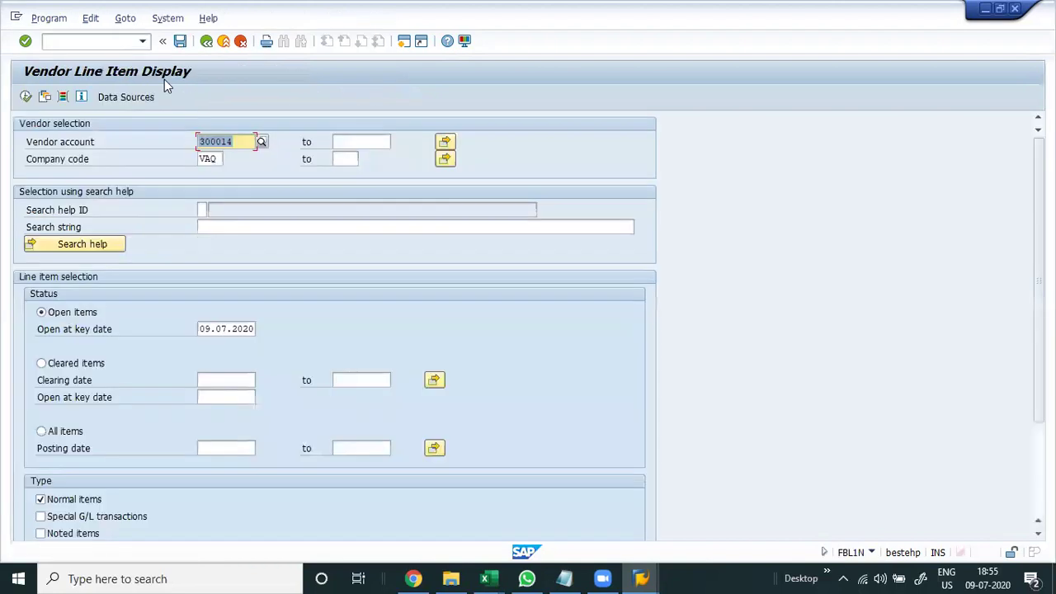
left_click(25, 97)
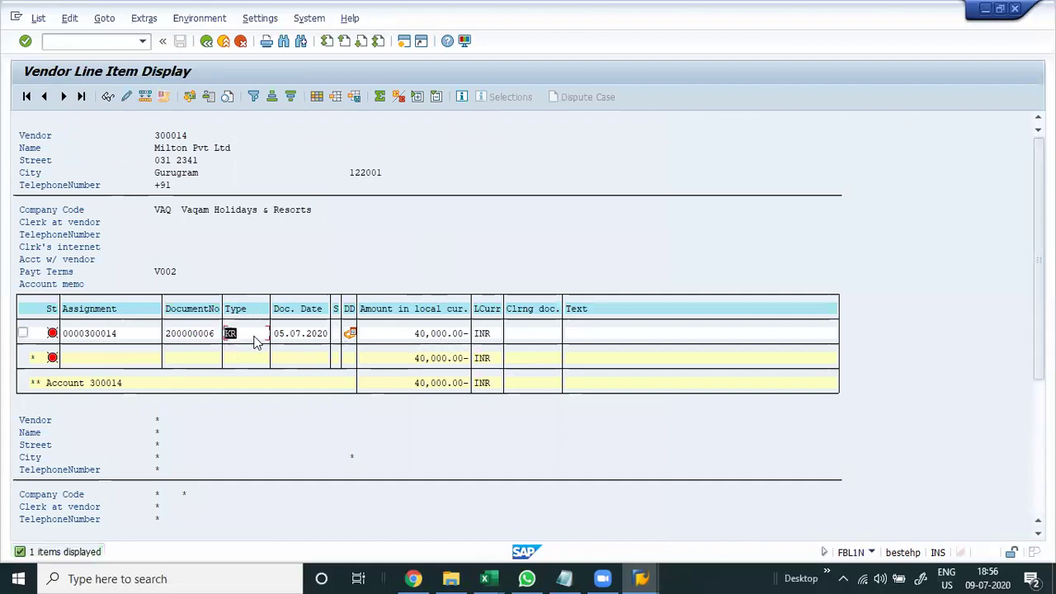
- Open the layout settings for the vendor line item list and select the hidden field Net due date
left_click_drag(414, 333, 483, 338)
left_click(483, 338)
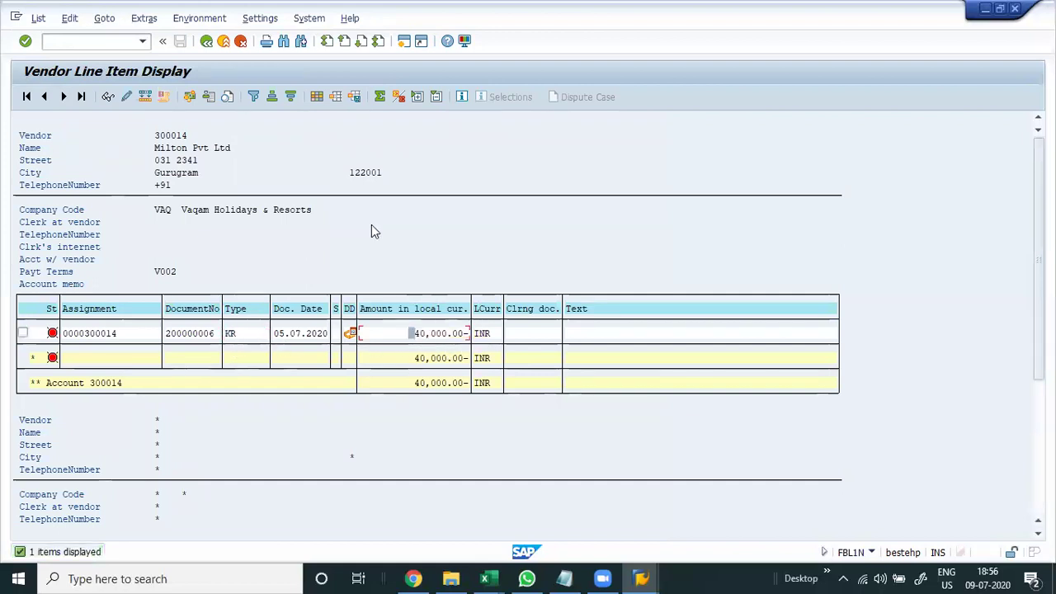
left_click(317, 97)
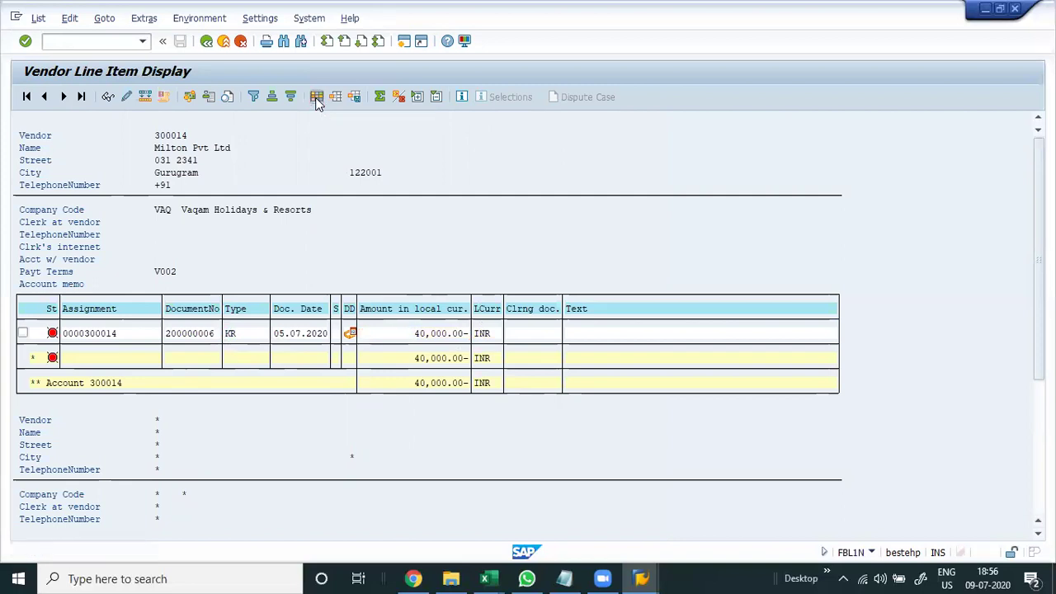
left_click(331, 215)
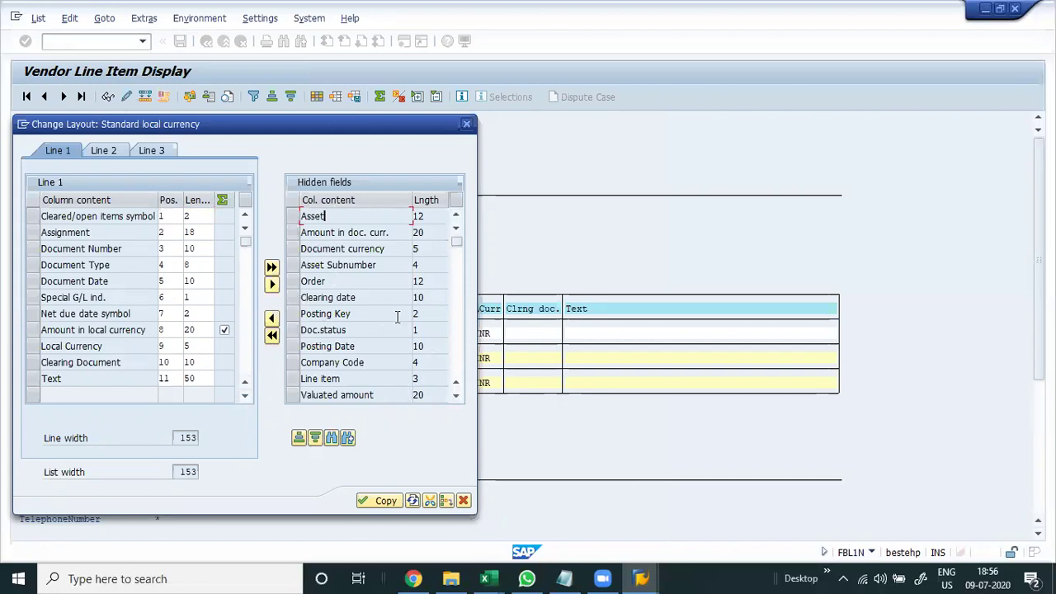
left_click(458, 367)
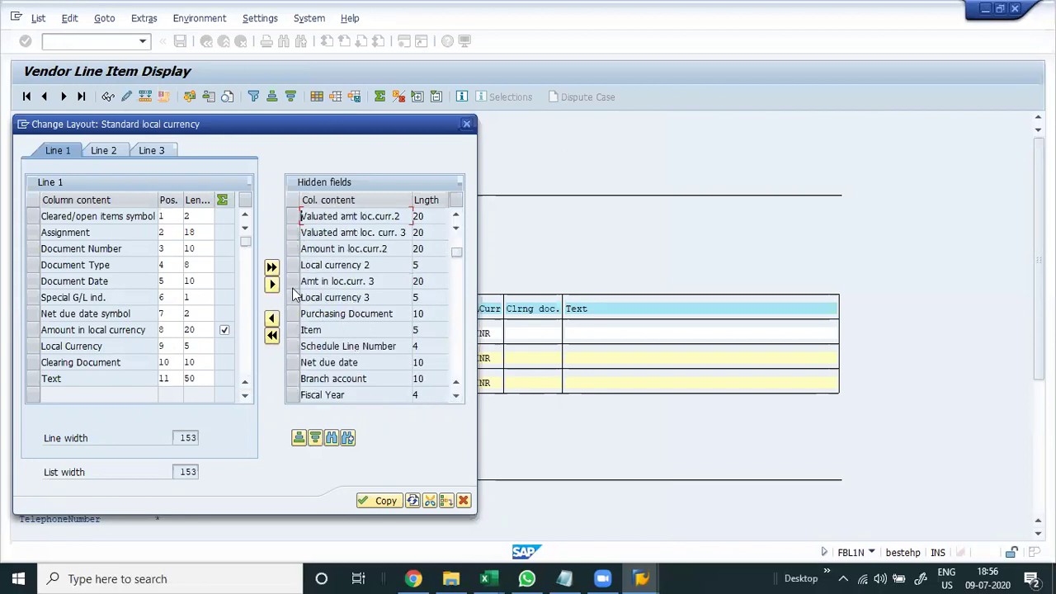
left_click(293, 362)
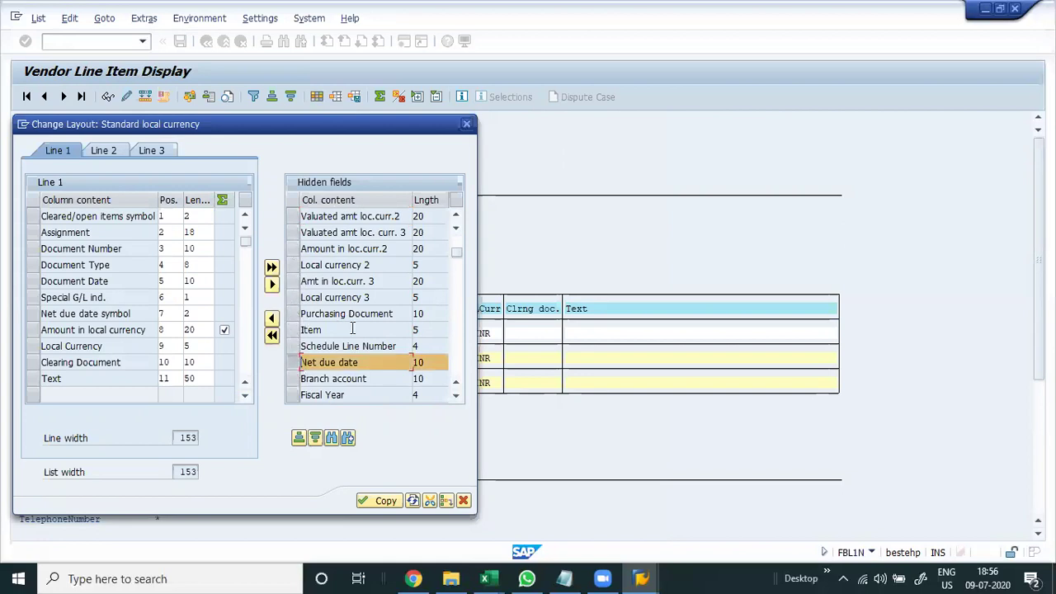
- Add the hidden fields Discount base amount, Discount amount and Cash disc. amt LC to the selection
left_click(457, 351)
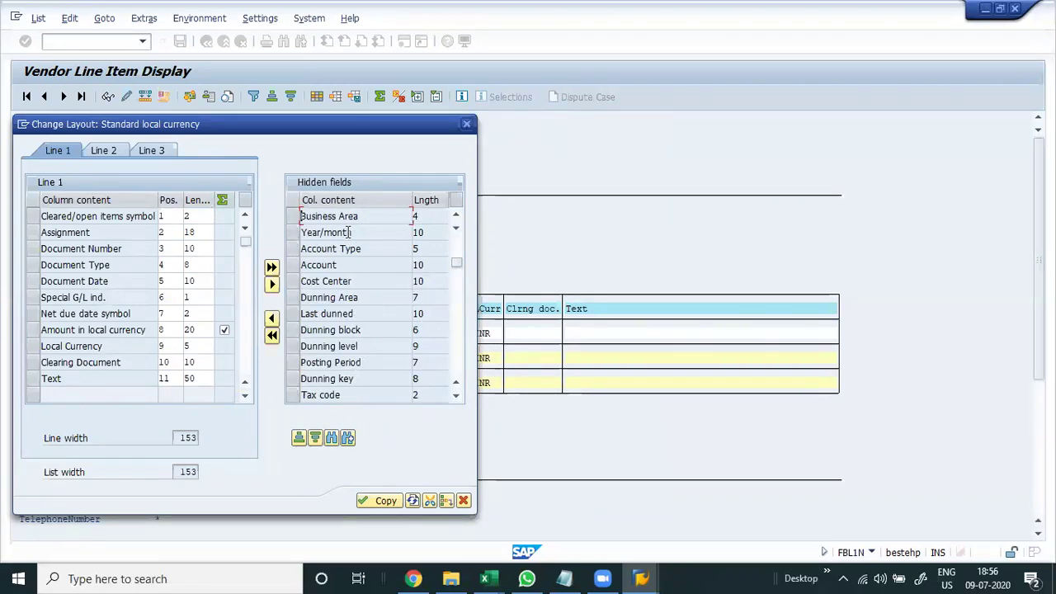
left_click(458, 364)
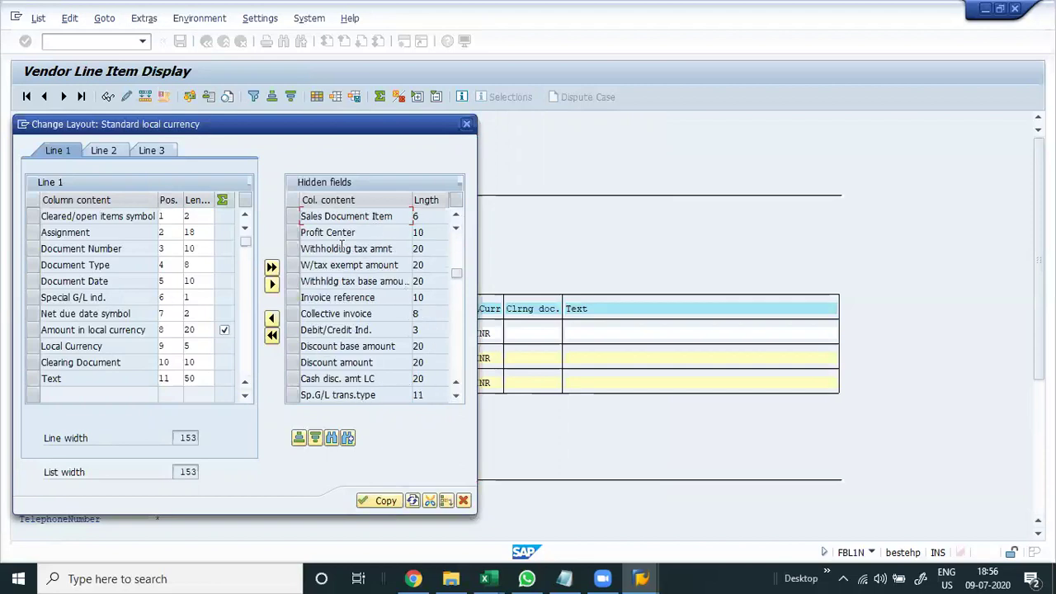
left_click(292, 347)
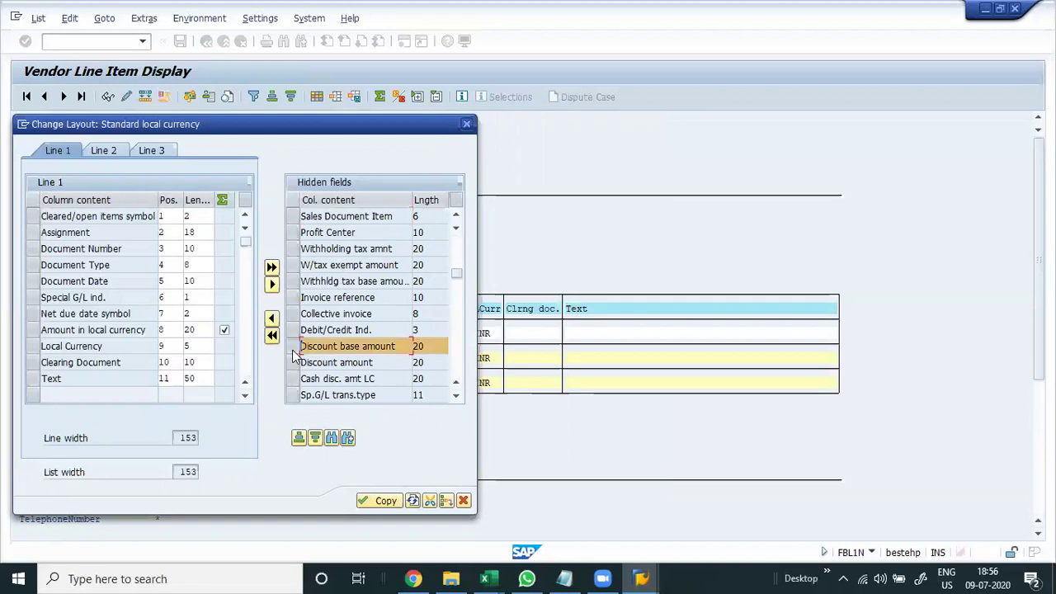
left_click(292, 362)
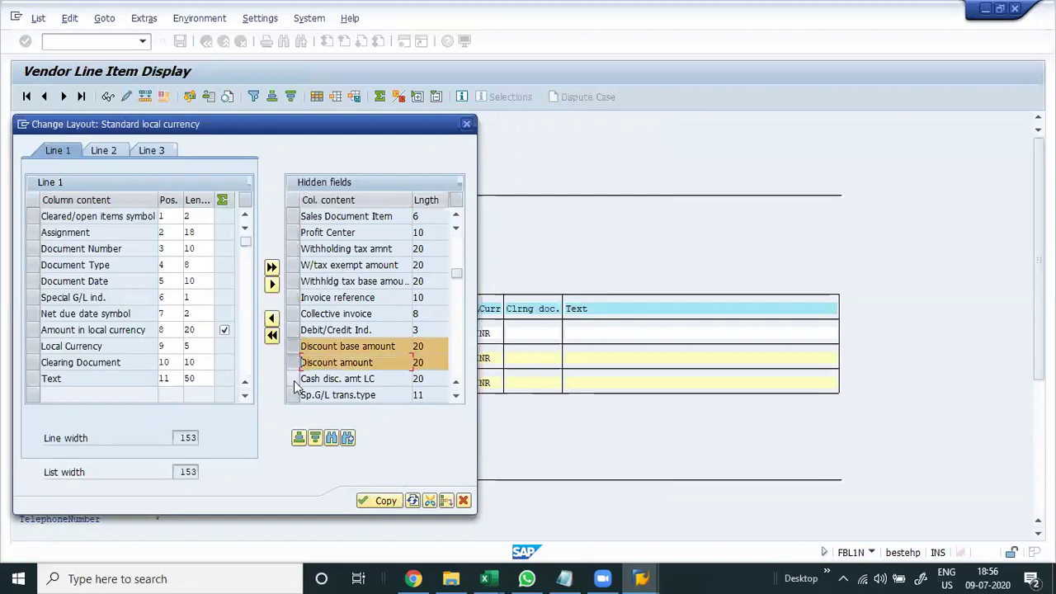
- Also select Arrears for discount 1, Arrears after net due date, and the fields from Discount Percent 1 through Baseline Payment Dte
left_click(460, 365)
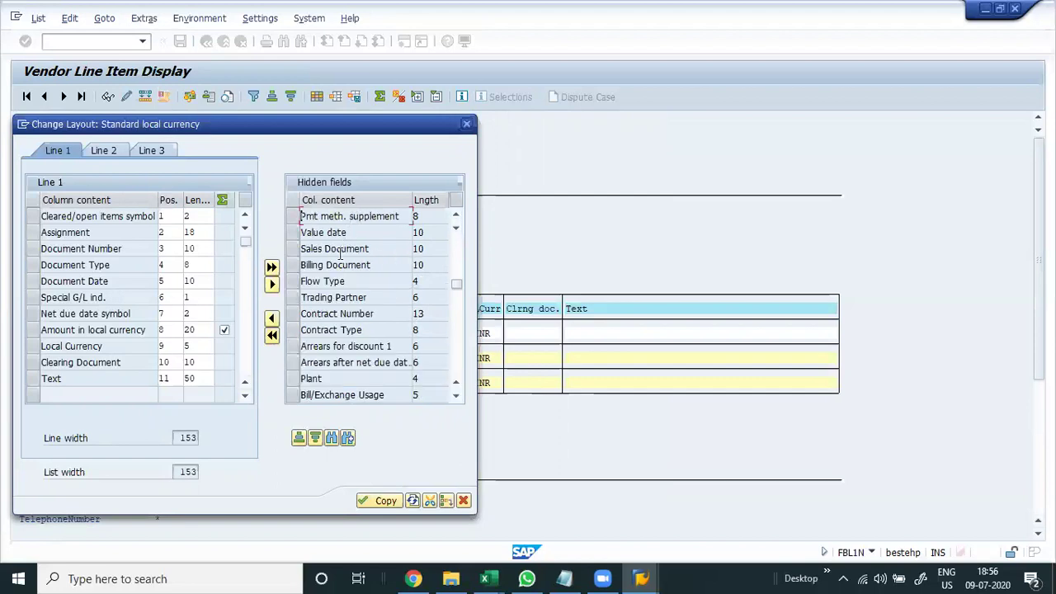
left_click(293, 346)
left_click(293, 362, "shift")
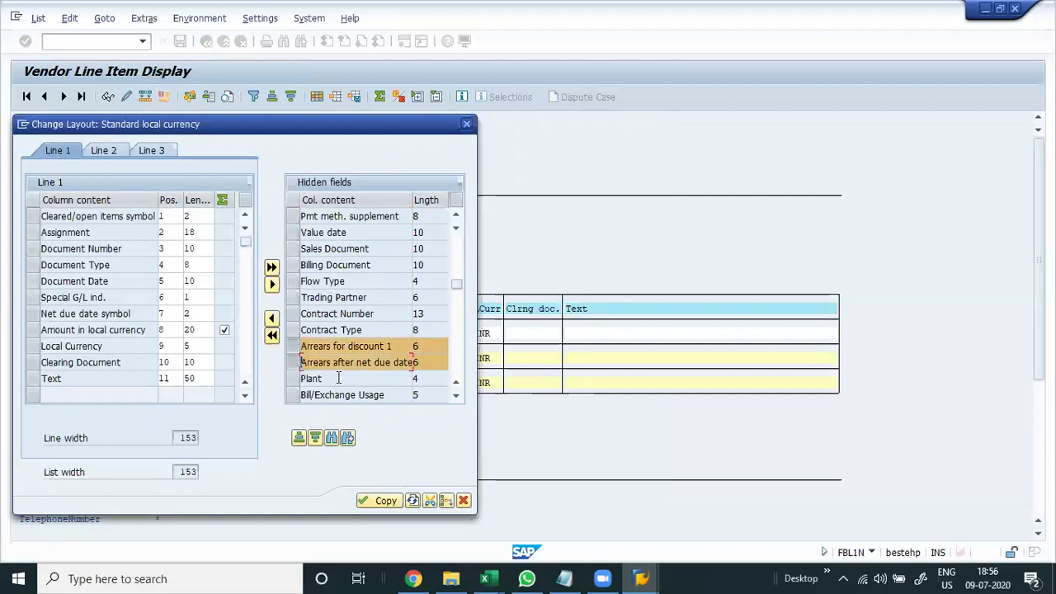
left_click(456, 378)
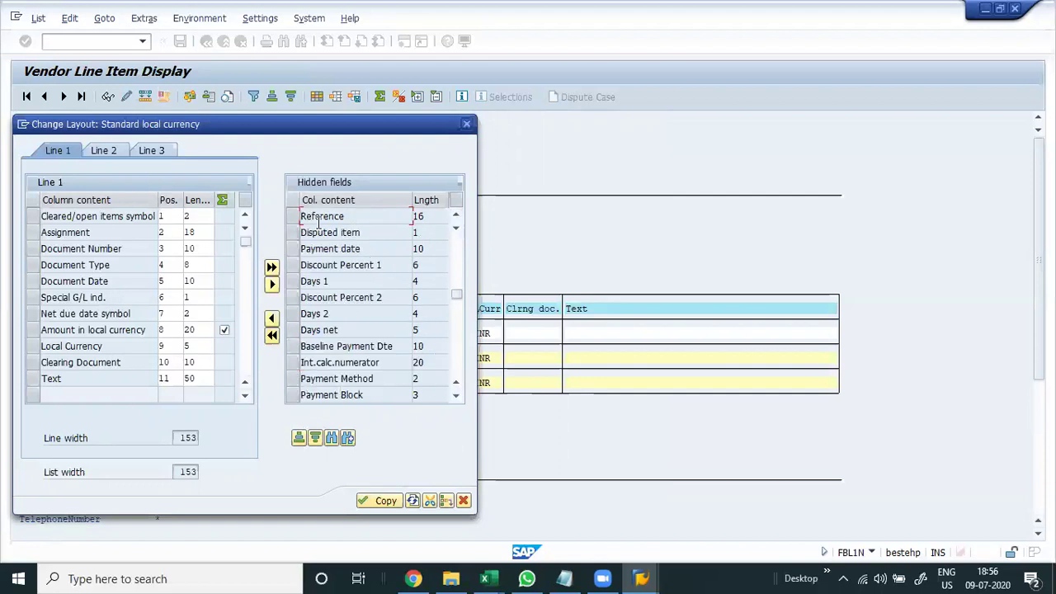
left_click_drag(293, 265, 298, 367)
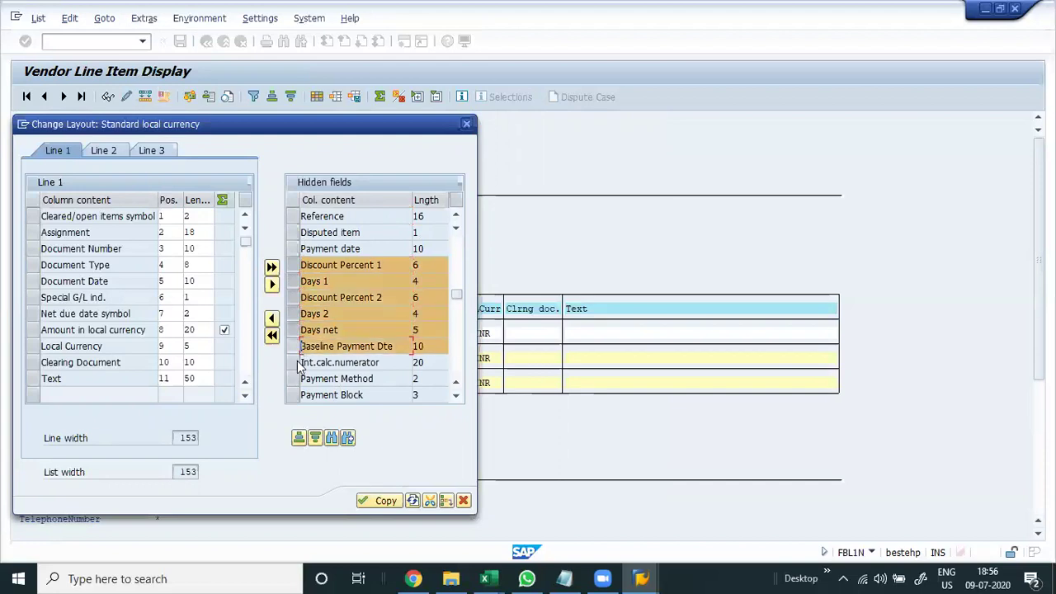
- Add Current cash disc. amount and Terms of Payment to the selected hidden fields
left_click(460, 362)
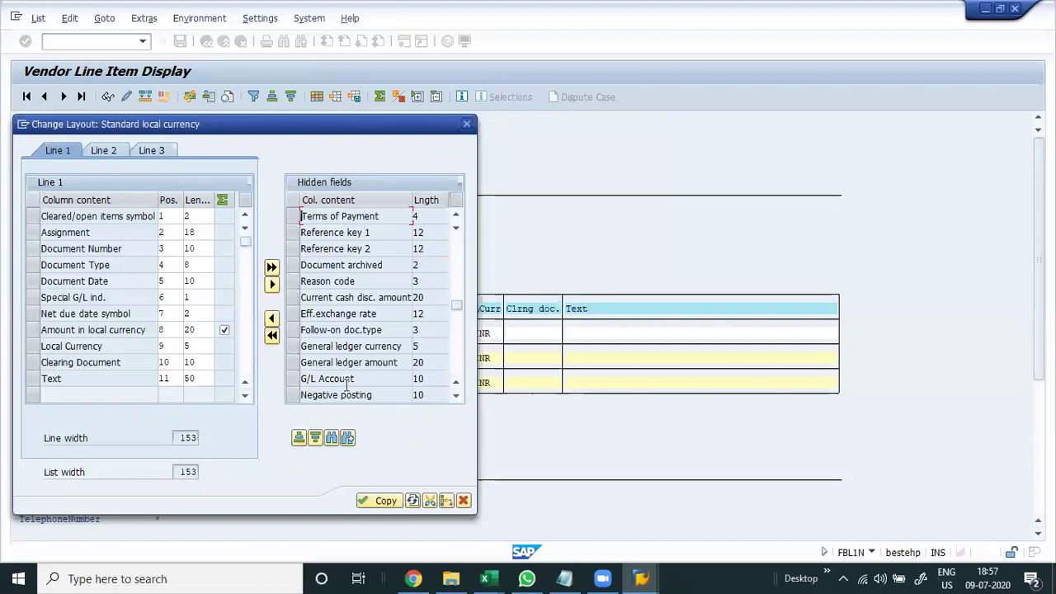
left_click(298, 298)
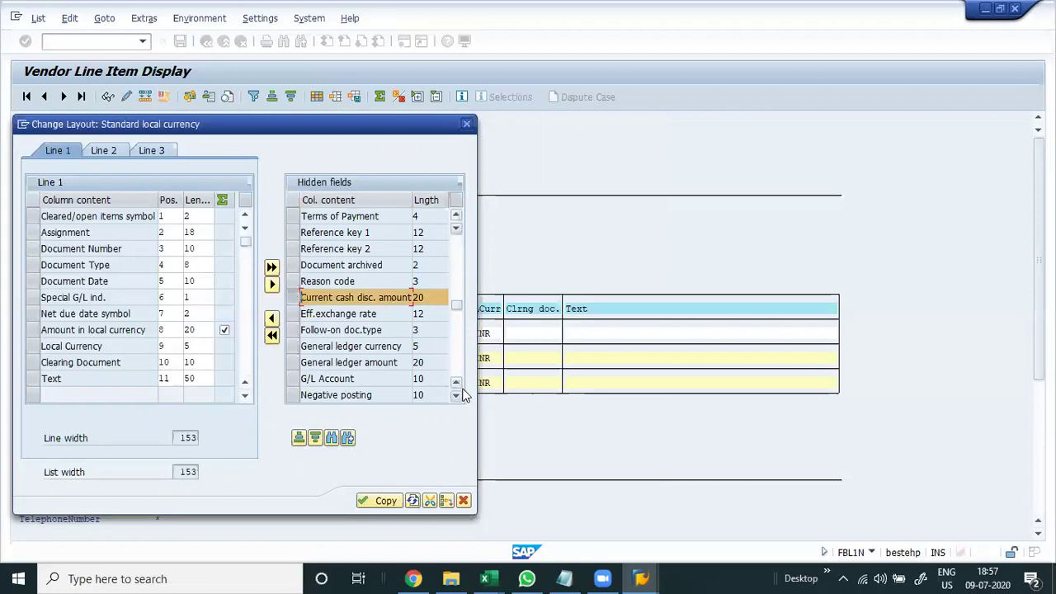
left_click(293, 217, "ctrl")
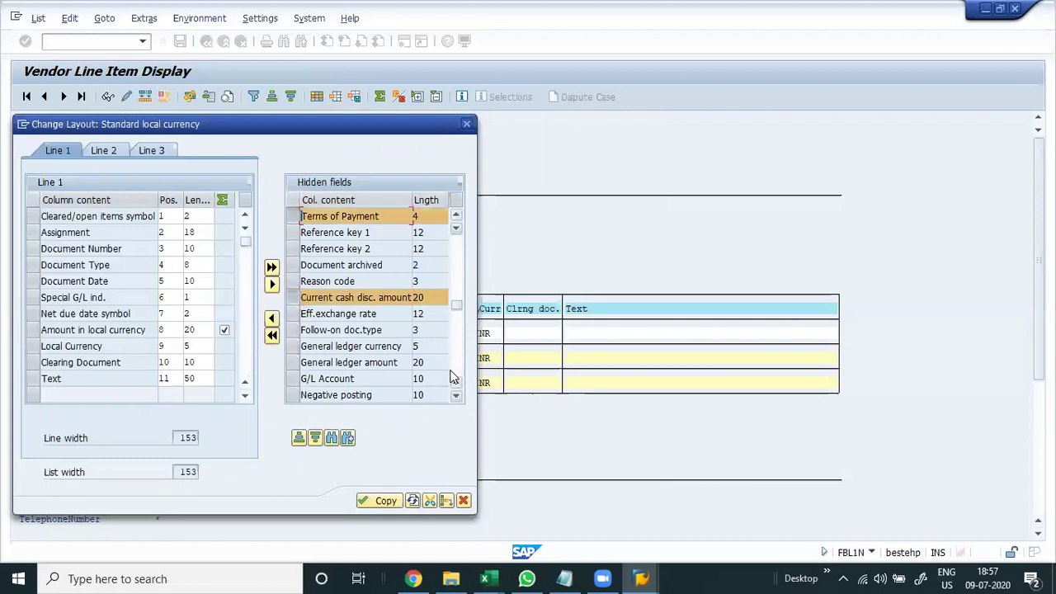
- Add the hidden fields Amt in payment currency, Cash disc.1 due and Discount 1 due date symbol to the selection
scroll(451, 373, "down", 3)
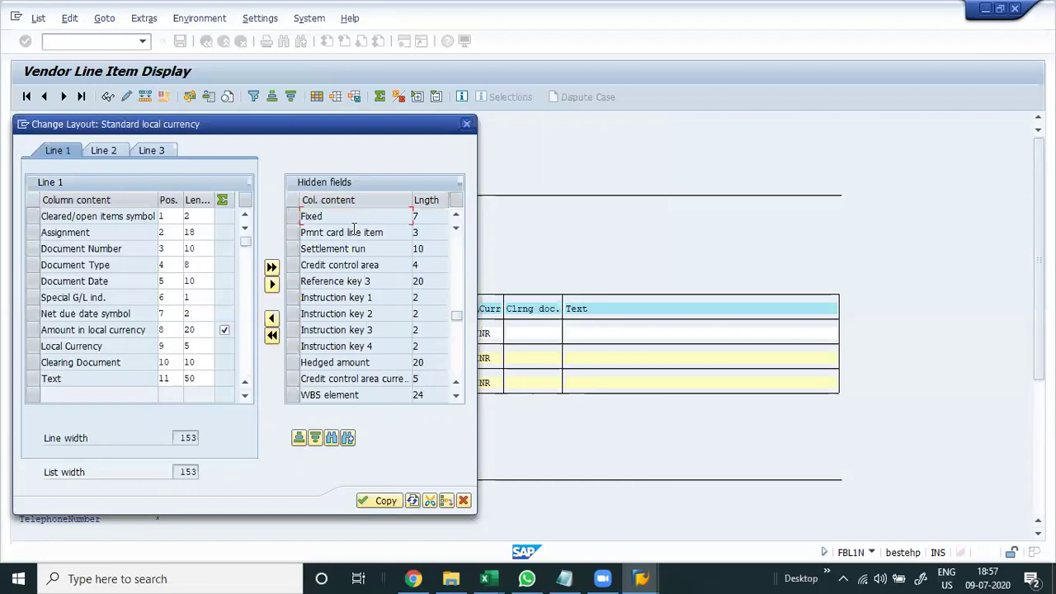
left_click(456, 364)
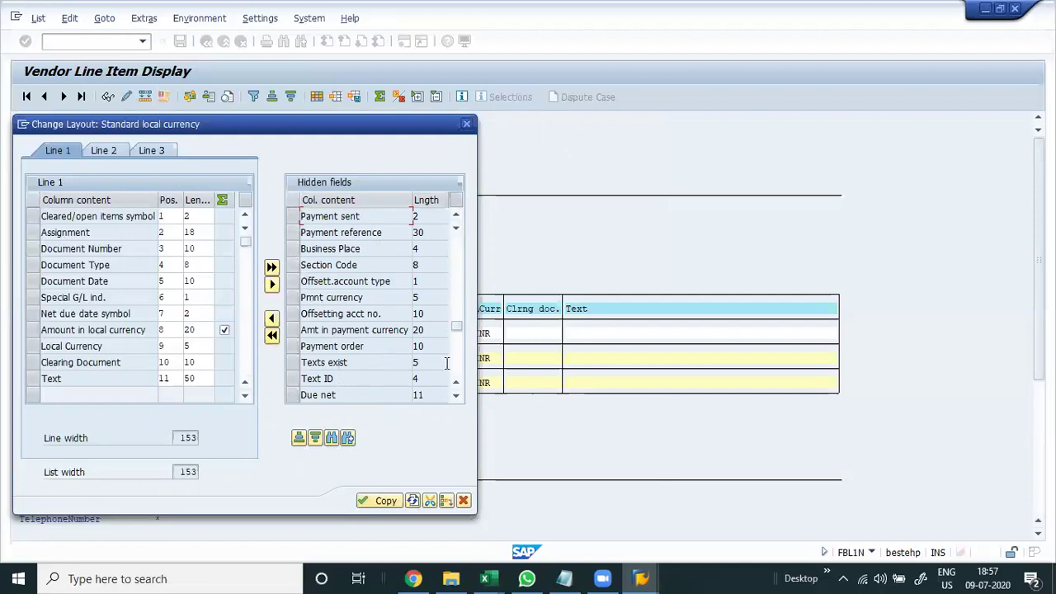
left_click(300, 332)
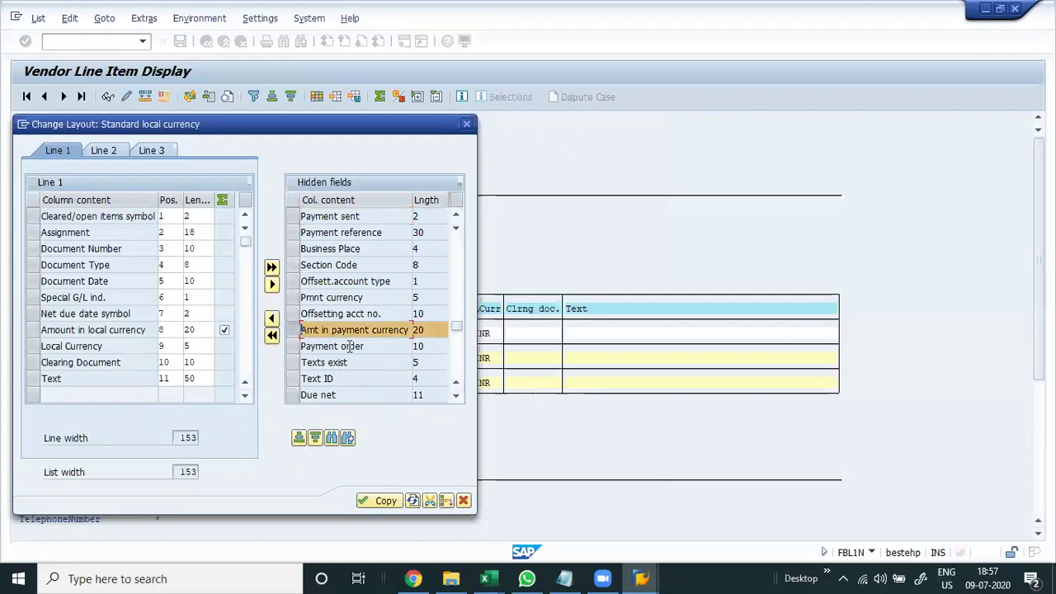
left_click(455, 367)
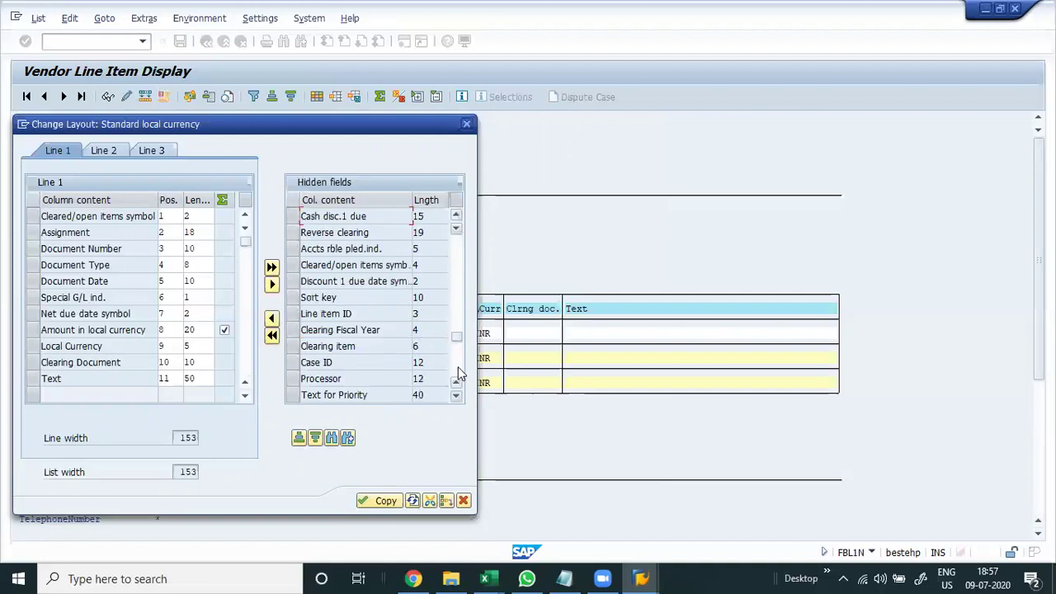
left_click(294, 215)
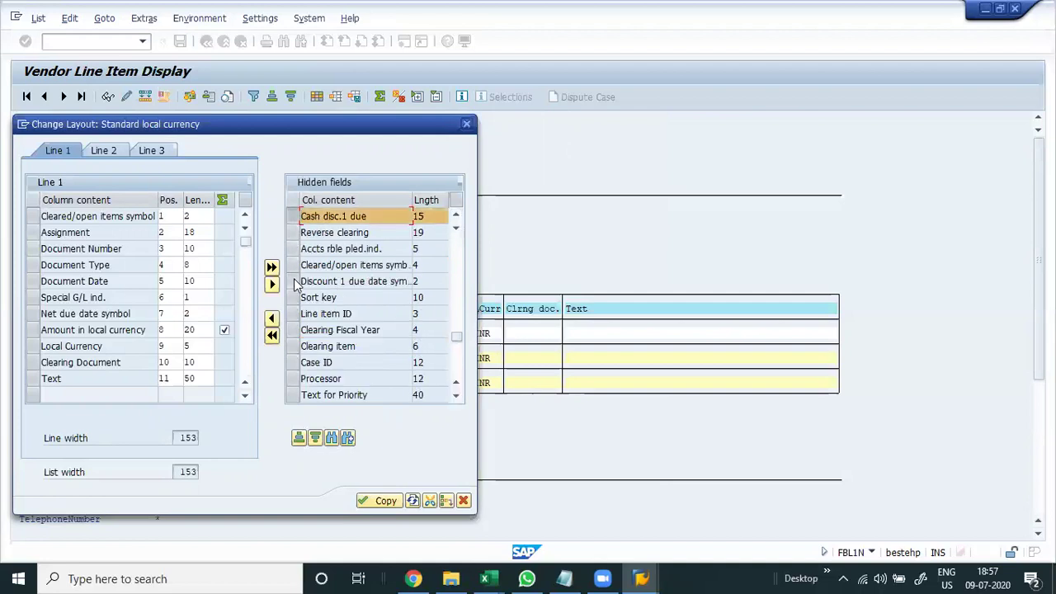
left_click(294, 281)
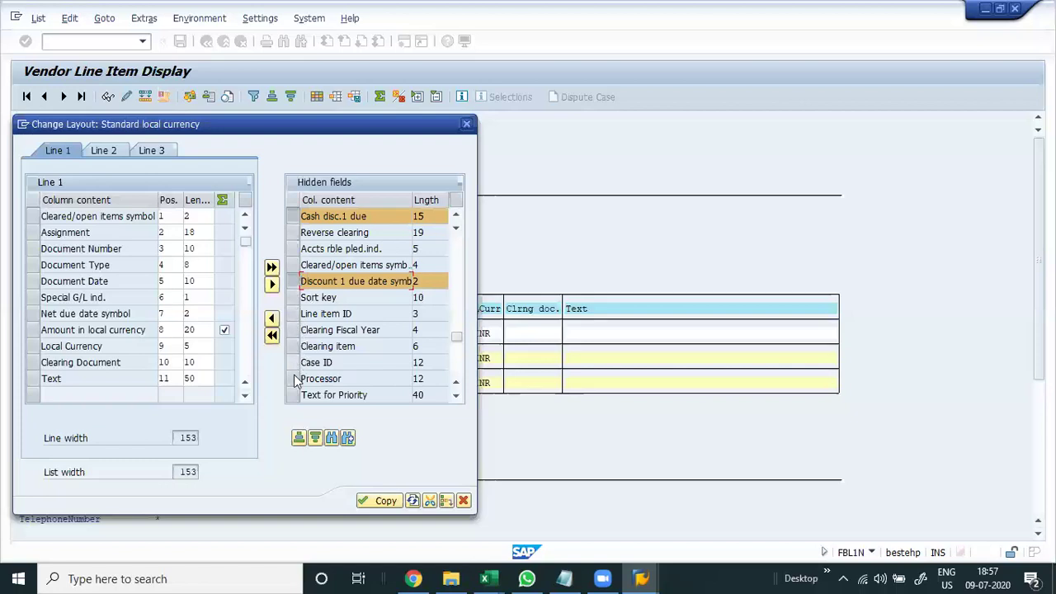
- Select the hidden field LC2 cash disc.amnt as well
left_click(457, 367)
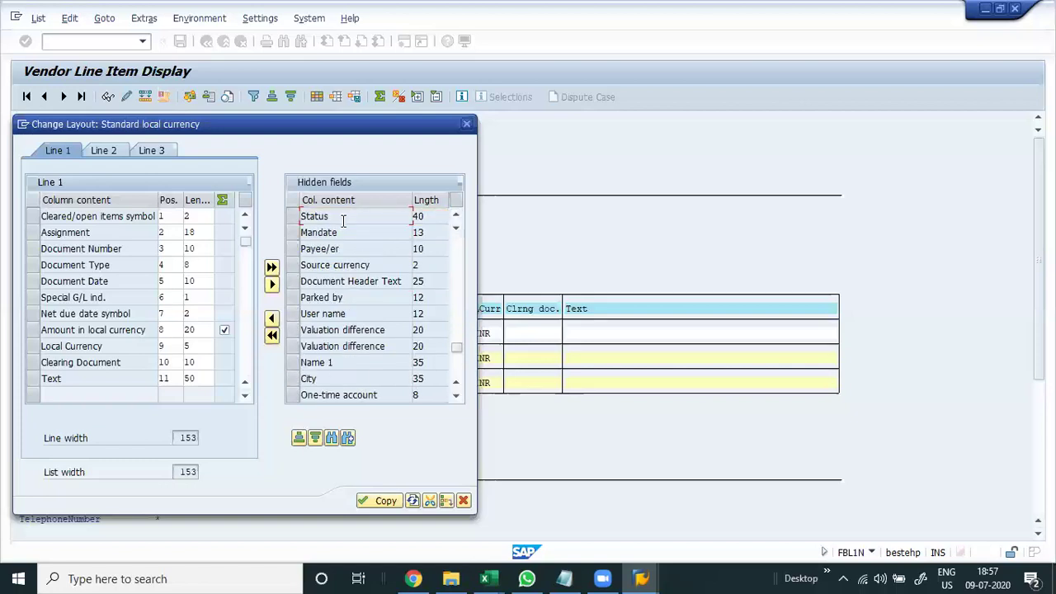
left_click(455, 370)
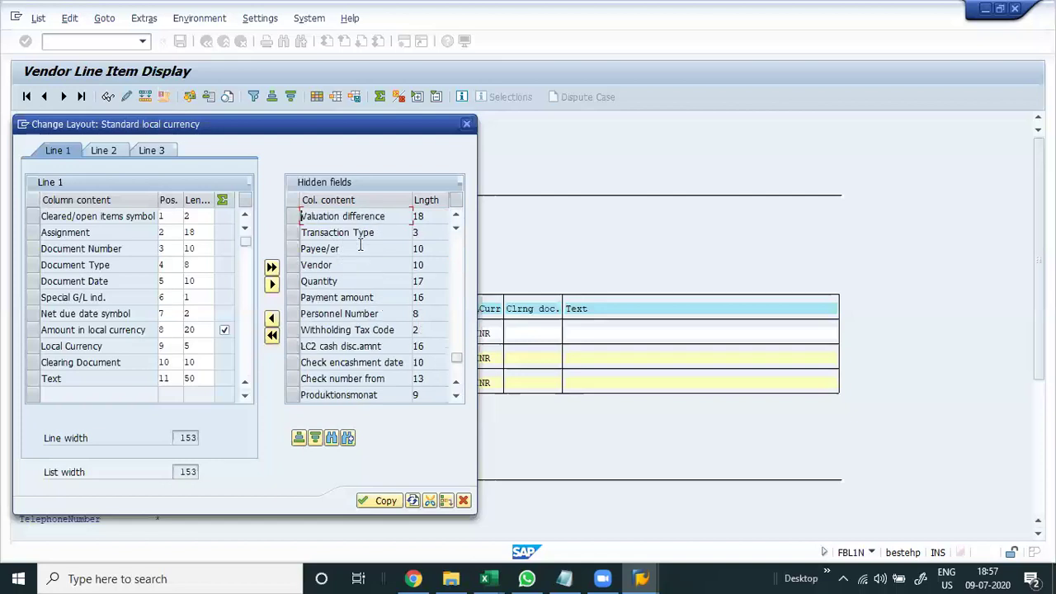
left_click(294, 345)
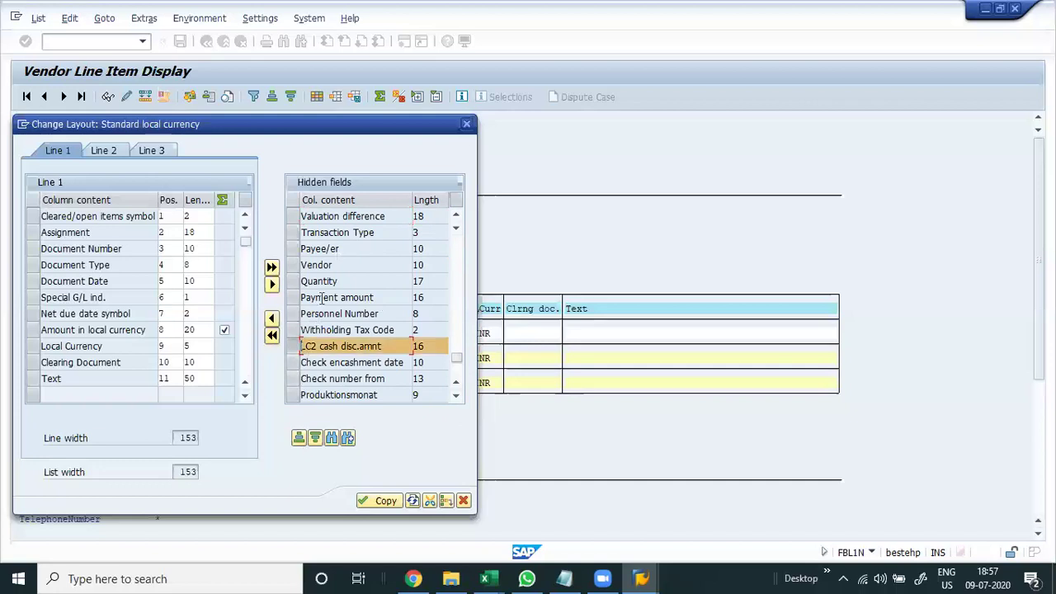
- Move the selected hidden fields into the displayed columns of Line 1, hide the Text column and apply the layout
left_click(458, 375)
left_click(272, 335)
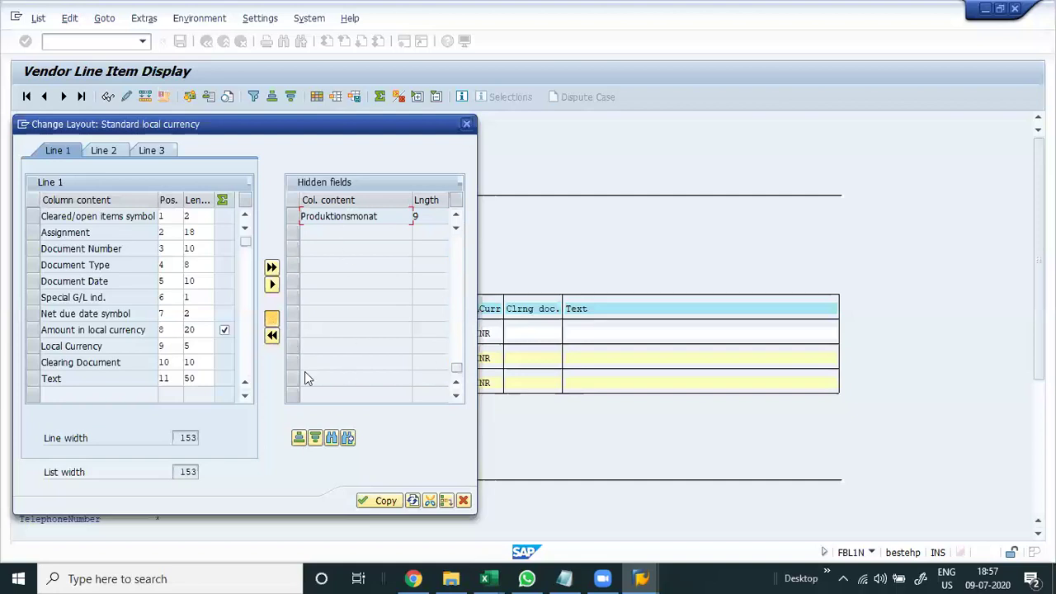
left_click(33, 378)
left_click(272, 284)
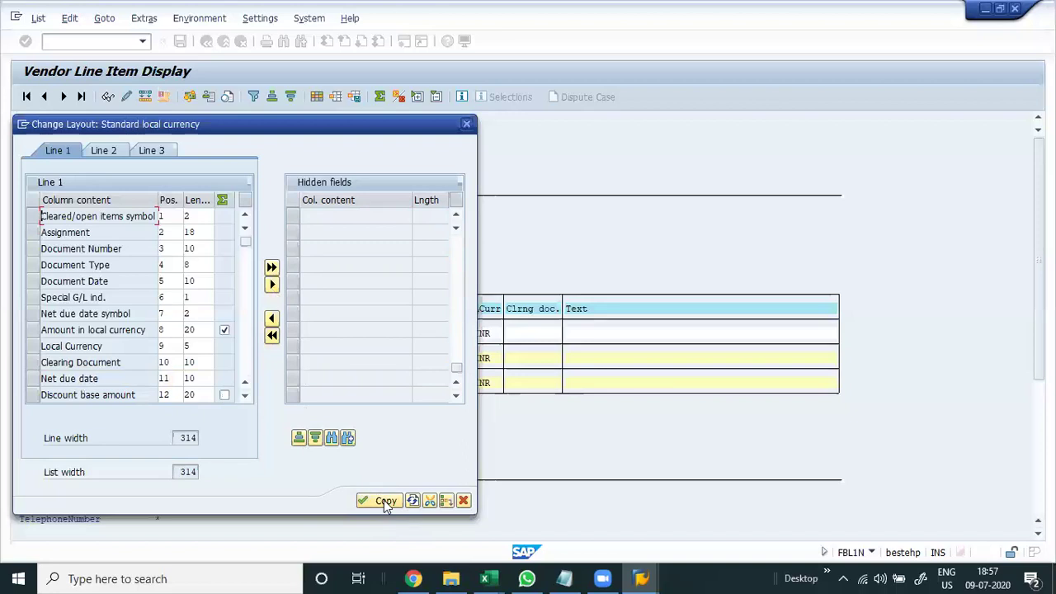
left_click(382, 500)
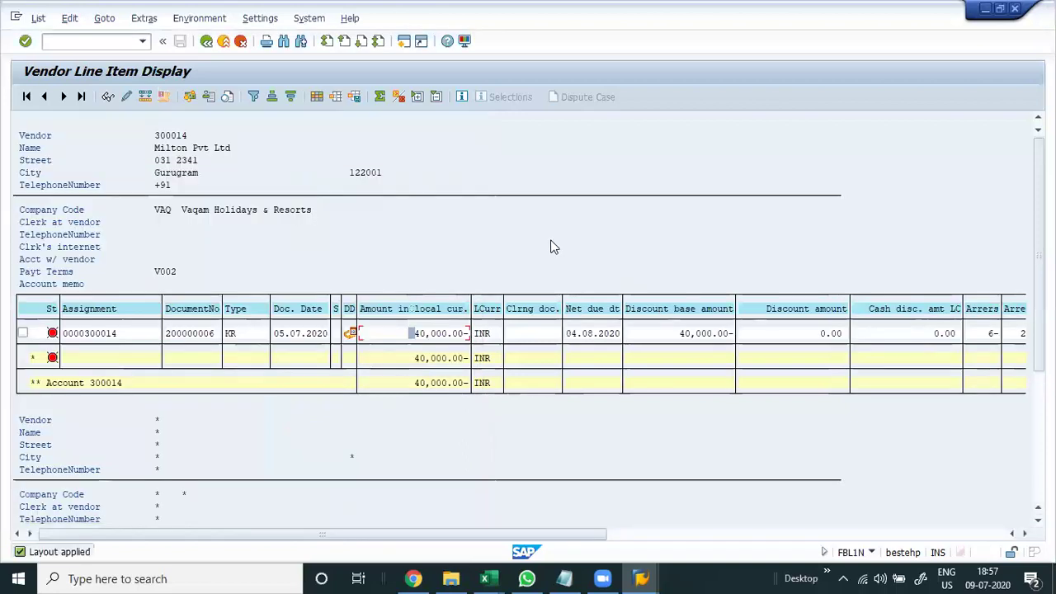
- Check the net due date and discount base amount of the vendor's open item
left_click_drag(566, 335, 623, 346)
key("ctrl+c")
left_click_drag(682, 335, 735, 334)
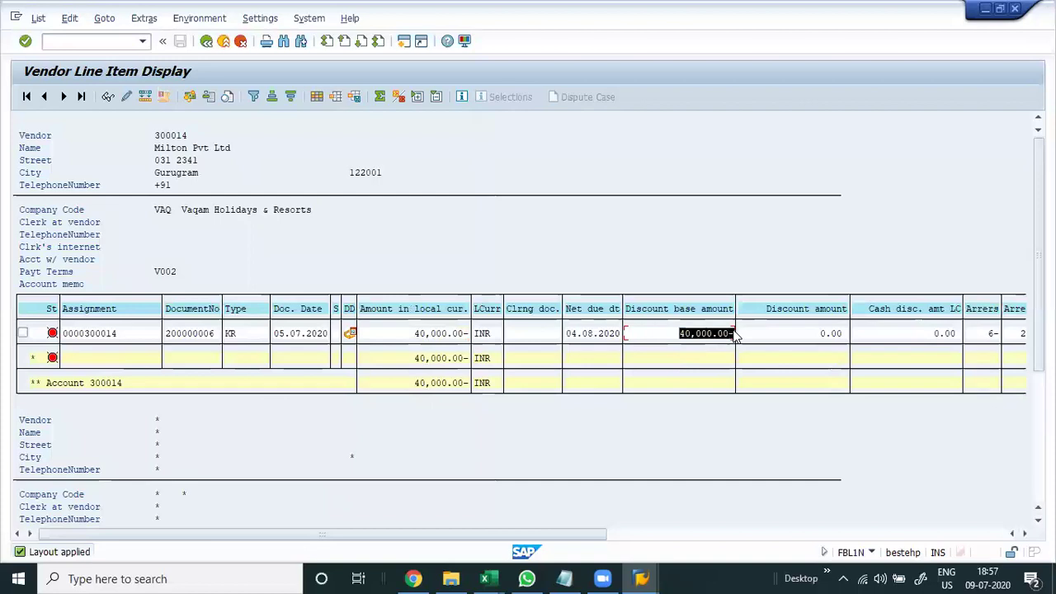
key("ctrl+c")
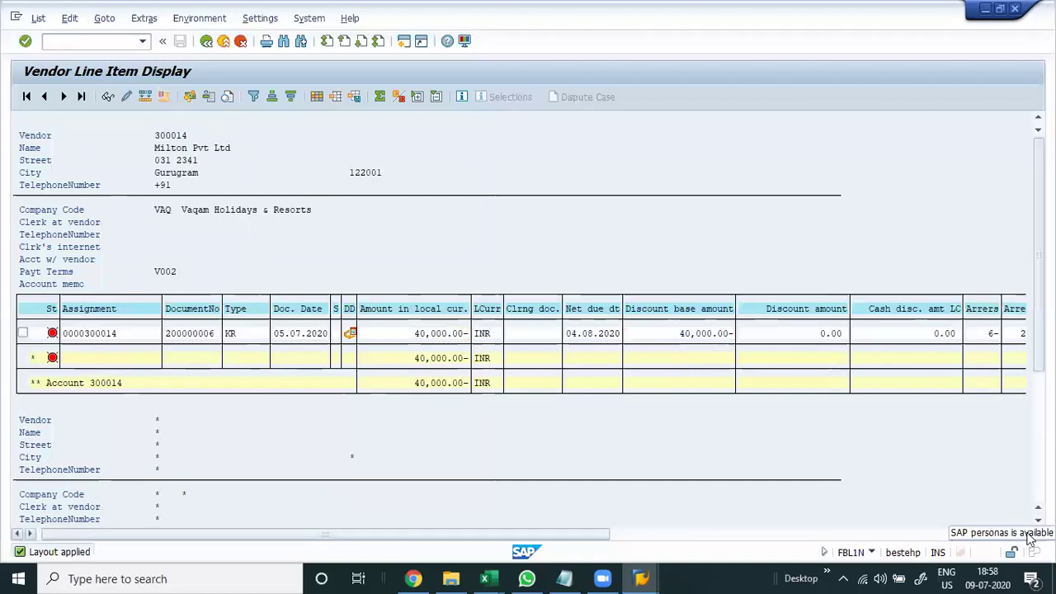
- Examine the open item's arrears for discount 1 and arrears after the net due date
left_click(1026, 534)
left_click(1026, 534)
left_click(1026, 534)
left_click(1027, 534)
left_click(1026, 534)
left_click(1027, 534)
left_click(1026, 534)
left_click(1027, 534)
left_click(1027, 534)
left_click(1026, 534)
left_click(1026, 534)
left_click(1027, 534)
left_click(1026, 534)
left_click(1026, 534)
left_click(1026, 534)
left_click(1026, 534)
left_click(1026, 534)
left_click(1027, 534)
left_click(1027, 534)
left_click(1026, 534)
left_click_drag(799, 334, 832, 337)
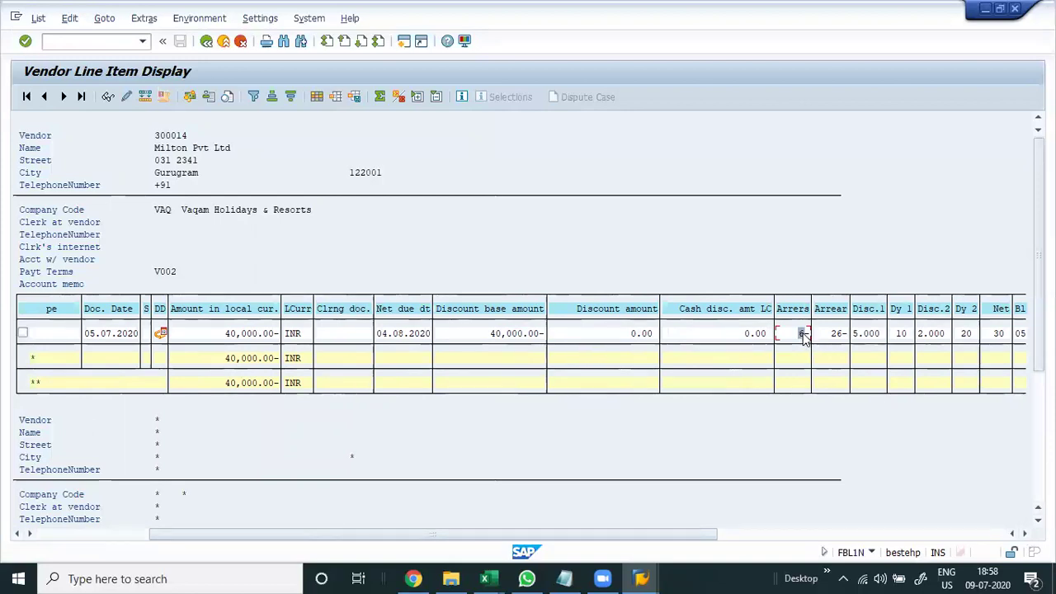
left_click(836, 337)
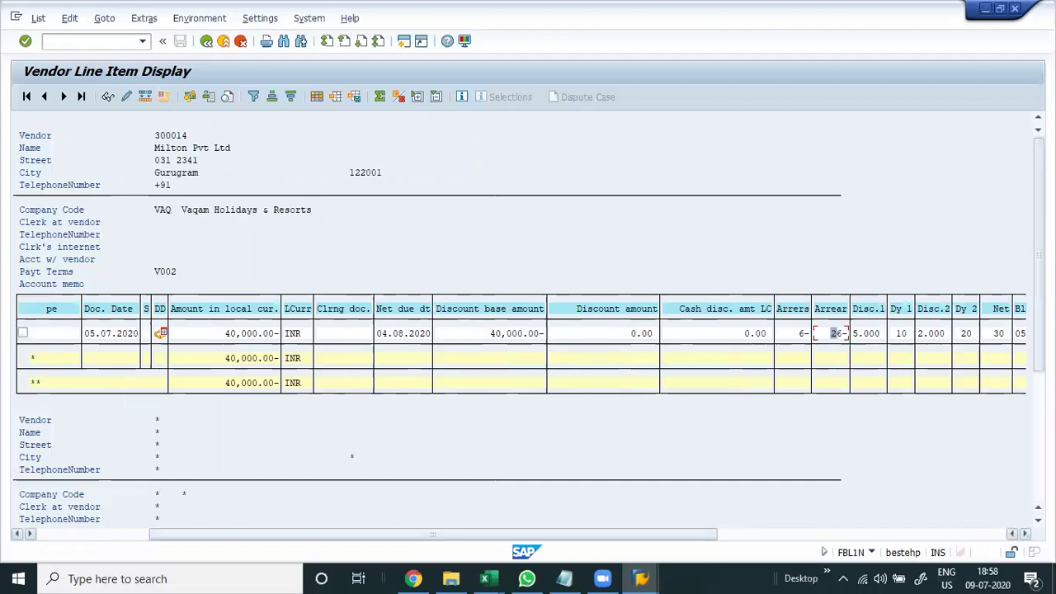
- Review the discount percentages, discount days and net days of the open item
left_click(1027, 535)
left_click(1026, 535)
left_click(1026, 535)
left_click(1026, 534)
left_click(1027, 535)
left_click(1027, 535)
left_click(1026, 535)
left_click(1026, 535)
left_click(1027, 535)
left_click(1026, 535)
left_click(1027, 535)
left_click(1026, 534)
left_click(1027, 535)
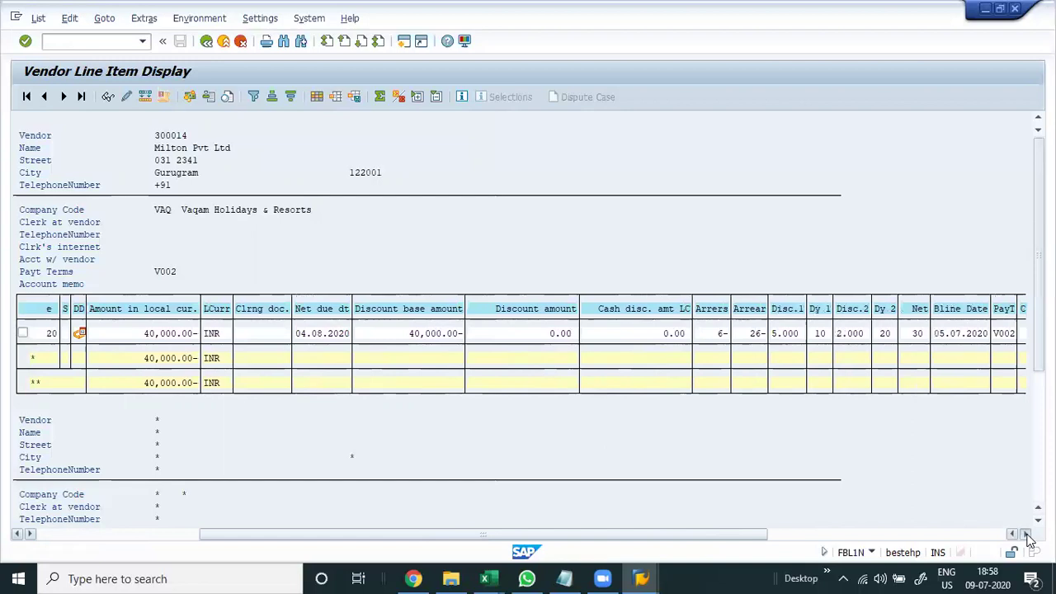
left_click(761, 335)
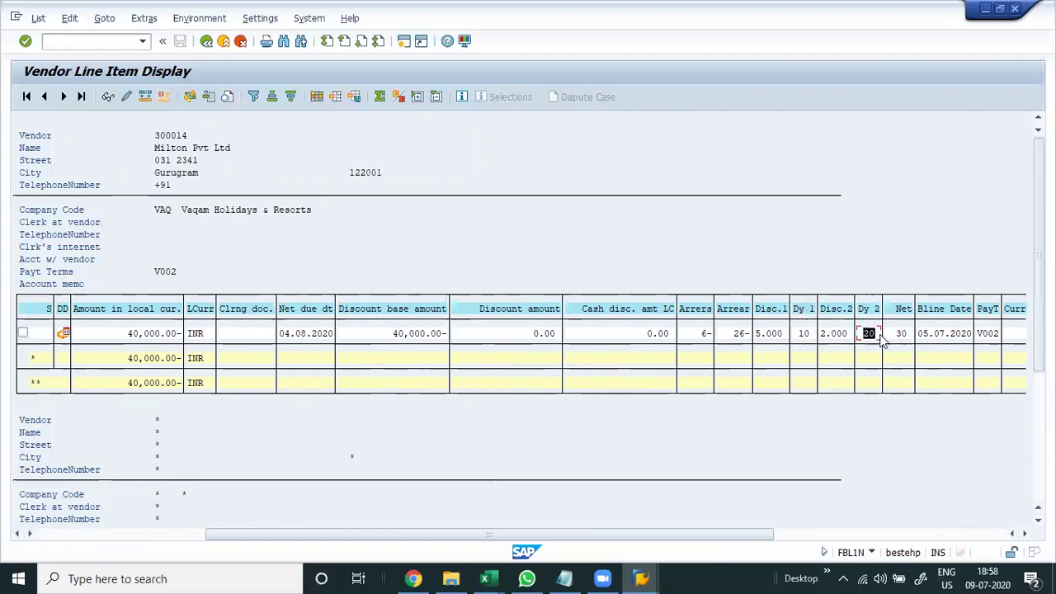
- Check the baseline date, payment terms and current cash discount amount of the open item
left_click(1025, 535)
left_click(1024, 535)
left_click(1025, 534)
left_click(1025, 535)
left_click(1025, 535)
left_click(1025, 534)
left_click(1025, 535)
left_click(1025, 535)
left_click(1025, 535)
left_click(1025, 534)
left_click(1025, 534)
left_click(1025, 534)
left_click(1025, 534)
left_click(1025, 535)
left_click(1025, 534)
left_click(1025, 535)
left_click(1025, 535)
left_click(1025, 534)
left_click(1025, 535)
left_click(1024, 534)
left_click(1025, 535)
left_click(1025, 534)
left_click(1025, 535)
left_click(1025, 535)
left_click(1025, 535)
left_click(1025, 534)
left_click(1025, 535)
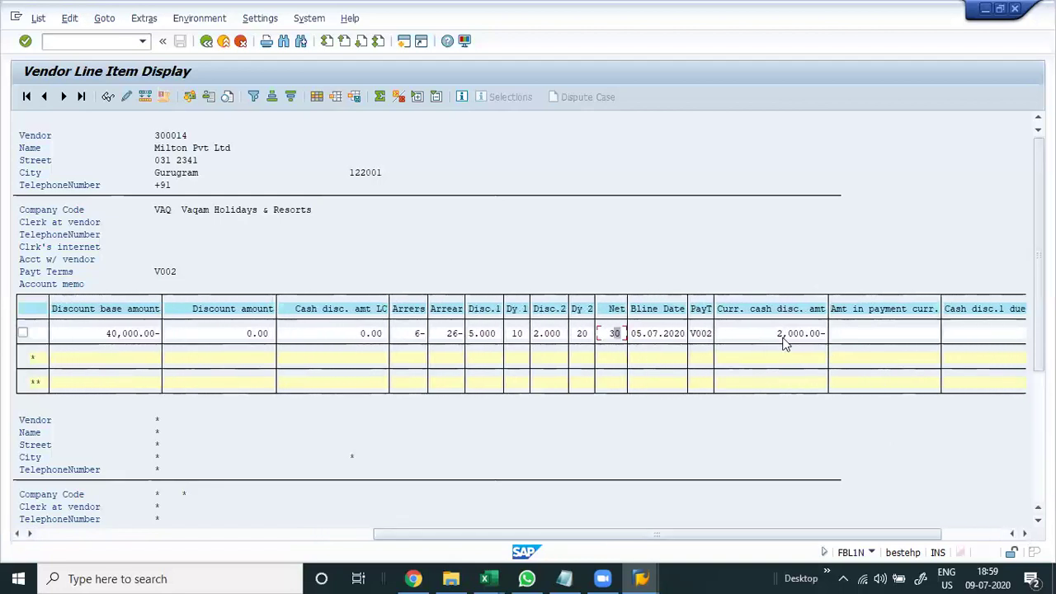
- Examine the current cash discount amount and the remaining columns through the end of the vendor's open item
left_click_drag(776, 335, 829, 348)
left_click(828, 348)
left_click(1025, 534)
left_click(1025, 535)
left_click(1025, 535)
left_click(1025, 535)
left_click(1025, 535)
left_click(1025, 535)
left_click(1025, 534)
left_click(1025, 535)
left_click(1025, 534)
left_click(1025, 534)
left_click(1025, 535)
left_click(1025, 534)
left_click(1025, 534)
left_click(1024, 534)
left_click(1025, 535)
left_click(1025, 535)
left_click(1024, 534)
left_click(1025, 535)
left_click(1026, 534)
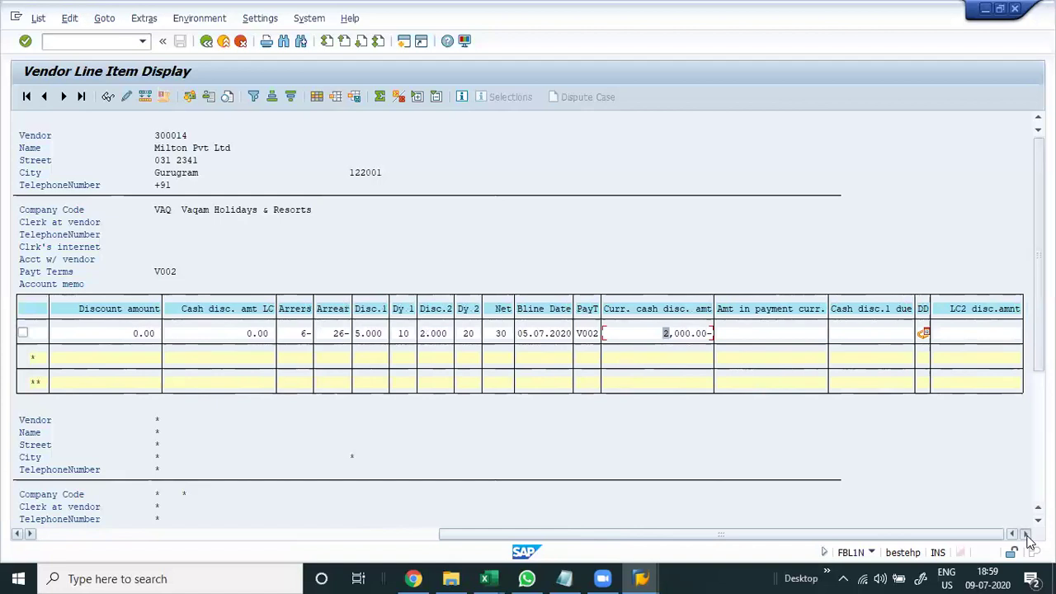
left_click_drag(850, 535, 258, 512)
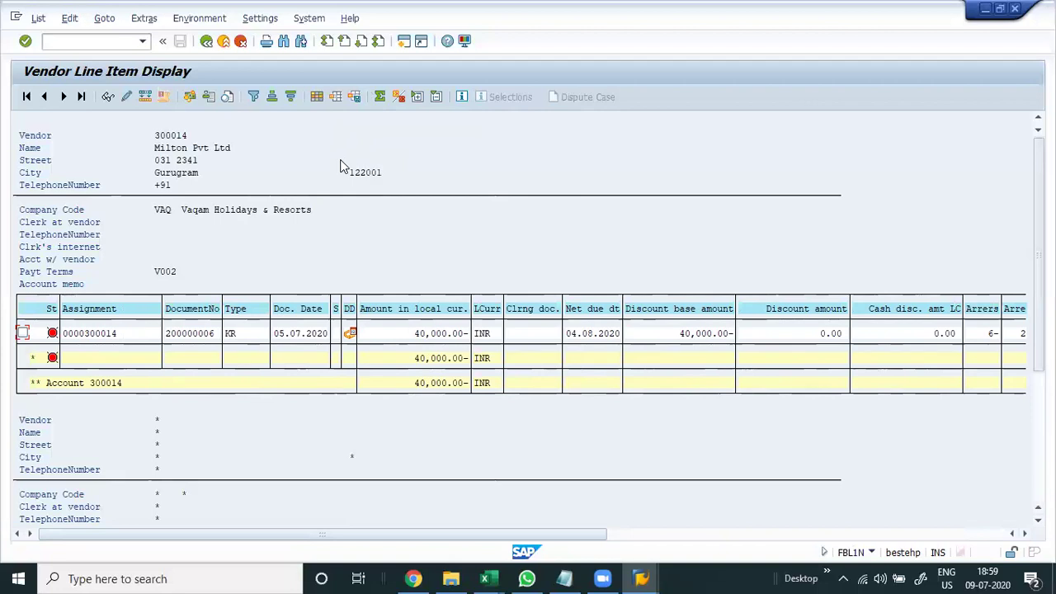
- Save the line item layout as /ASAP with the description "ASAP Cash Dscount Format" and apply it to the list
left_click(355, 97)
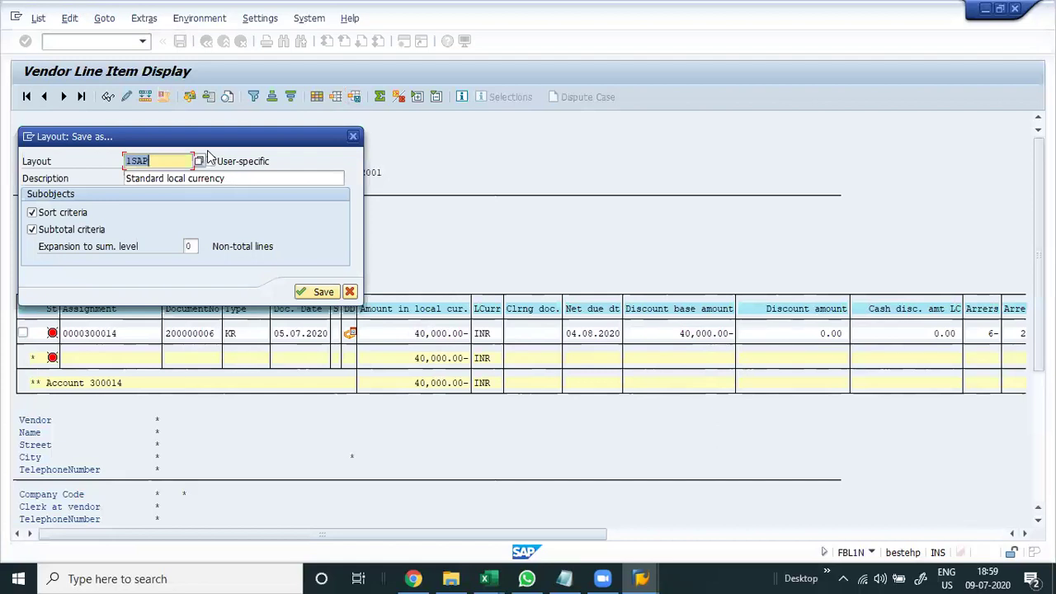
type("/ASAP")
key("Tab")
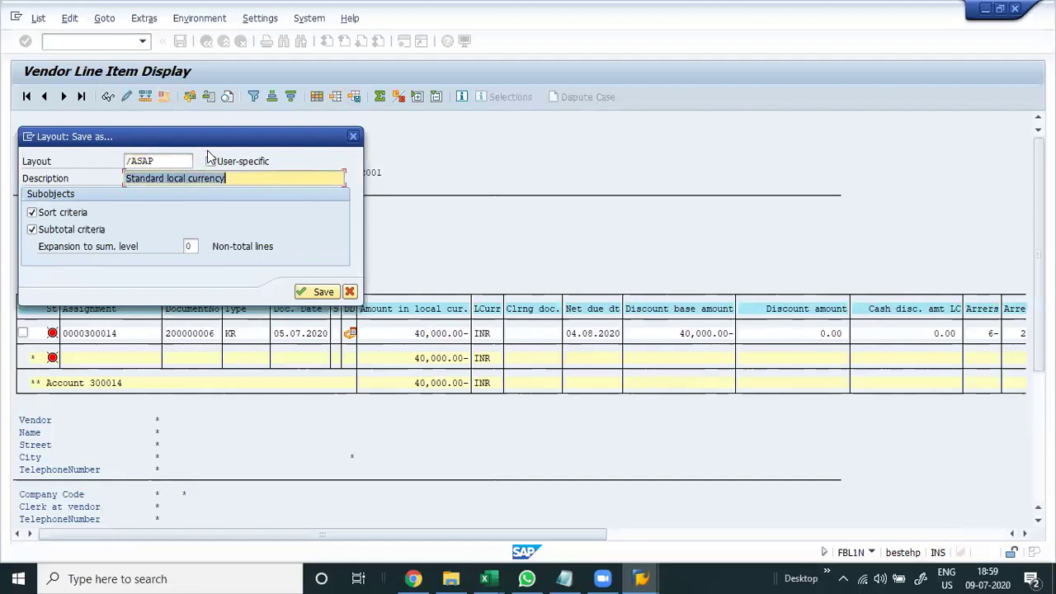
type("ASAP Cash Dscount Format")
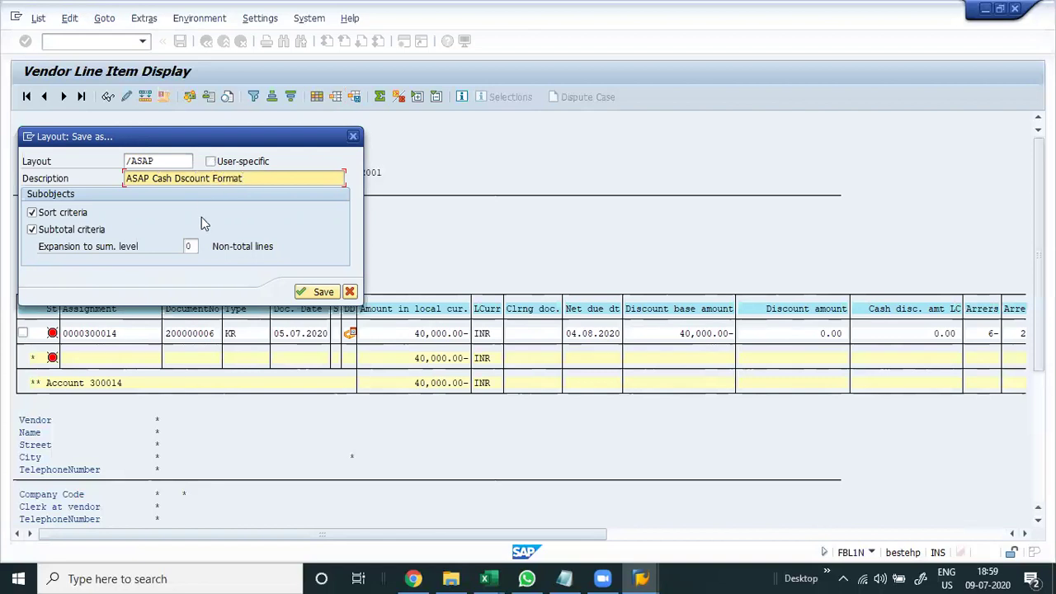
left_click(312, 291)
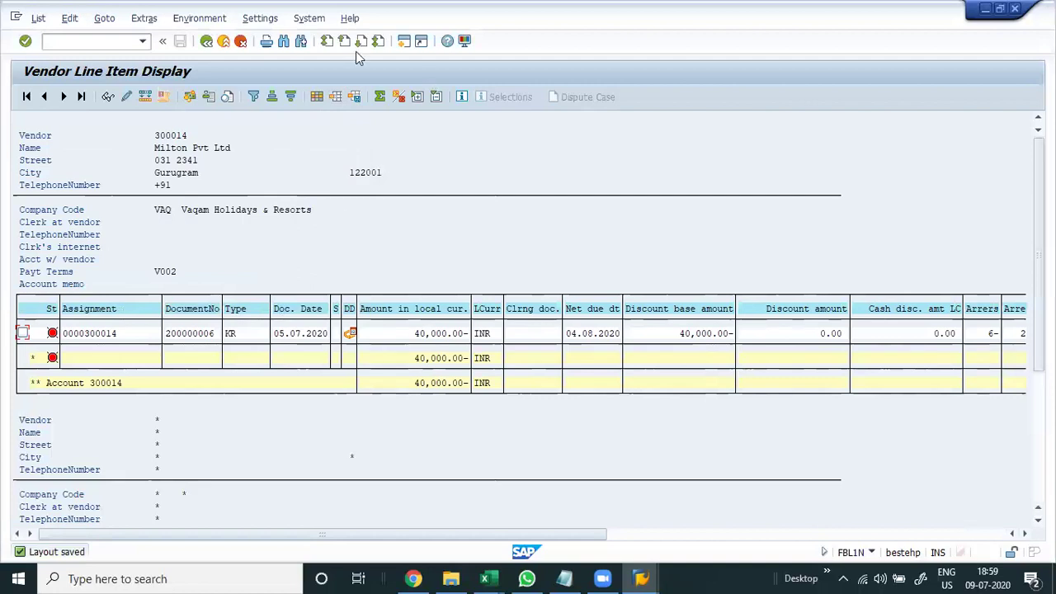
left_click(335, 97)
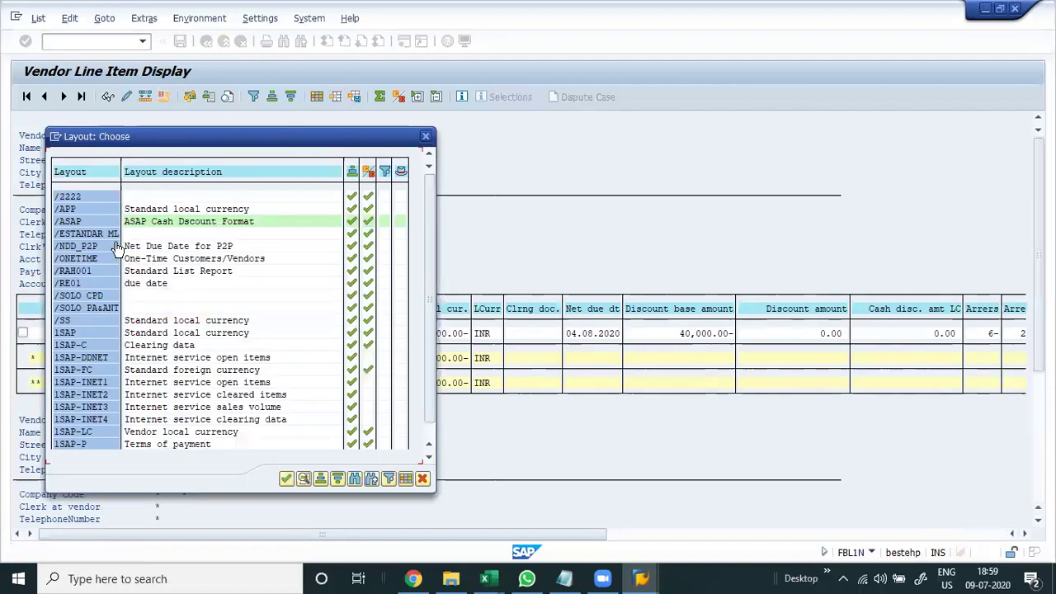
double_click(161, 223)
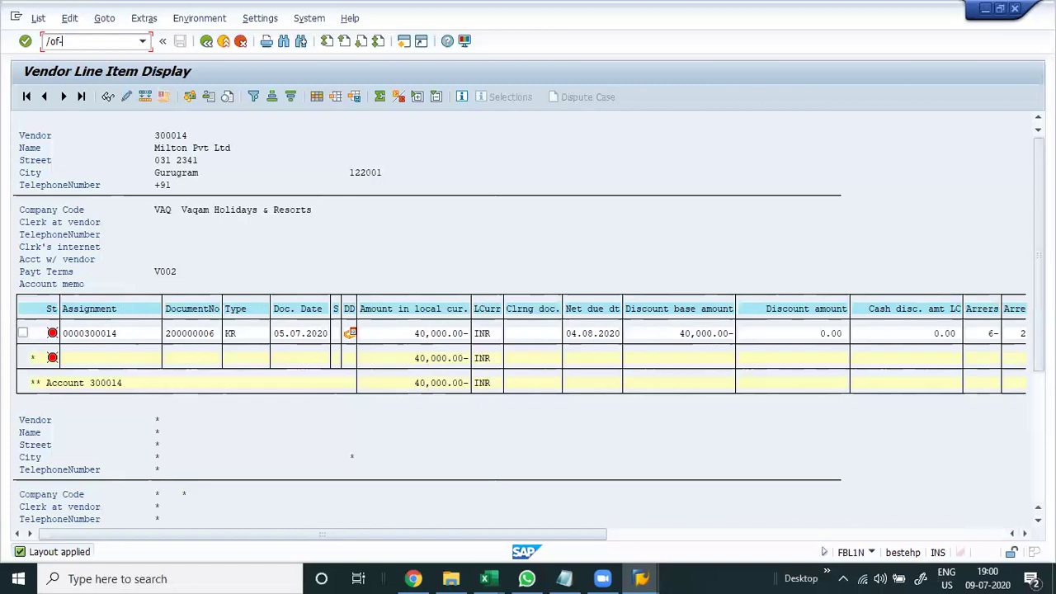
- Try to open transaction F-53 in a new session
type("-53")
key("Return")
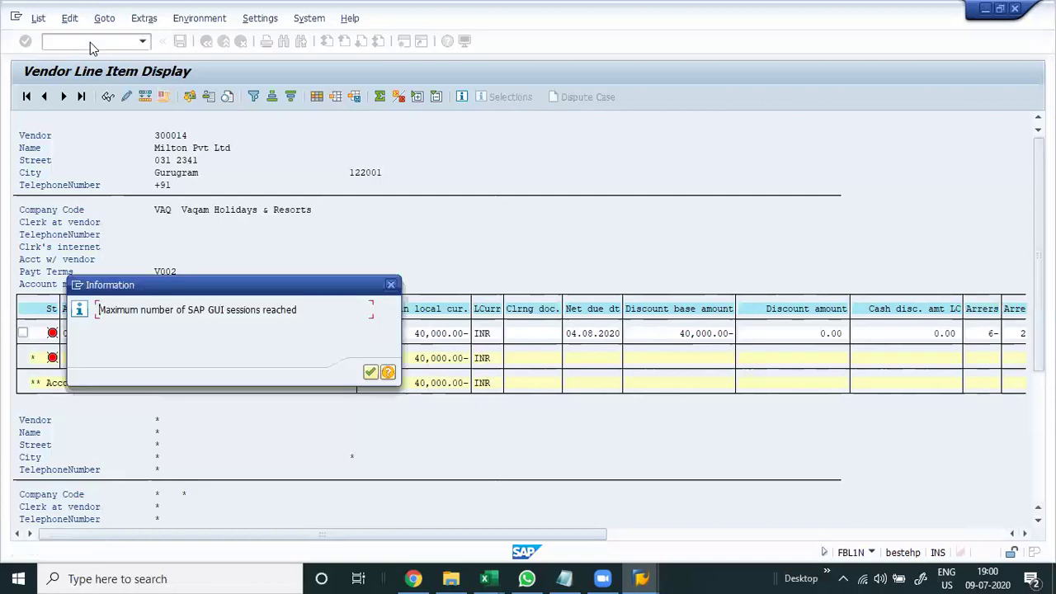
key("Return")
- Switch to another open vendor line item session and start transaction F-53 there
mouse_move(641, 579)
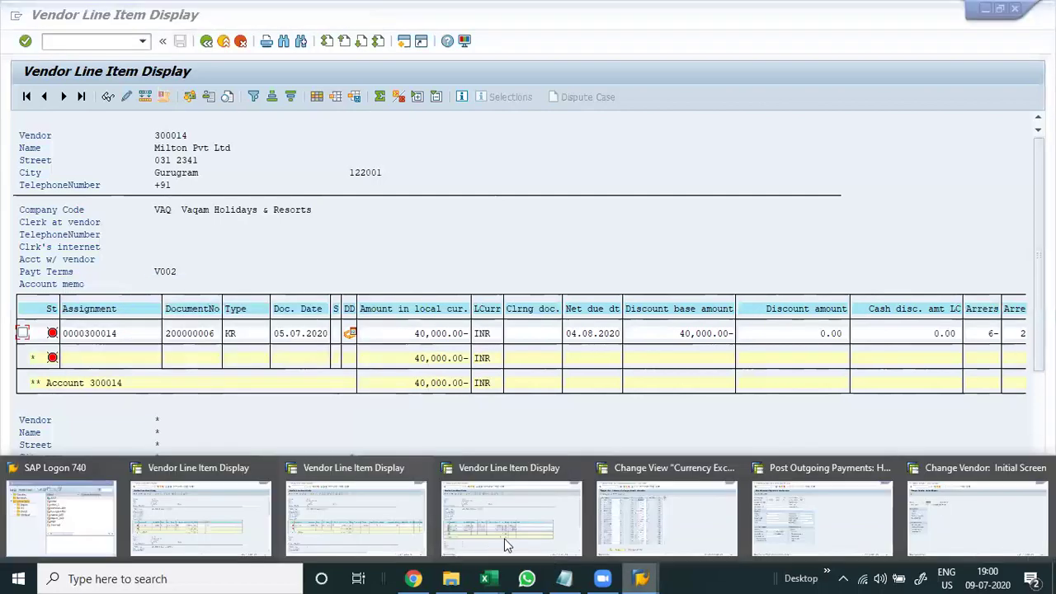
left_click(212, 531)
left_click(80, 37)
type("/nf")
type("53")
key("Return")
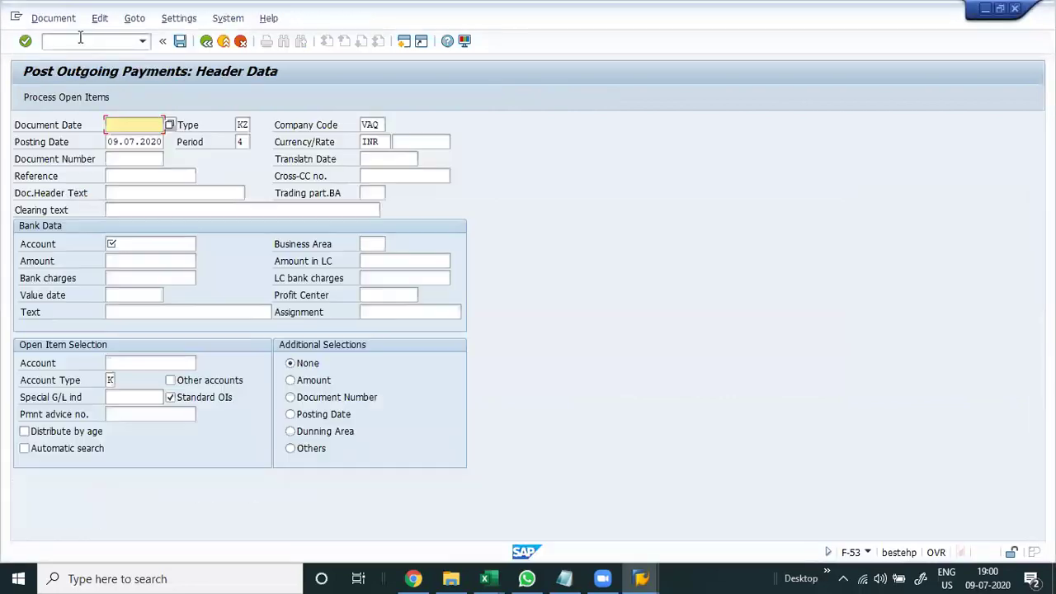
- Enter document date 09072020 and bank account 2001 for the outgoing payment
key("Down")
key("Down")
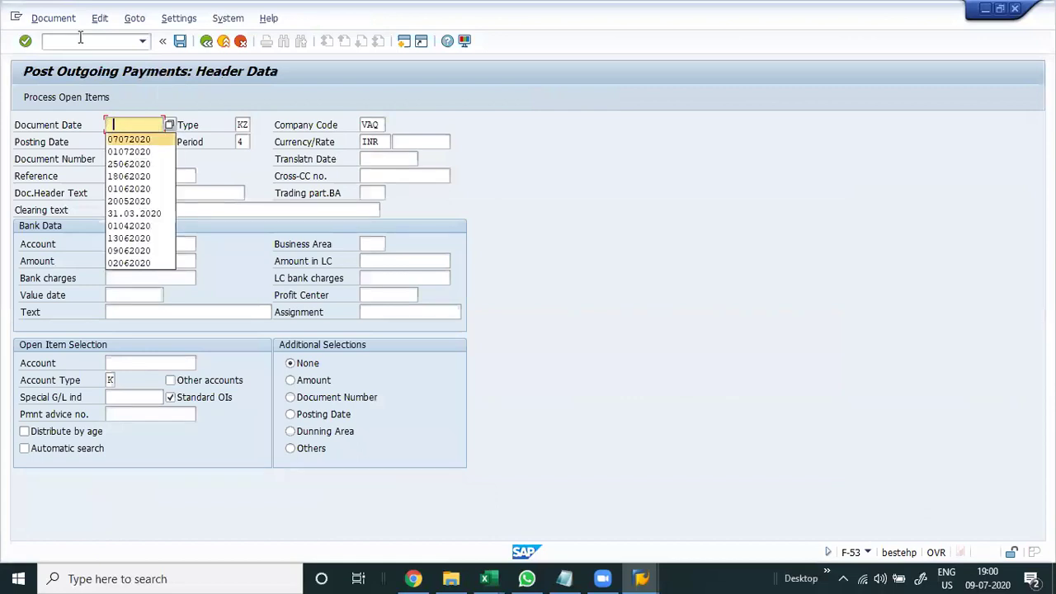
type("09072020")
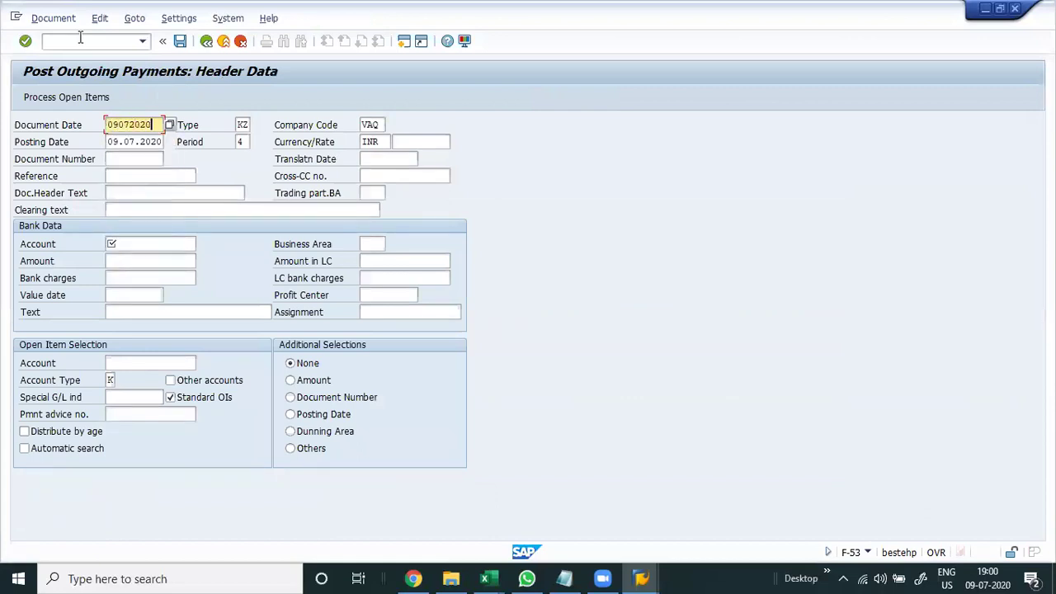
key("Tab")
key("Tab")
key("Tab")
key("Tab")
key("Tab")
key("Tab")
key("Down")
key("Down")
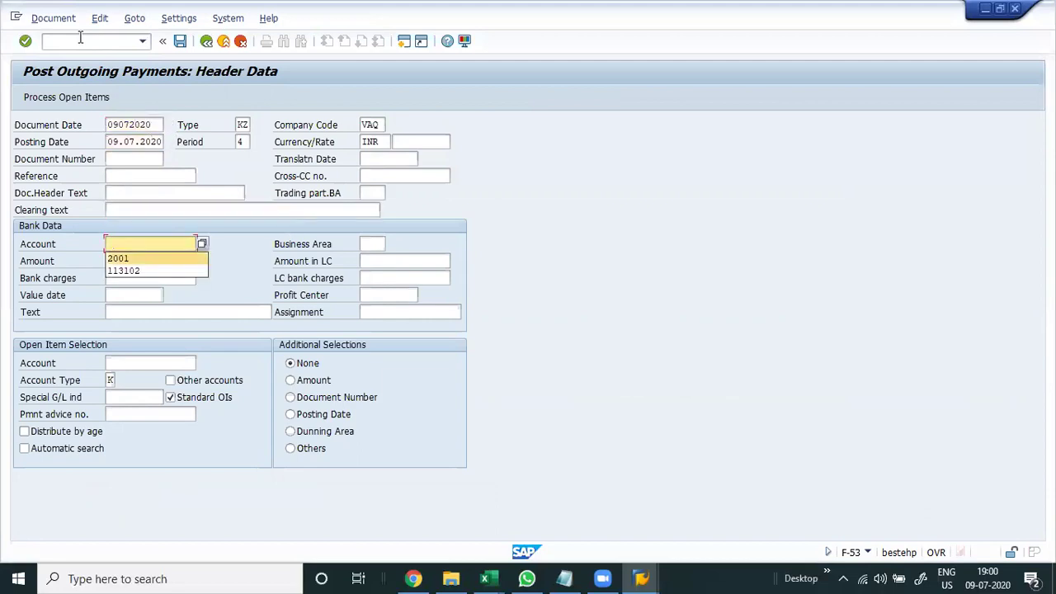
key("Return")
key("Tab")
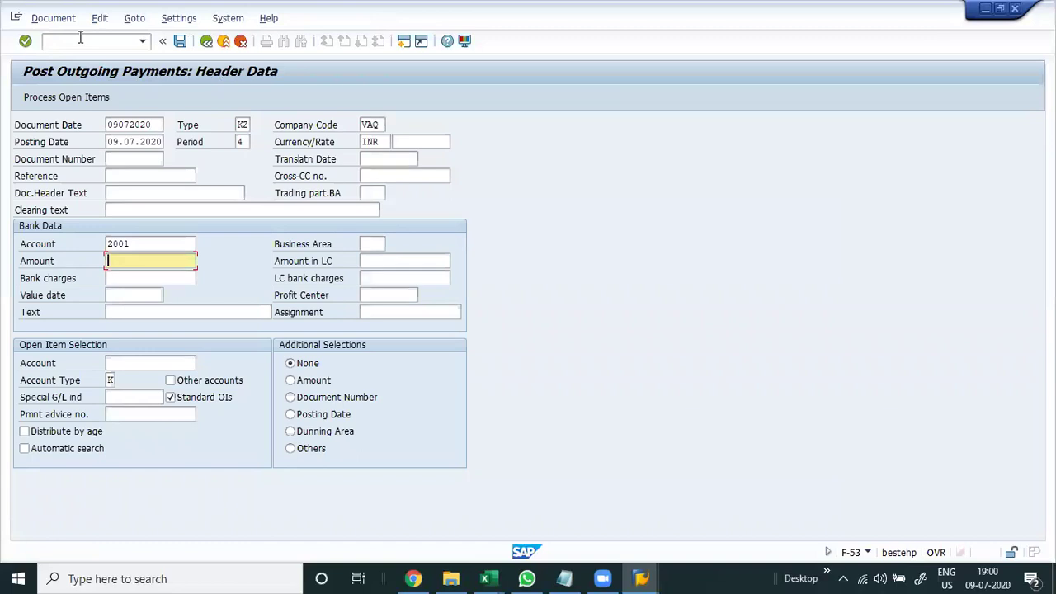
- Enter a bank amount of 1, select vendor Milton Pvt Ltd, and process the vendor's open items
type("1")
key("Tab")
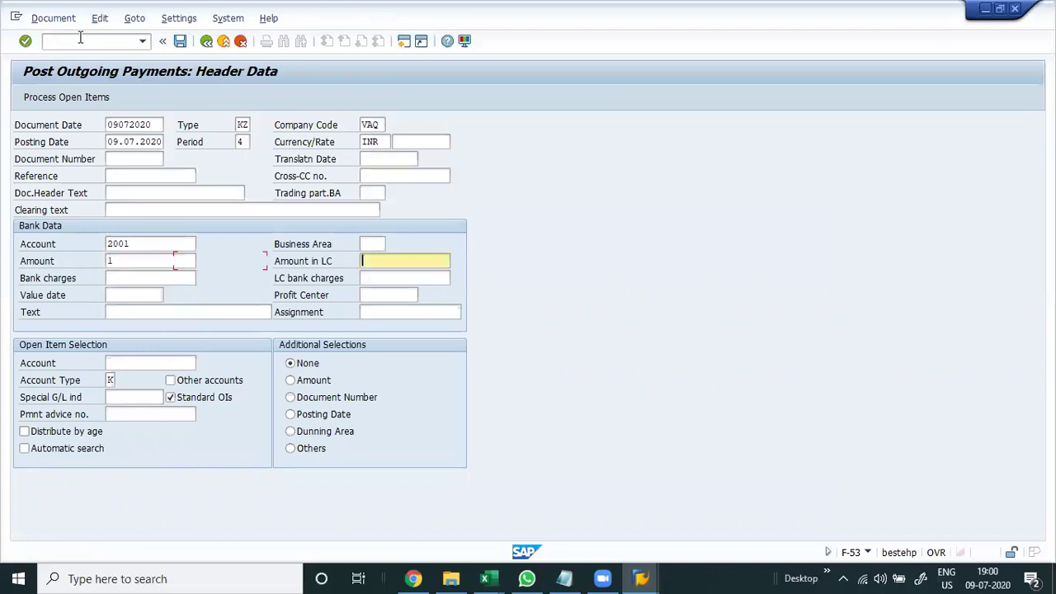
key("Tab")
key("Tab")
key("Tab")
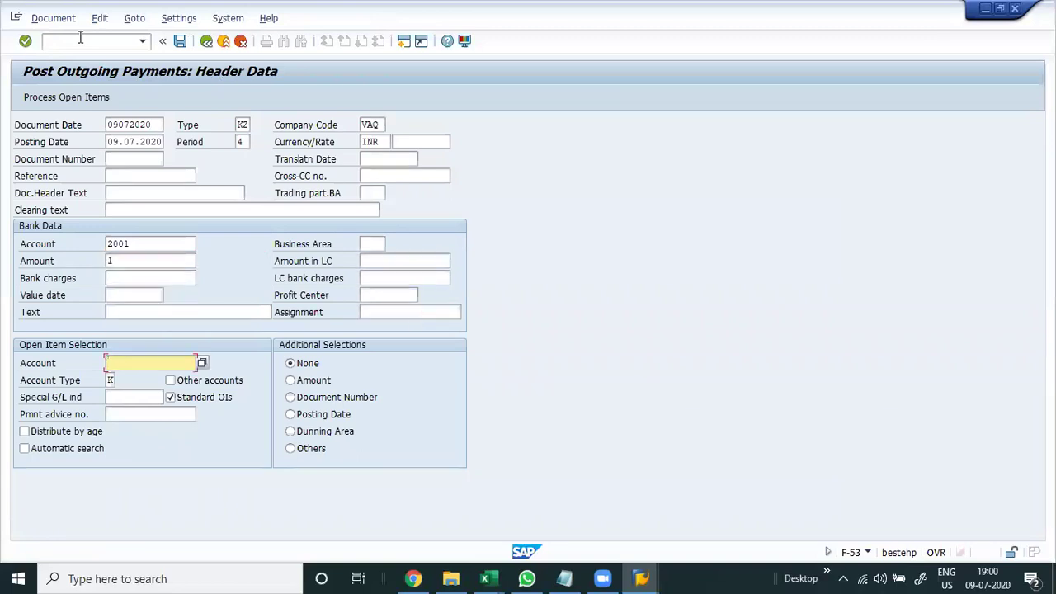
key("Down")
key("Down")
key("Return")
key("shift+F4")
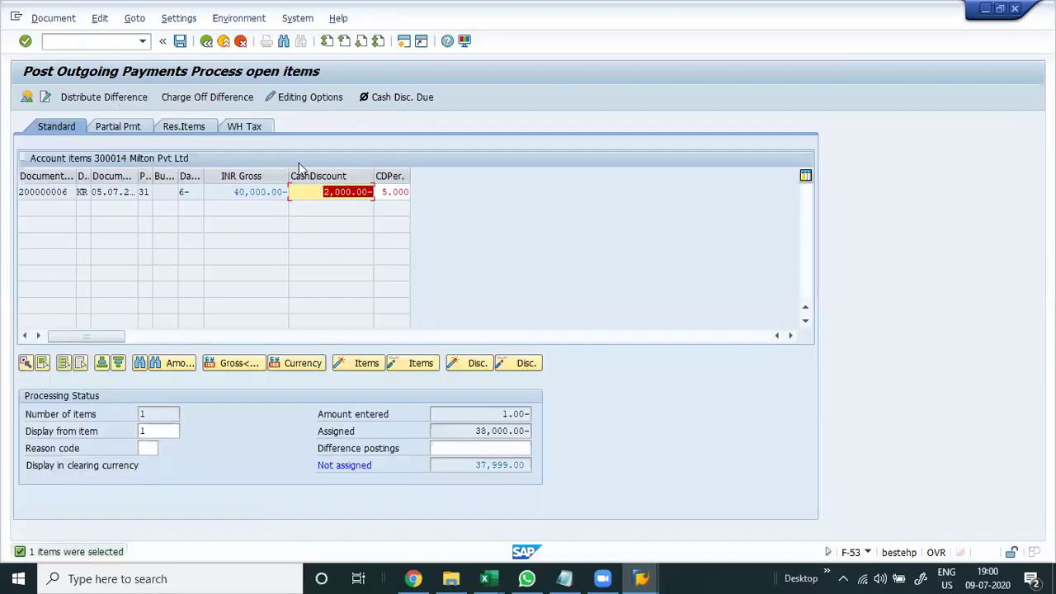
- Check the item's cash discount and set the amount of the bank account line to 38000 from the payment overview
left_click(374, 192)
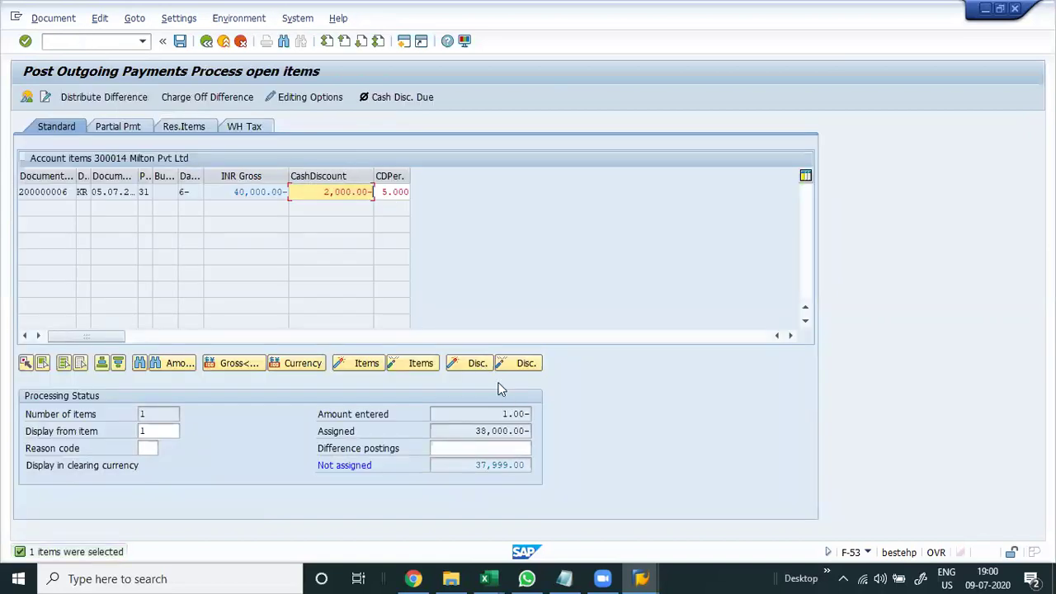
left_click_drag(494, 416, 533, 416)
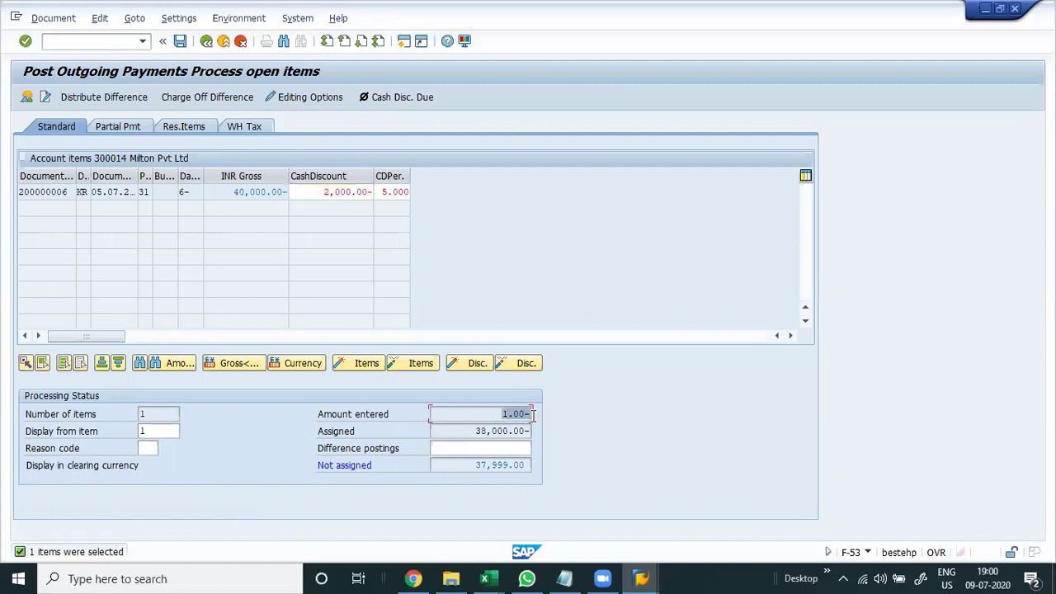
left_click(26, 98)
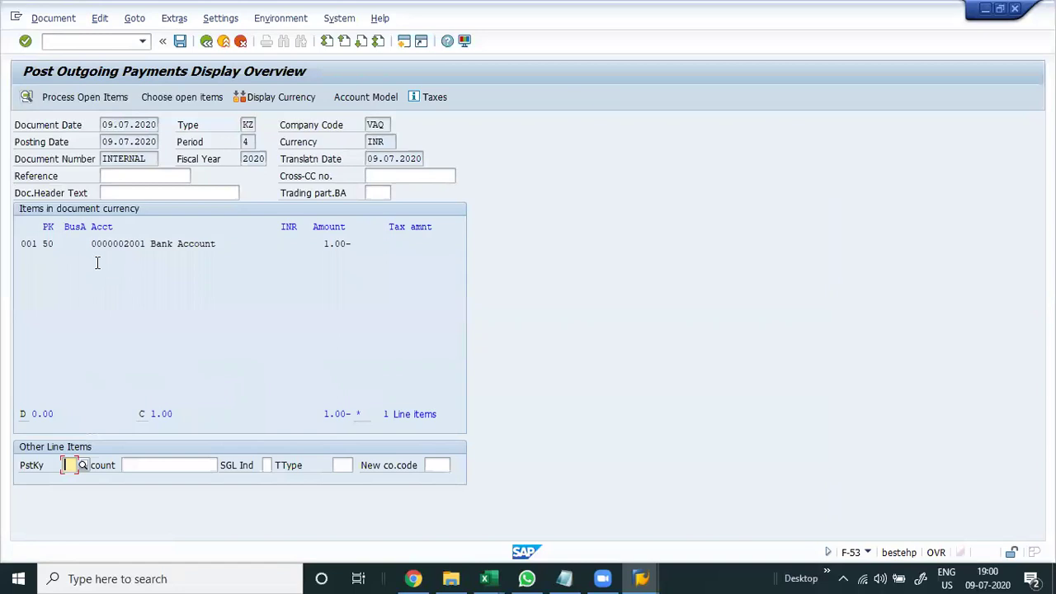
left_click(153, 240)
double_click(162, 244)
type("4")
key("Return")
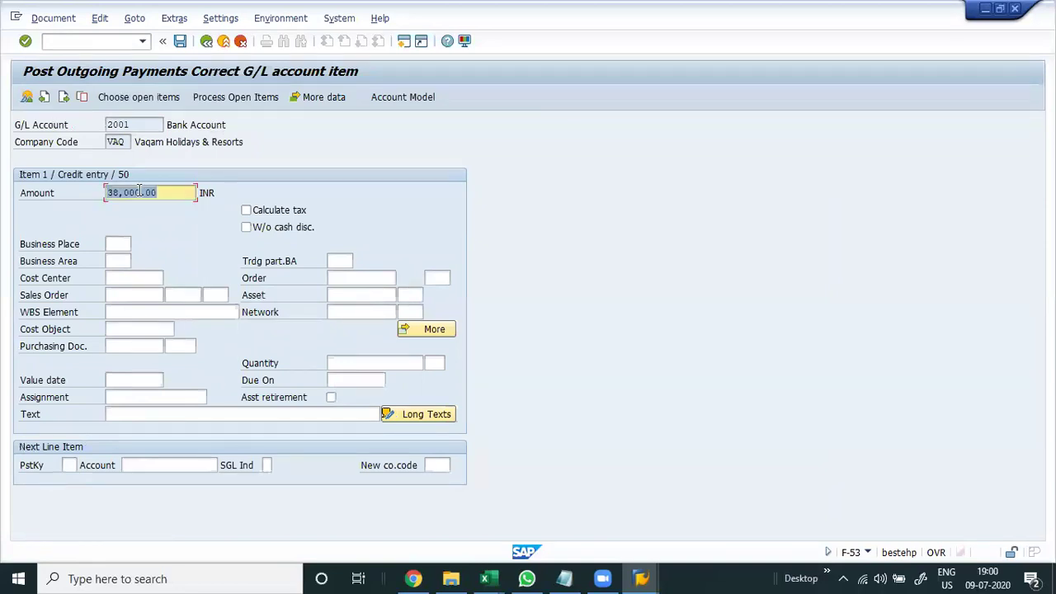
- Simulate the payment to check its cash discount gain line, and exit the document without posting
left_click(53, 18)
left_click(63, 88)
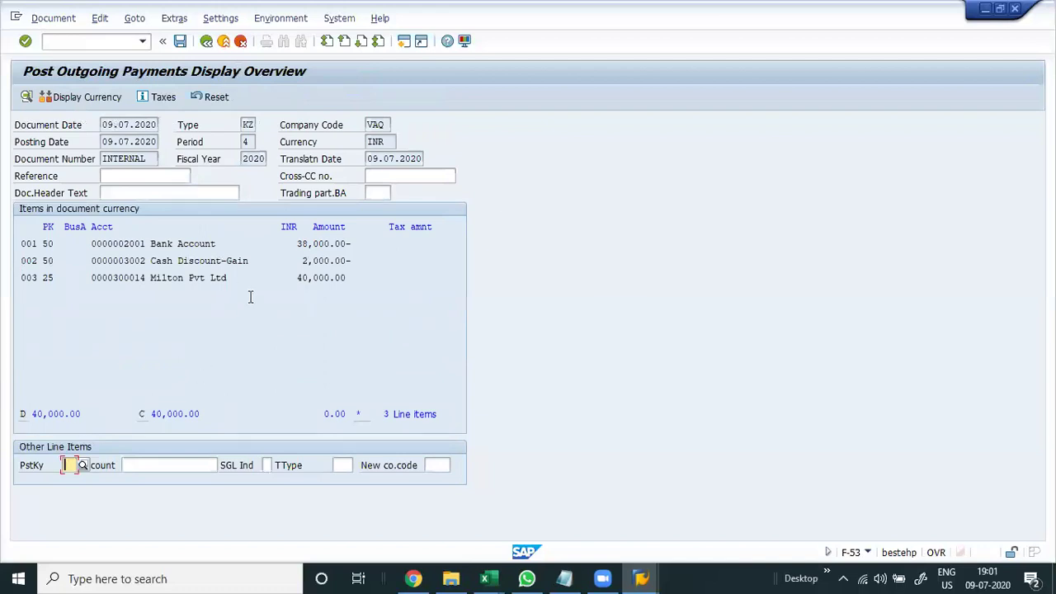
left_click_drag(346, 260, 302, 257)
left_click(303, 258)
left_click(223, 41)
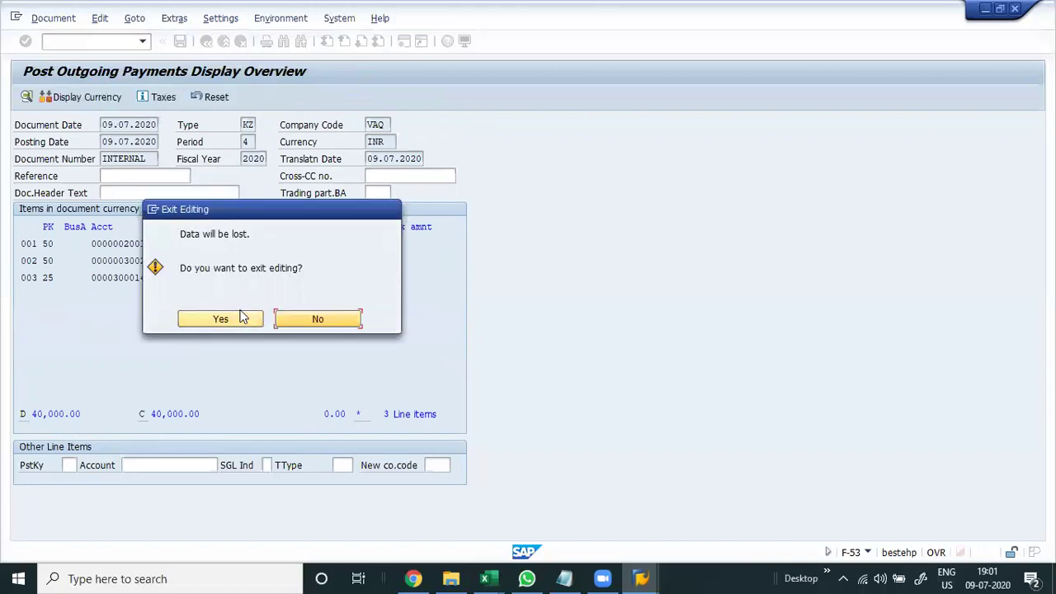
left_click(240, 319)
- Start a fresh F-53 payment with document date and posting date 17072020
type("f-53")
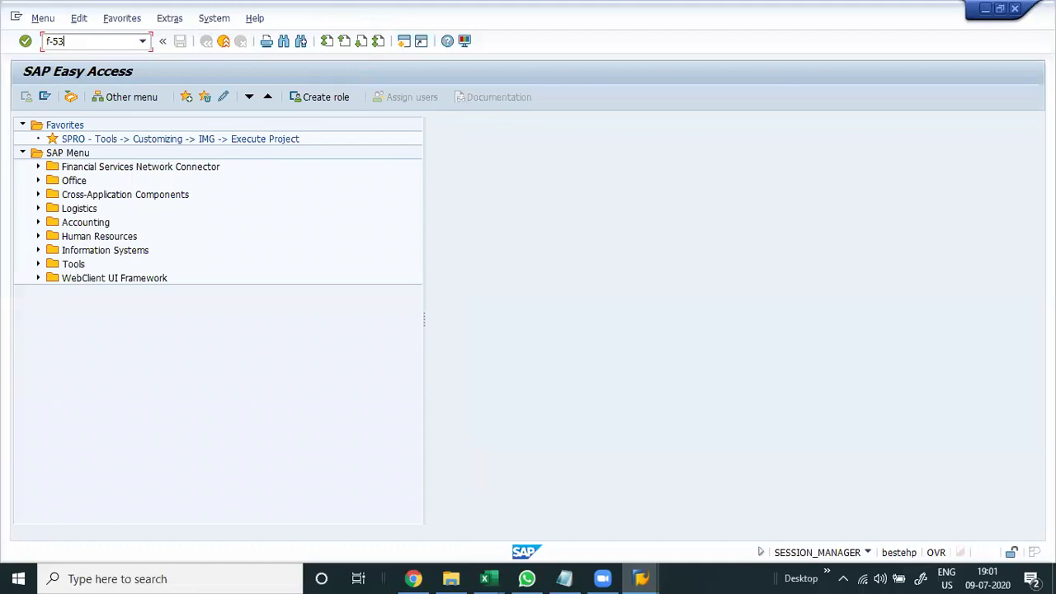
key("Return")
type("15")
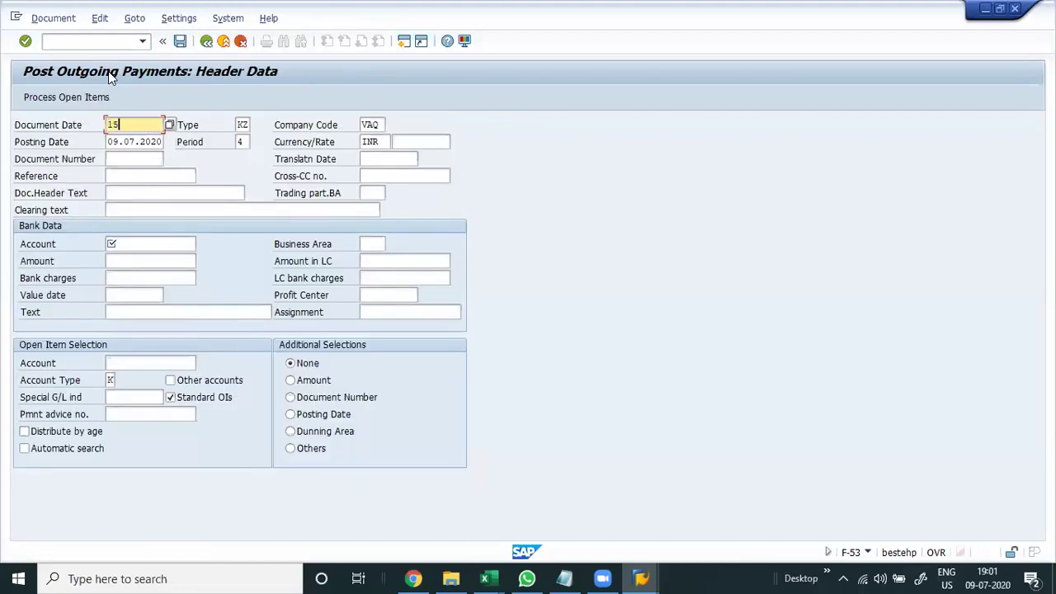
key("BackSpace")
key("BackSpace")
type("1")
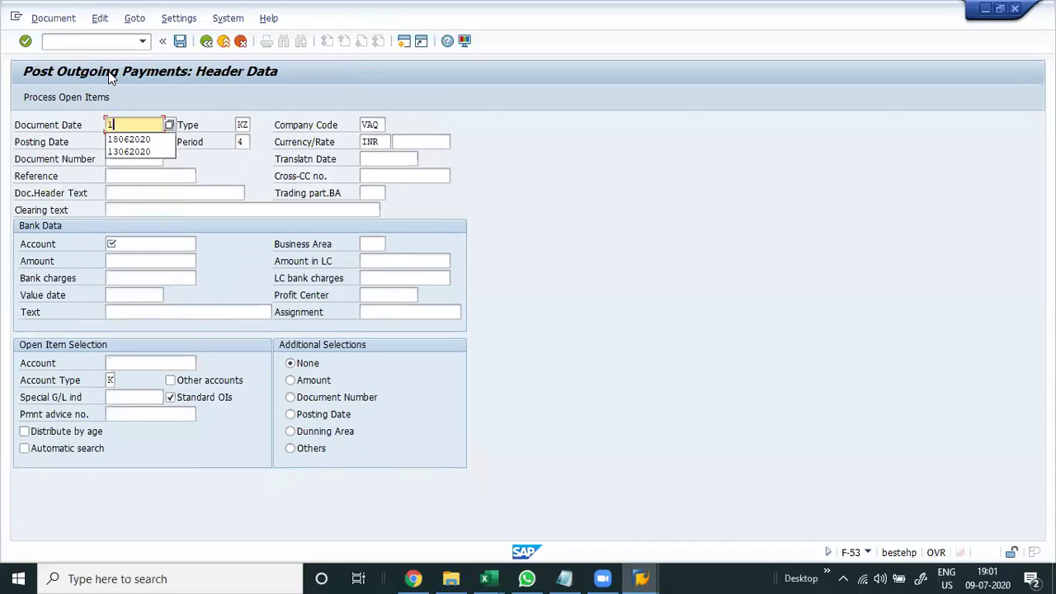
type("7072020")
key("Tab")
key("Tab")
key("Tab")
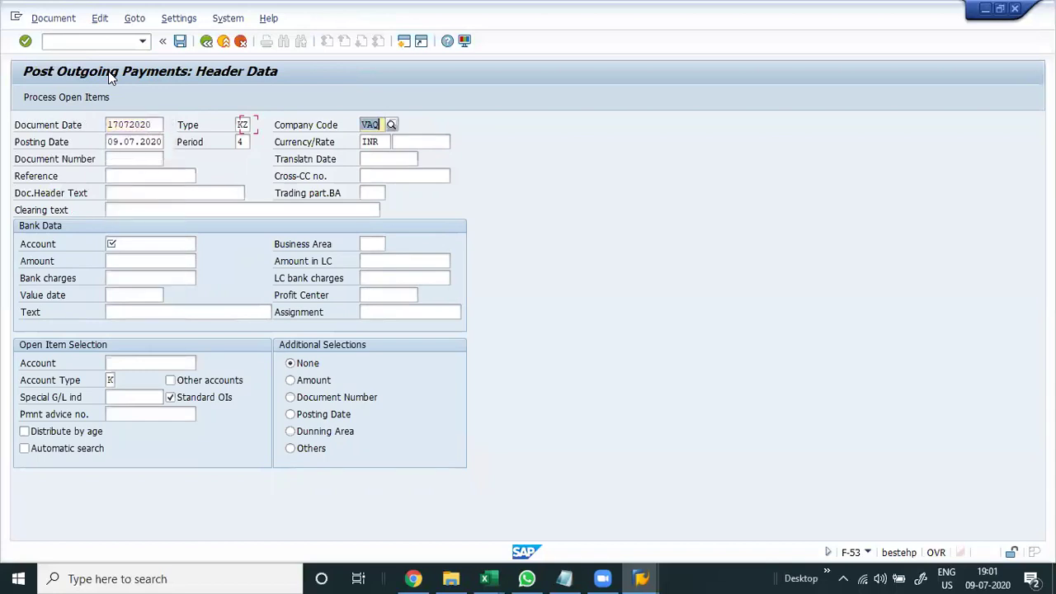
type("17072020")
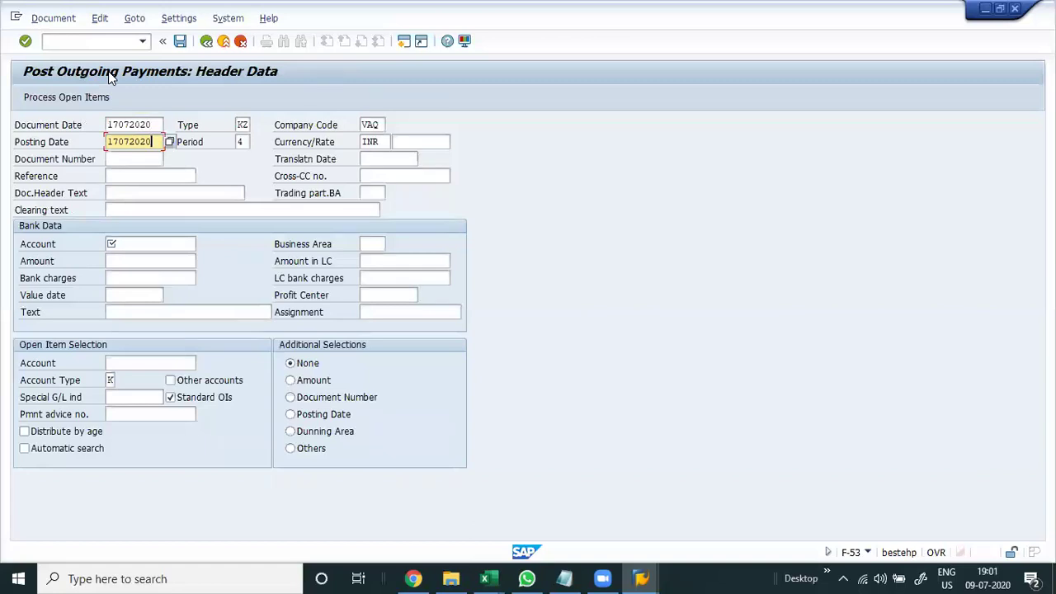
- Enter bank account 2001 and an amount of 1 in the payment's bank data
key("Tab")
key("Tab")
key("Tab")
key("Tab")
key("Tab")
key("Tab")
key("Tab")
key("Tab")
key("Down")
key("Tab")
key("Tab")
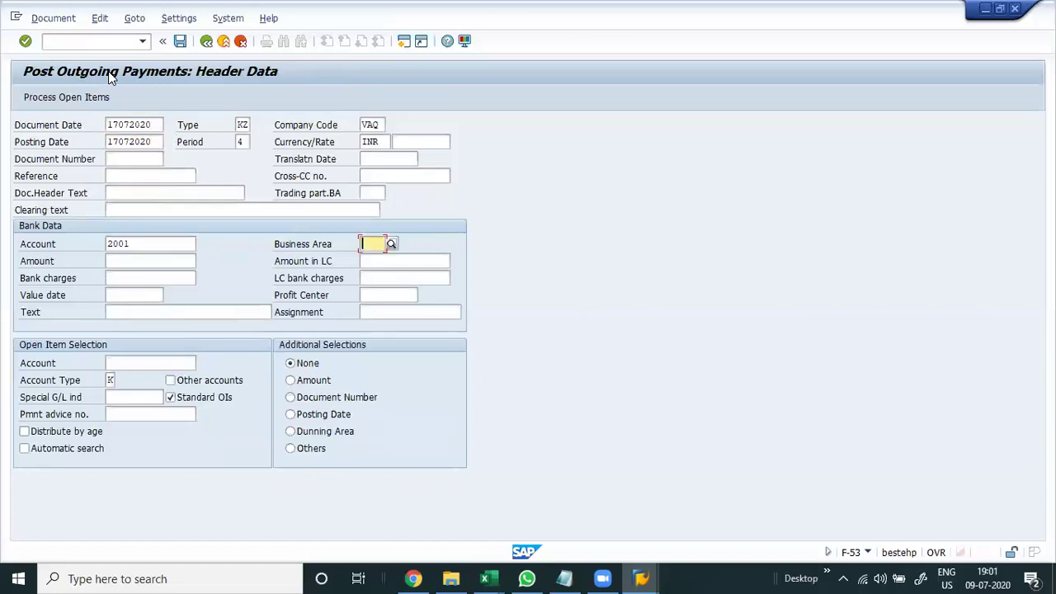
key("Down")
key("Down")
key("Tab")
key("Tab")
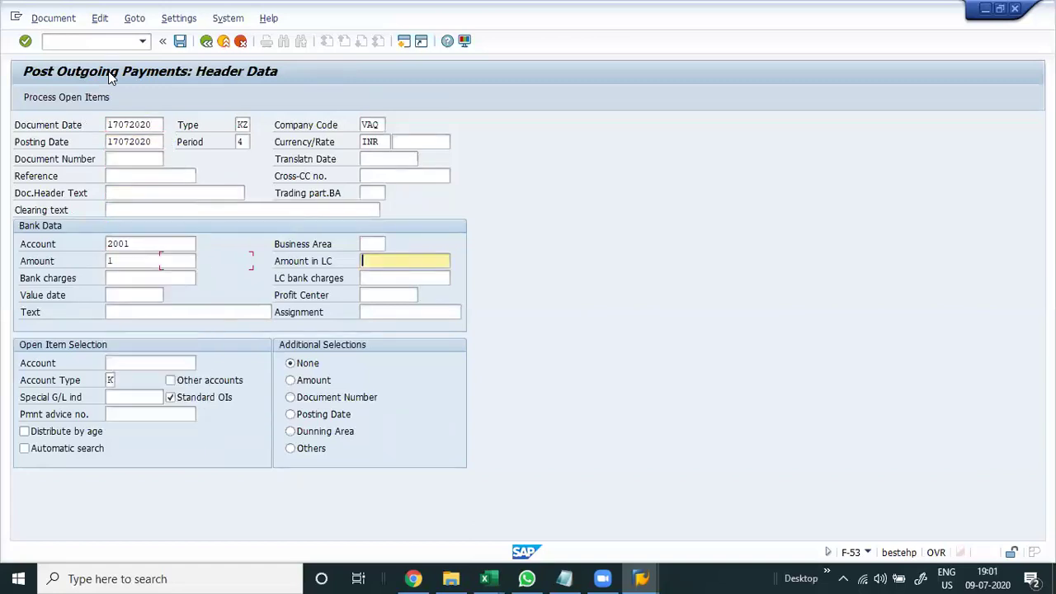
- Select vendor Milton Pvt Ltd for the open item selection and process its open items
key("Tab")
key("Tab")
key("Tab")
key("Tab")
key("Tab")
key("Tab")
key("Down")
key("Tab")
key("Return")
key("shift+F4")
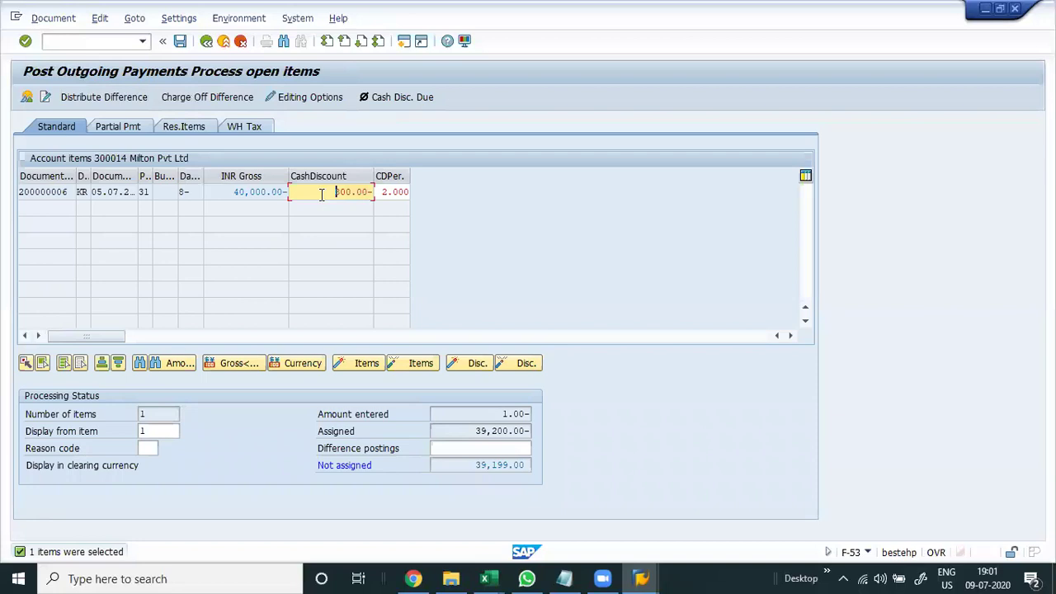
- Set the amount of the bank account line to 39200 and simulate the payment dated 17.07.2020
left_click(513, 179)
left_click(27, 98)
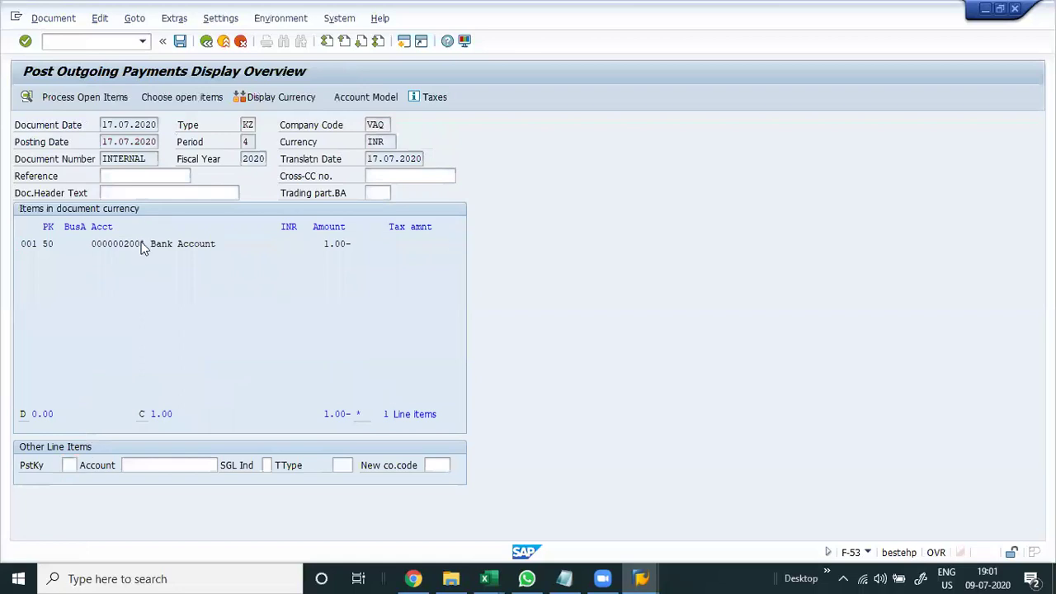
double_click(180, 244)
type("39200")
key("Return")
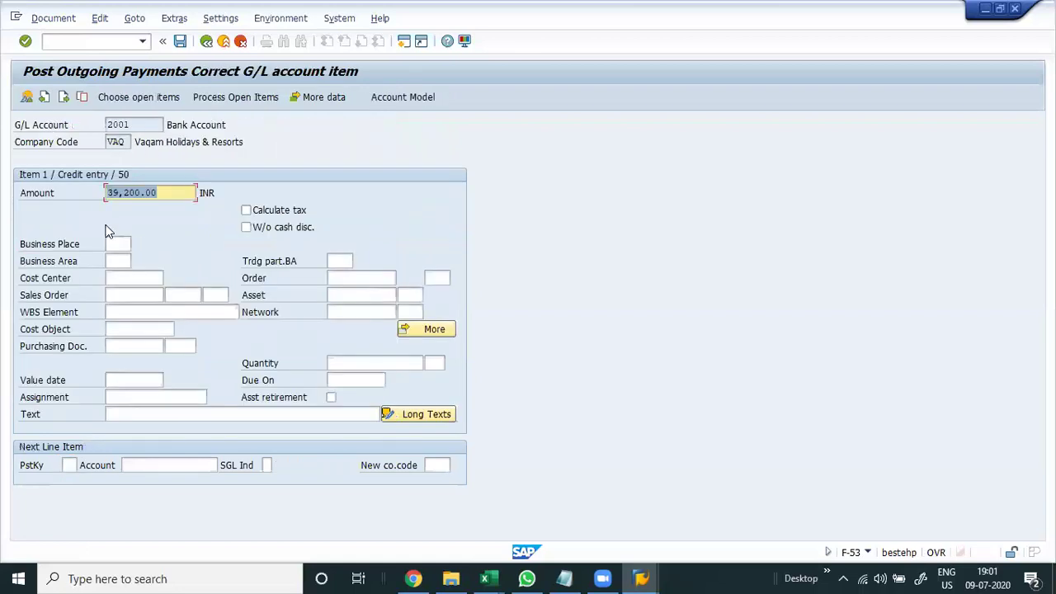
left_click(52, 19)
left_click(59, 88)
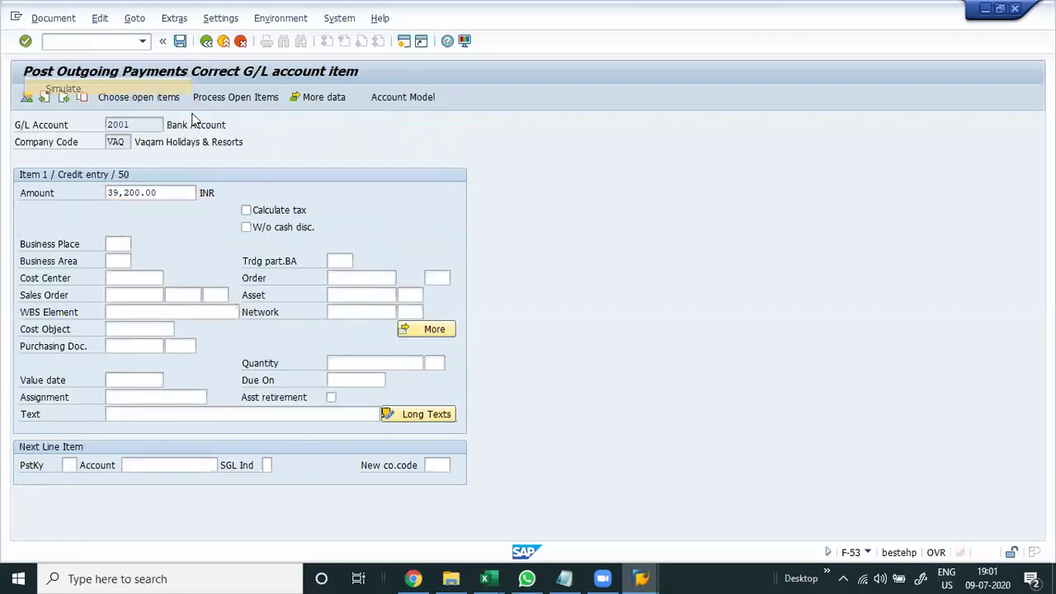
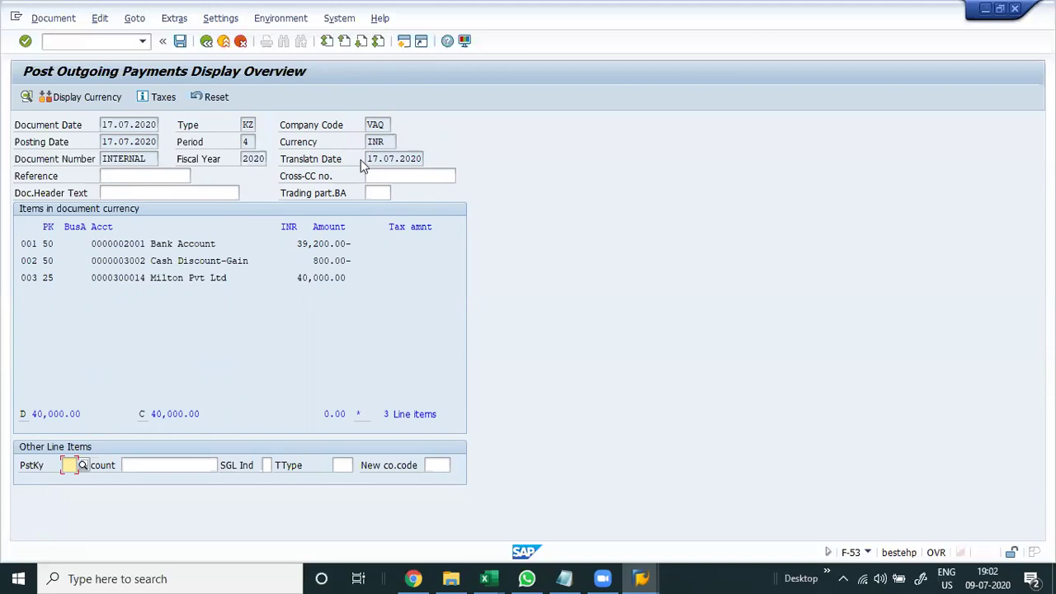
- Start a fresh F-53 payment with document date 09072020
left_click(117, 42)
type("/nf-53")
key("Return")
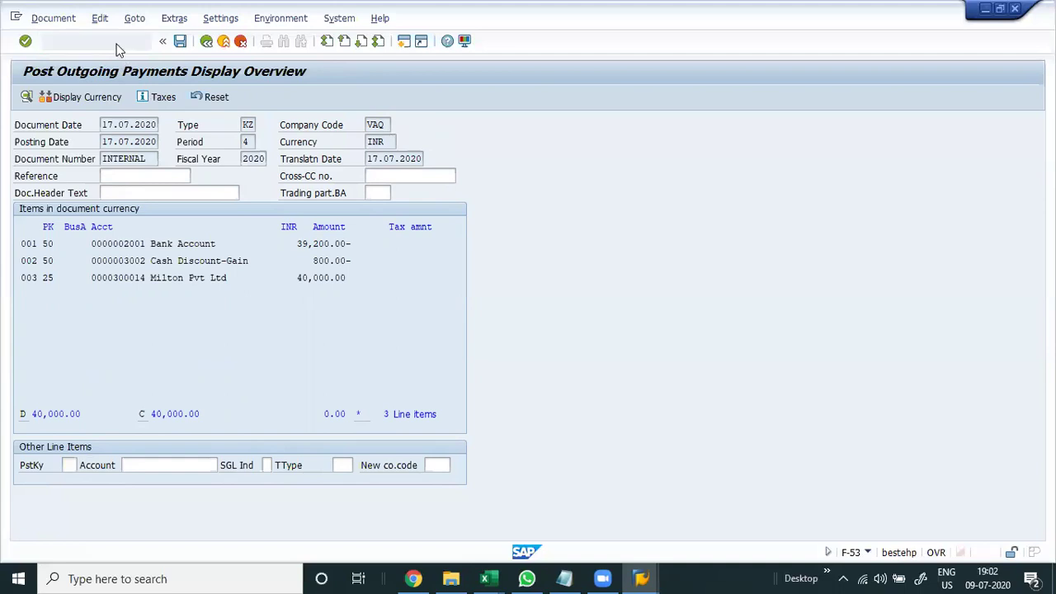
type("17072020")
key("Tab")
key("shift+Tab")
key("shift+Tab")
key("BackSpace")
key("Down")
key("Down")
key("Tab")
- Enter bank account 2001 and an amount of 1 in the bank data of the 09.07.2020 payment
key("Tab")
key("Tab")
key("Tab")
key("Tab")
key("Tab")
key("Tab")
key("Tab")
key("Down")
key("Down")
key("Tab")
key("Down")
key("Down")
key("Tab")
key("Tab")
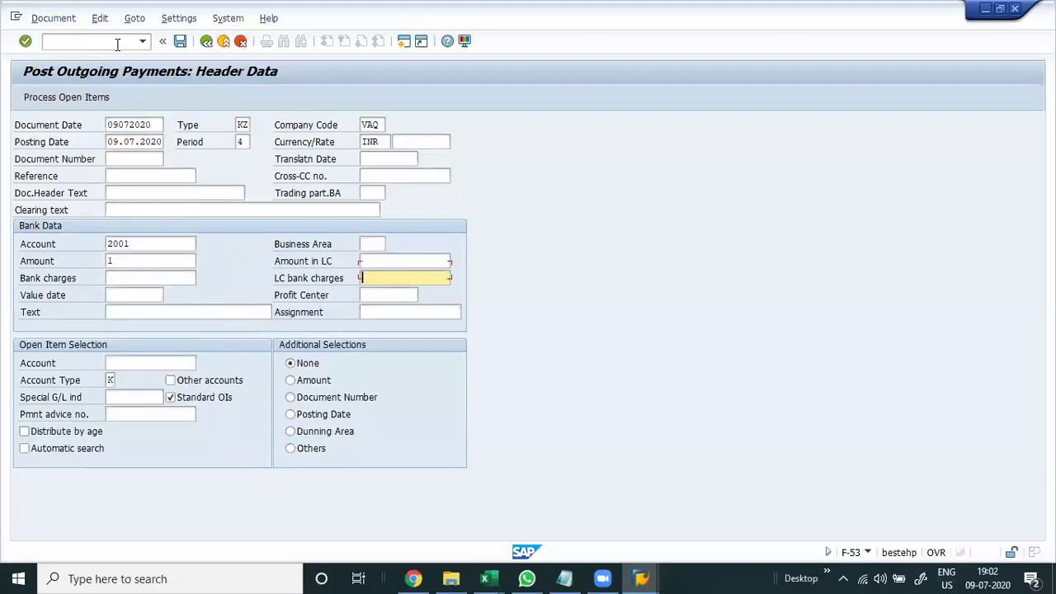
- Select vendor Milton Pvt Ltd for the open item selection and process its open items
key("Tab")
key("Tab")
key("Down")
key("Tab")
key("Down")
key("Down")
key("shift+F4")
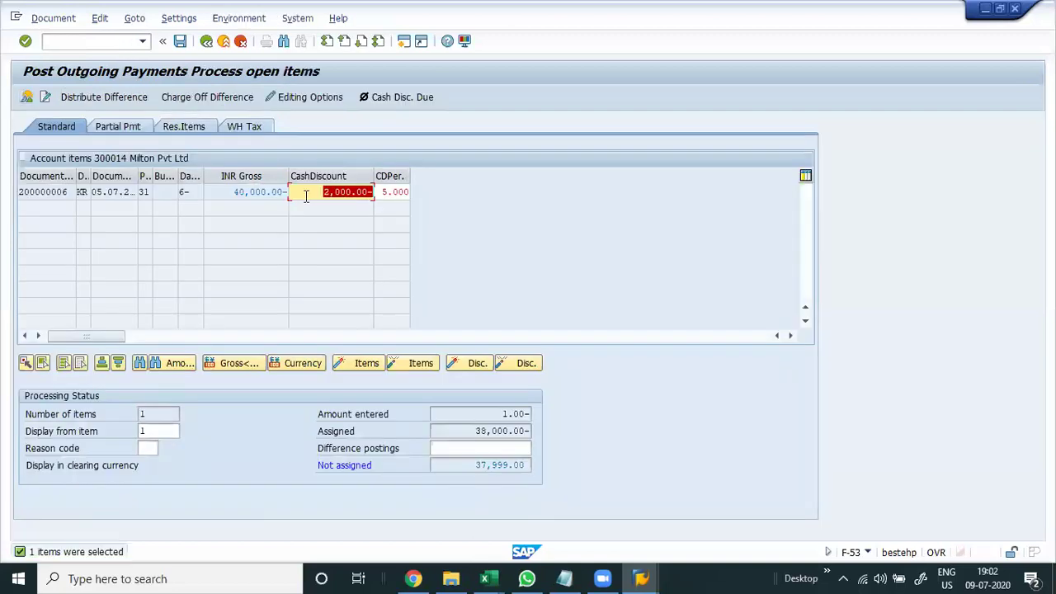
- Set the amount of the bank account line to 38000 and simulate the payment dated 09.07.2020
left_click(27, 97)
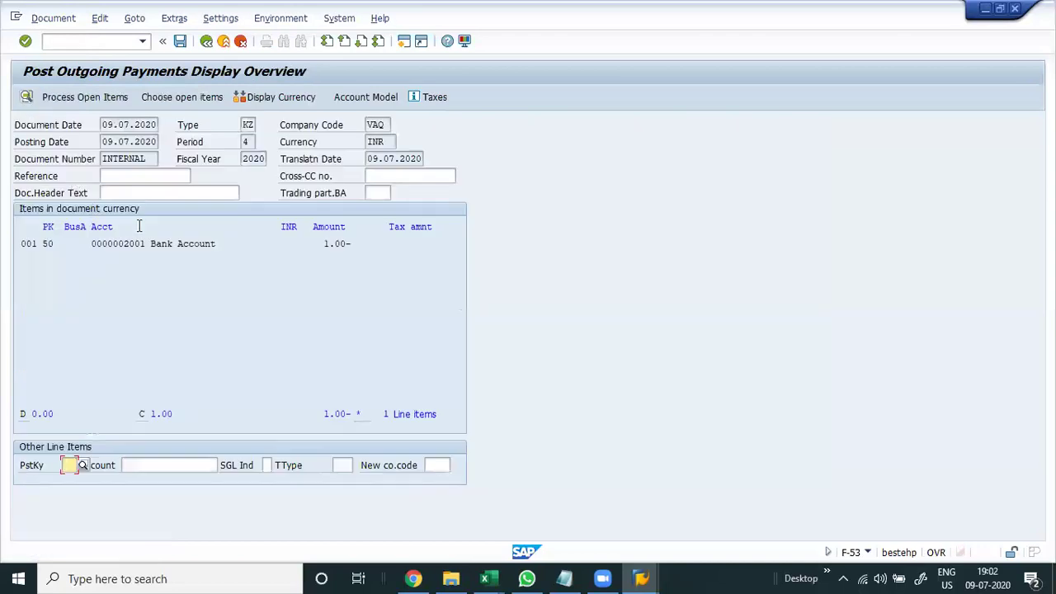
left_click(132, 243)
double_click(133, 243)
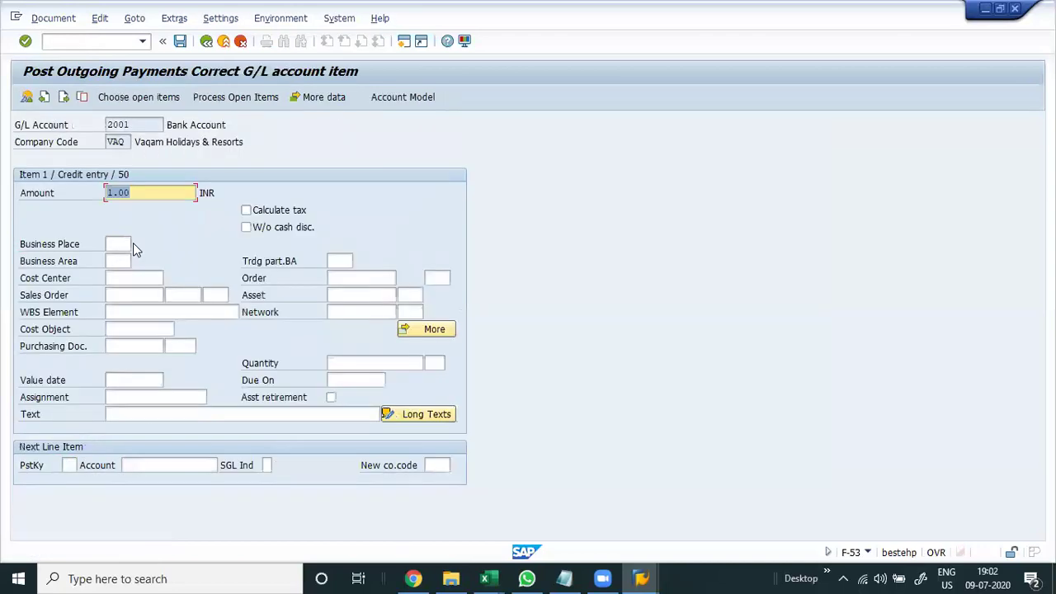
key("BackSpace")
type("38000")
key("Return")
left_click(53, 17)
left_click(57, 87)
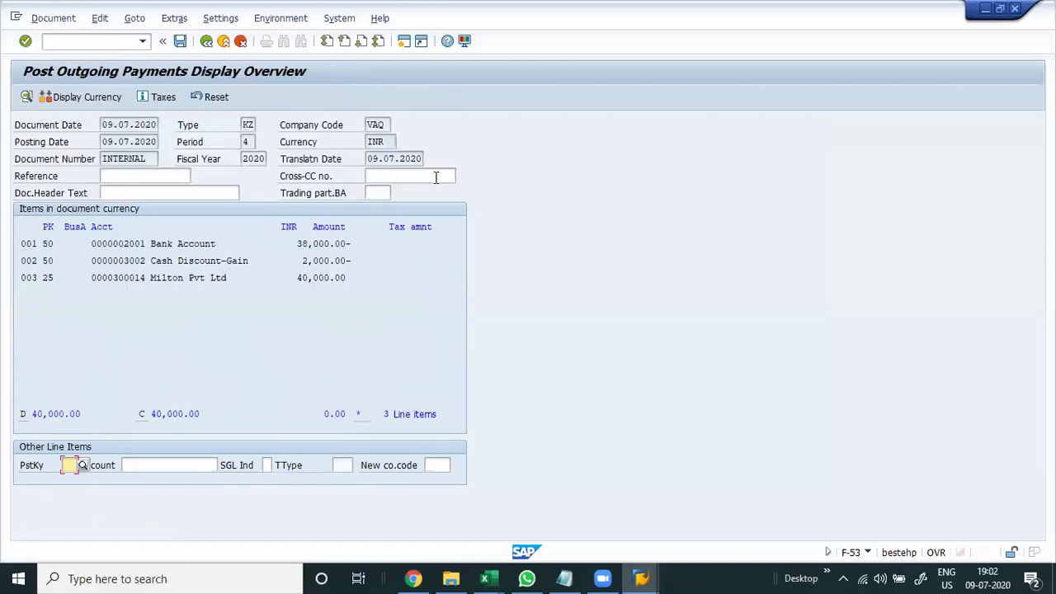
- Post the payment and display the posted document with its Cash Discount-Gain line selected
key("ctrl+s")
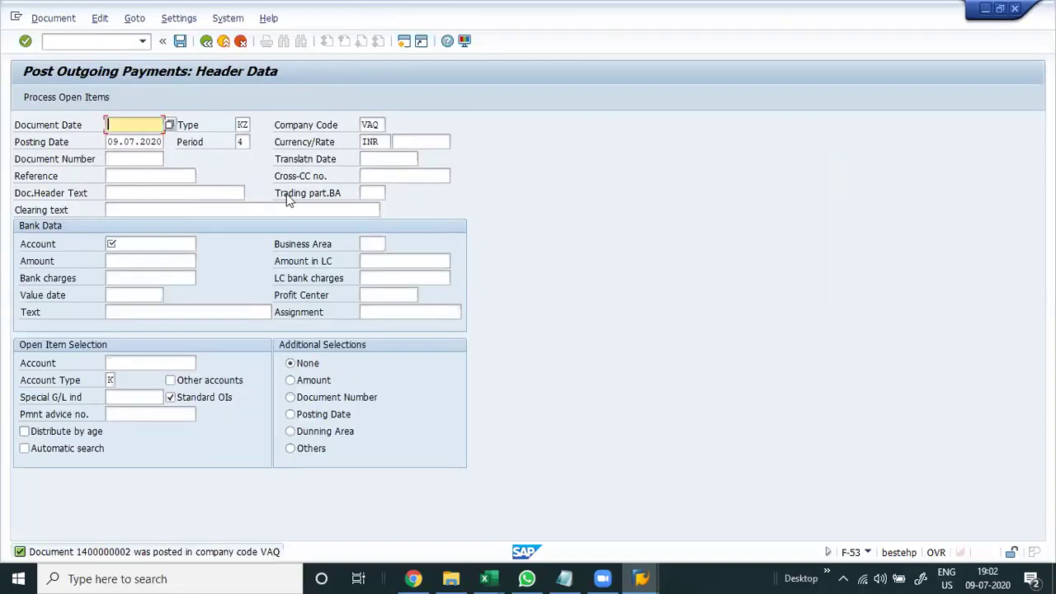
left_click(58, 17)
left_click(65, 66)
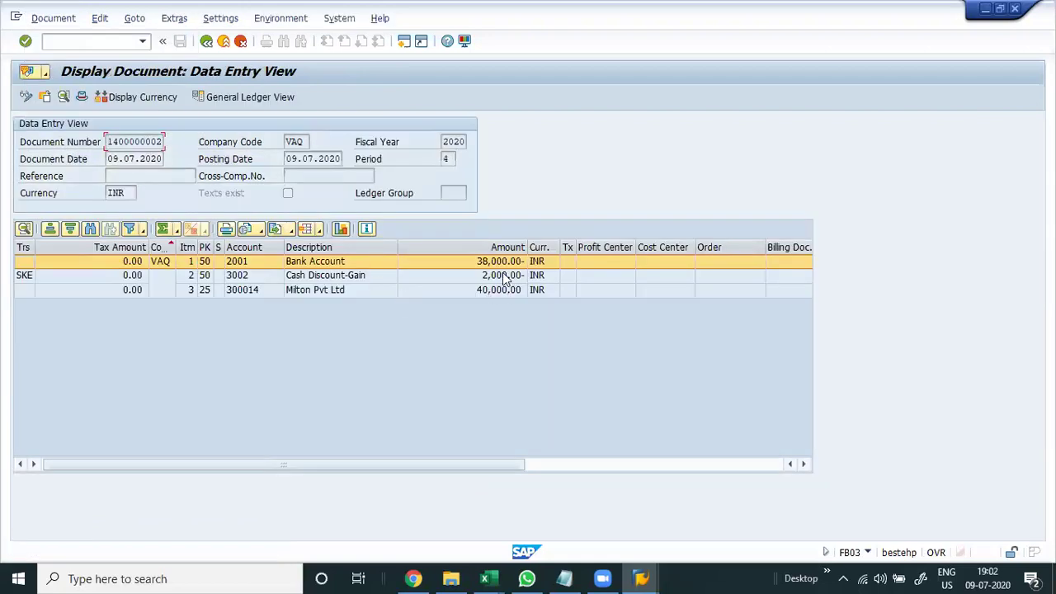
left_click(238, 277)
- Display the open line items of G/L account 3002 in company code VAQ with FBL3N
left_click(85, 42)
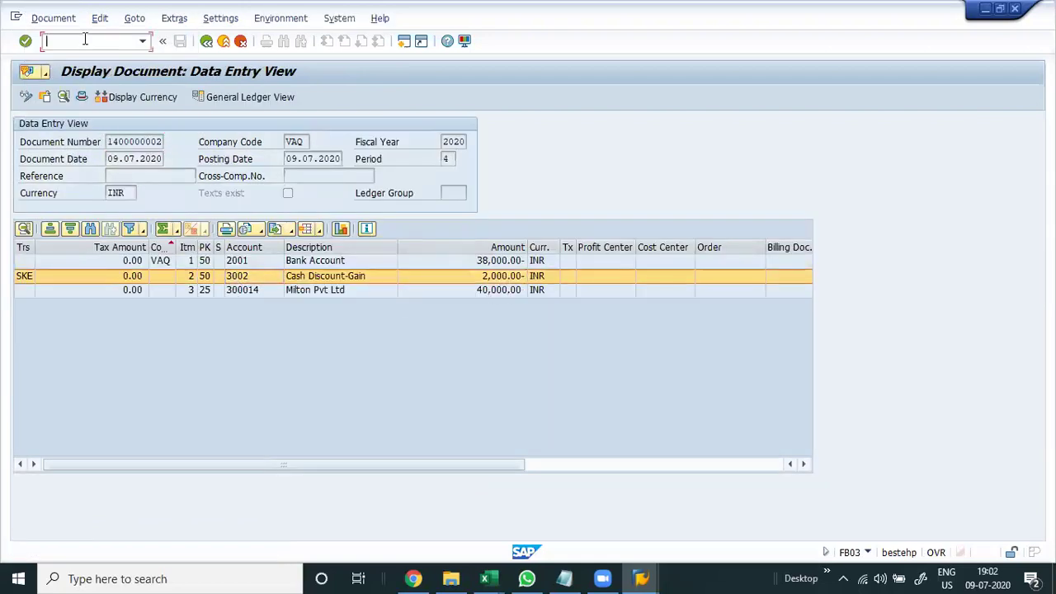
type("/nfbl3n")
key("Return")
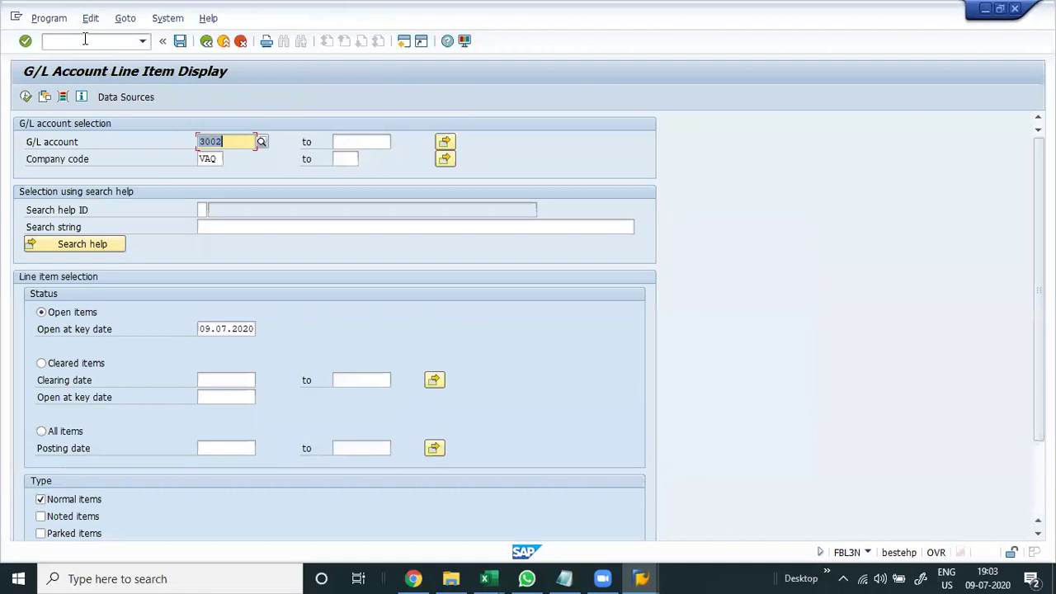
left_click(26, 96)
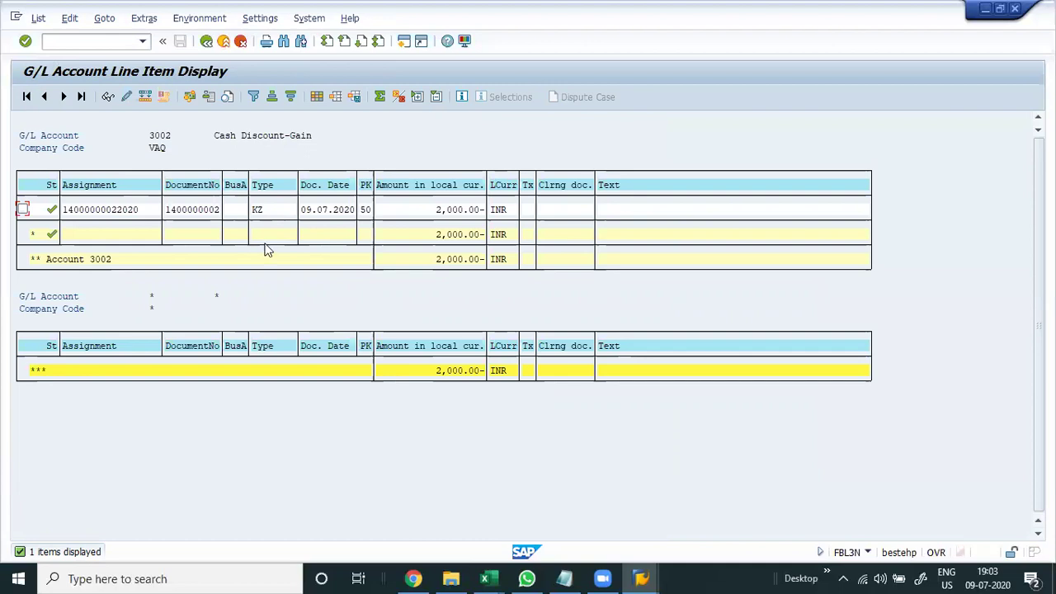
- Start an FB60 vendor invoice for Milton Pvt Ltd with invoice date 05072020
left_click(85, 37)
type("/nfb60")
key("Return")
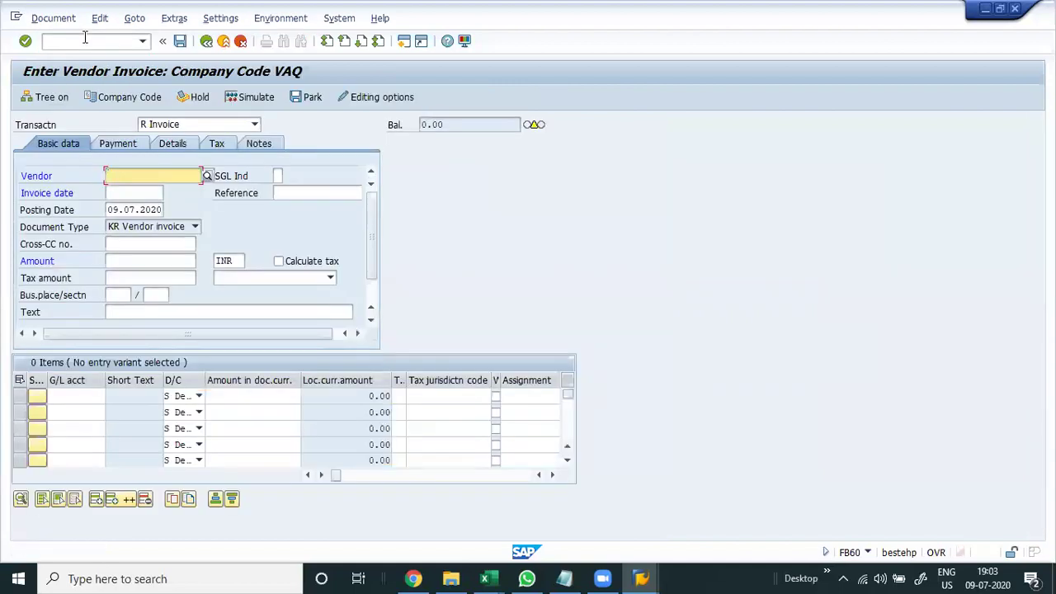
key("Down")
key("Return")
key("Tab")
key("Tab")
key("Down")
key("Return")
key("Tab")
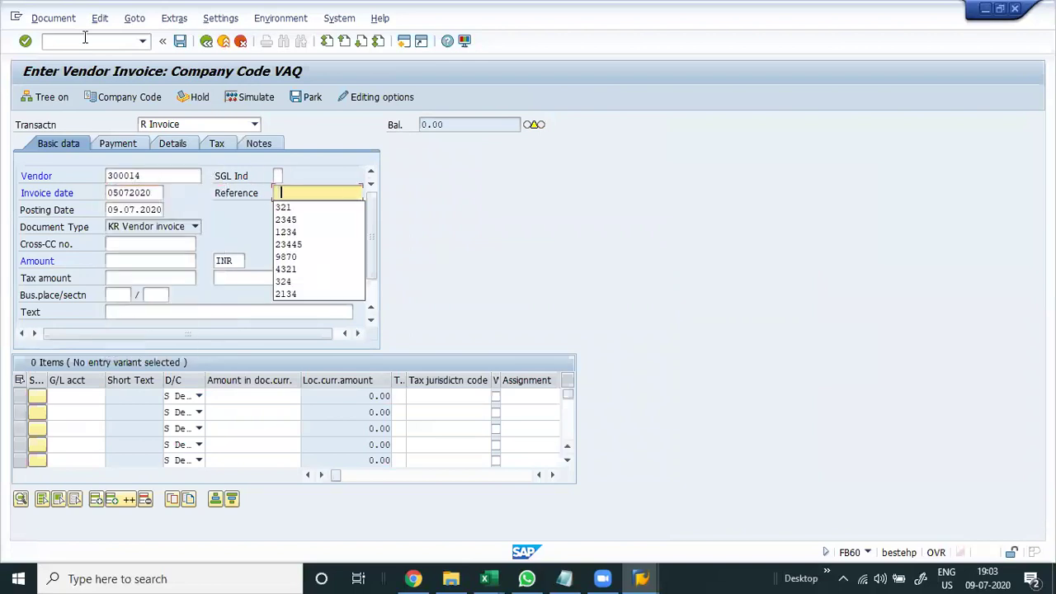
- Enter reference 321 and an amount of 40000 in the invoice's basic data
key("Down")
key("Return")
key("Tab")
key("shift+Tab")
key("Down")
key("Down")
key("Down")
key("Down")
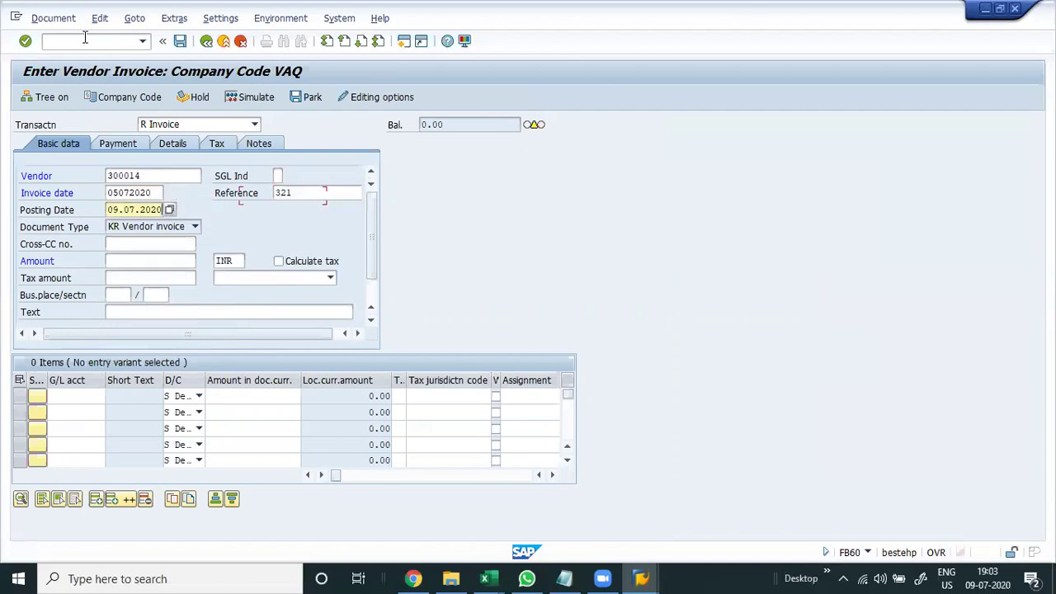
type("40000")
- Add an item for G/L account 4002 taking the full invoice amount and accept the duplicate document warning
key("Tab")
key("Down")
key("Down")
key("Down")
key("shift+Tab")
key("Down")
key("Return")
key("Tab")
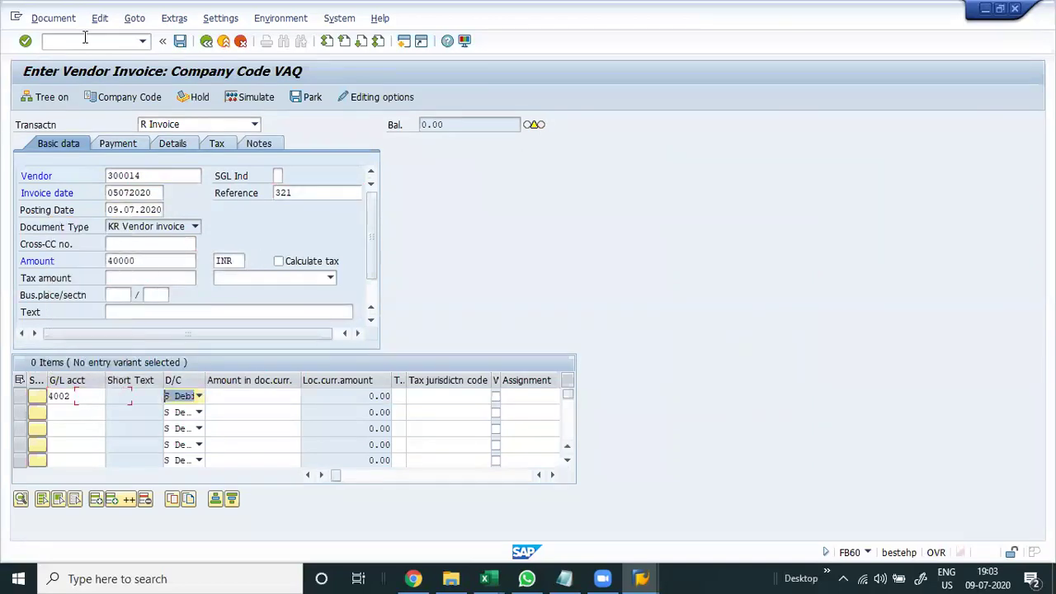
key("Tab")
key("Return")
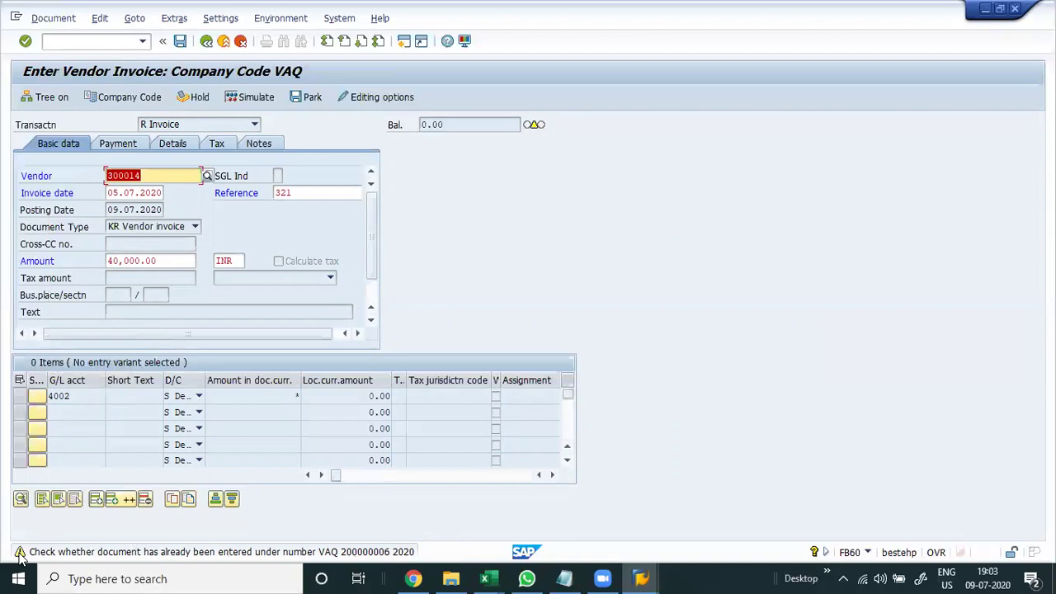
key("Return")
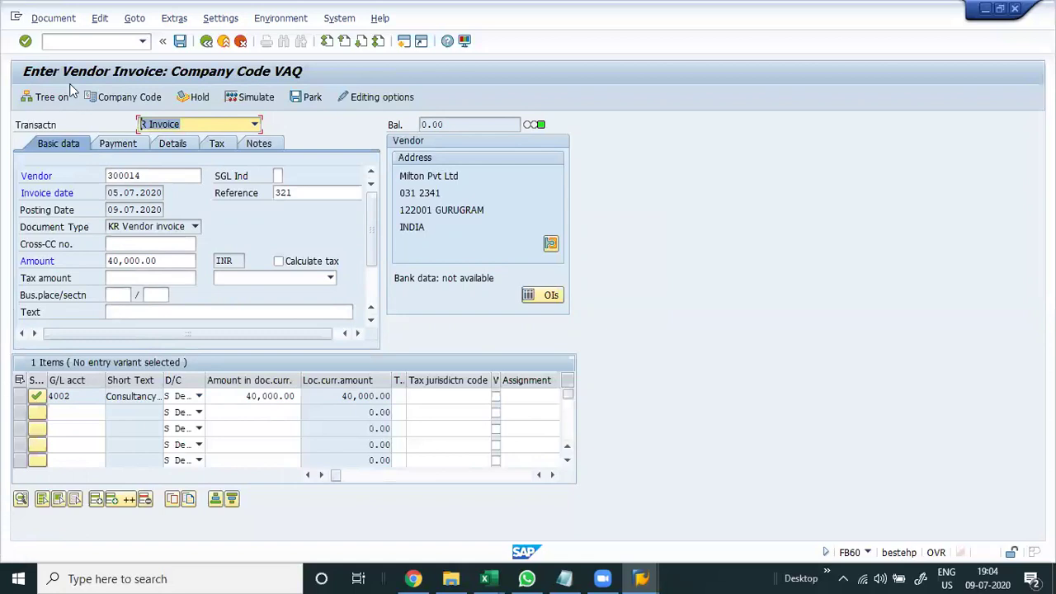
- Restart FB60 and enter vendor Milton Pvt Ltd with invoice date 05072020
left_click(99, 39)
type("/n")
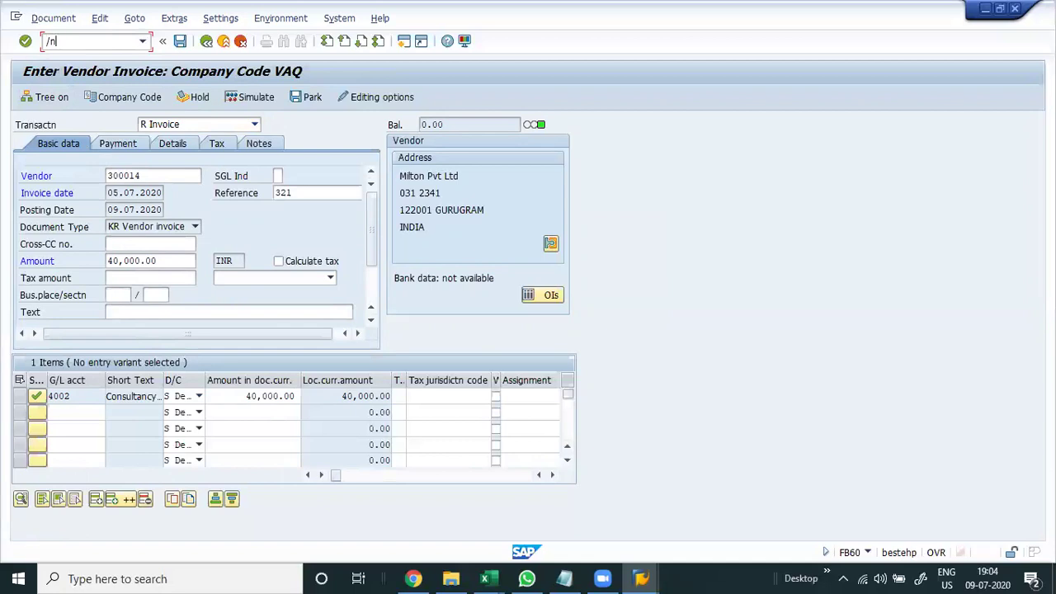
type("fb60")
key("Return")
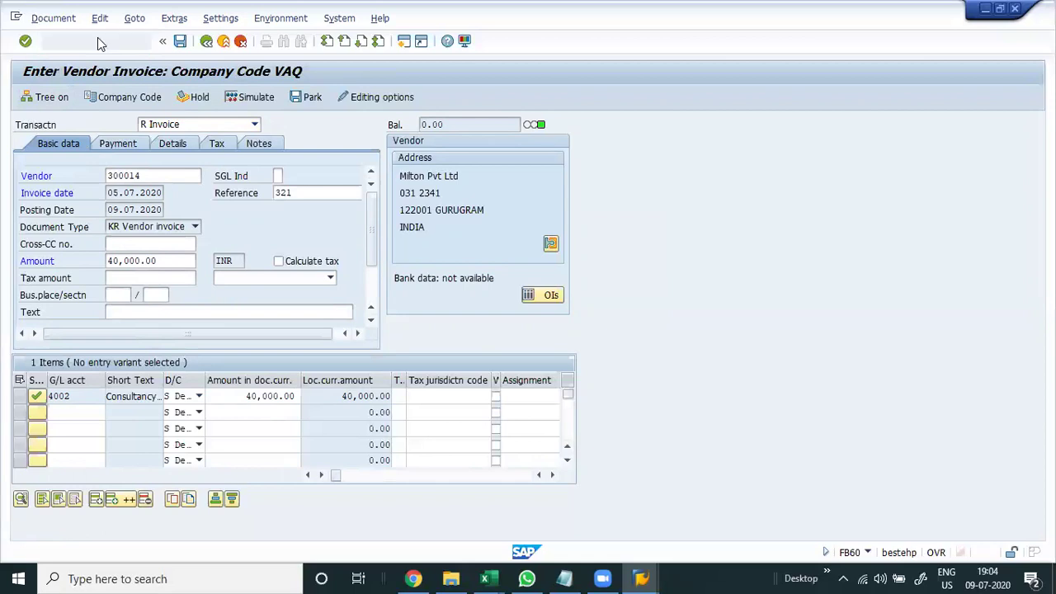
type("300014")
key("Tab")
type("05072020")
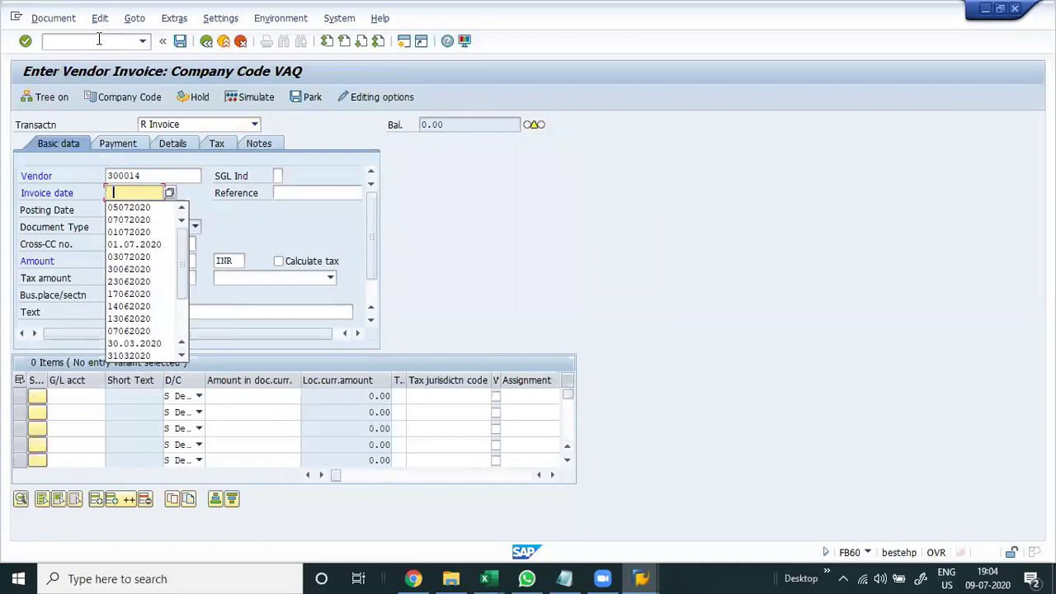
- Fill in reference 321 and amount 40000 in the restarted invoice
key("Tab")
key("Down")
key("Return")
key("Tab")
key("Tab")
key("Tab")
key("Tab")
key("Down")
key("Return")
- Enter G/L account 4002 with amount * as the invoice item and confirm past the duplicate check
key("Tab")
key("Tab")
key("Tab")
key("Tab")
key("Tab")
type("4002")
key("Tab")
key("Tab")
type("*")
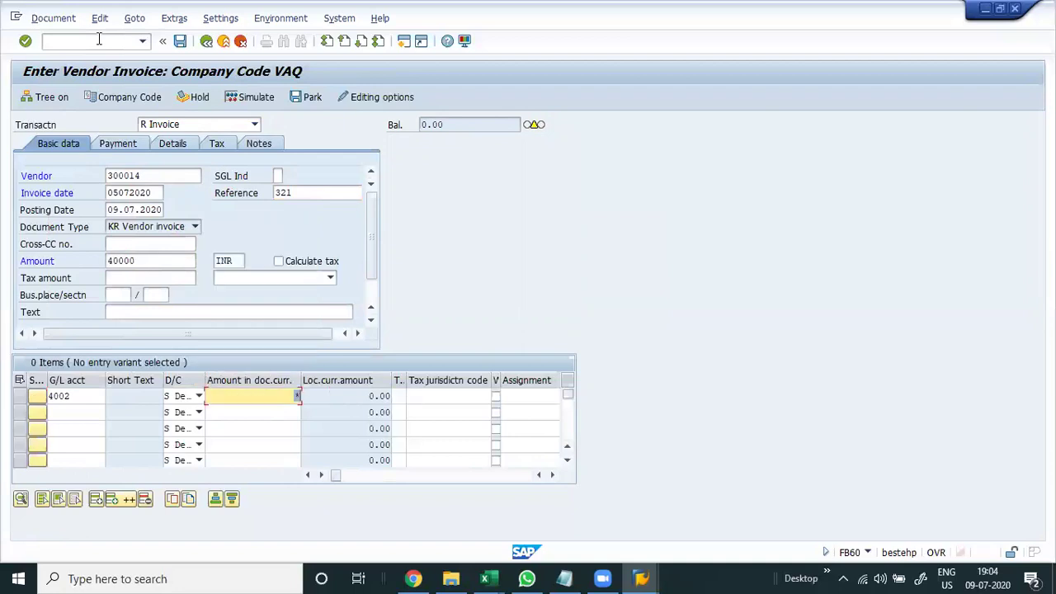
key("Return")
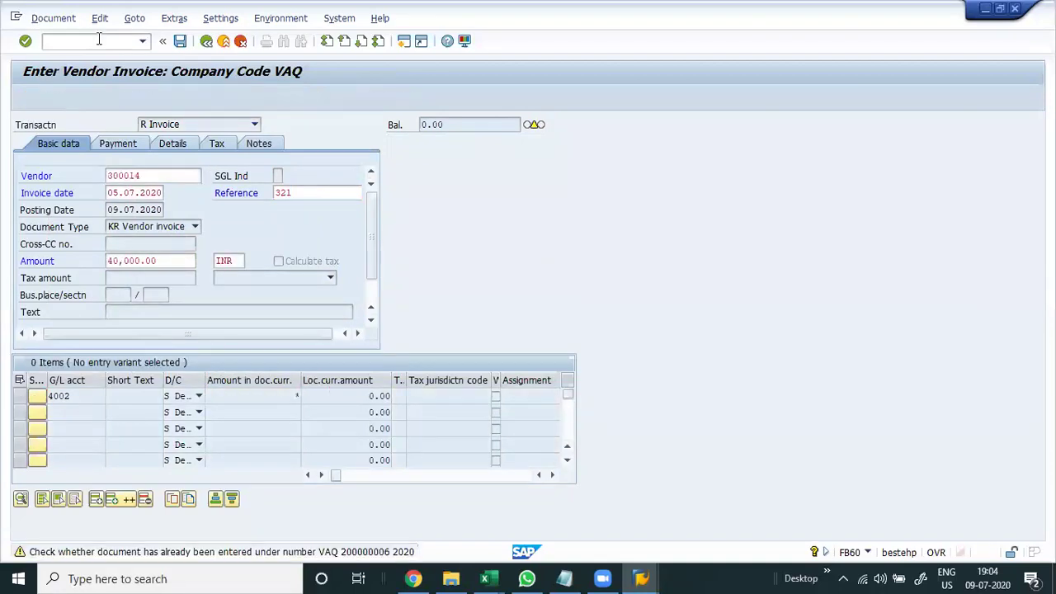
key("Return")
- Start FB60 afresh for vendor Milton Pvt Ltd with invoice date 05072020
left_click(99, 39)
type("/nfb60")
key("Return")
key("Down")
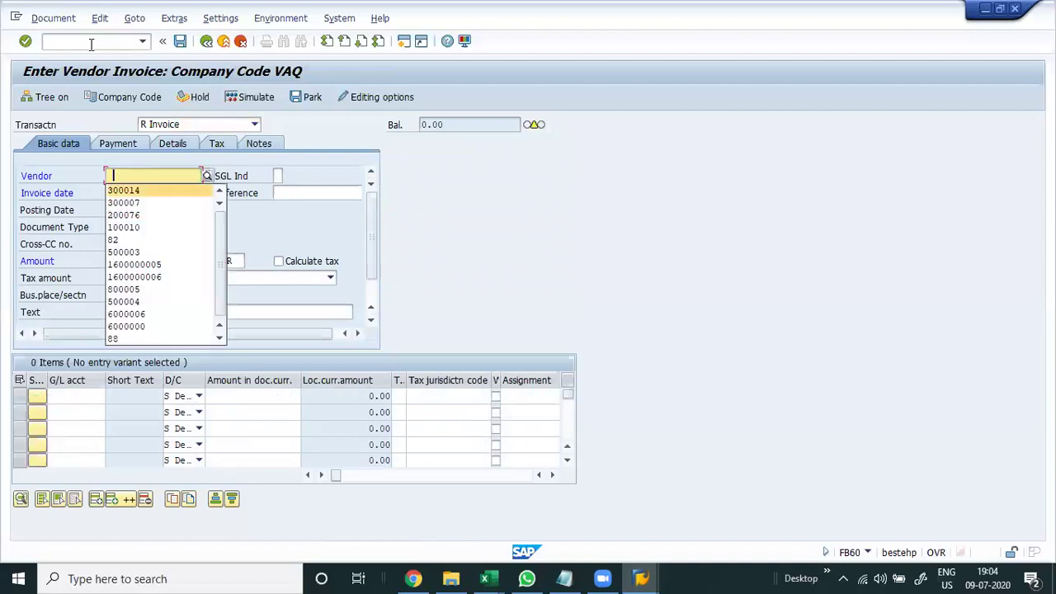
key("Tab")
key("Down")
- Enter reference 321 and amount 40000 in the new invoice
key("Tab")
key("Down")
key("Tab")
key("Down")
key("Tab")
key("Tab")
key("Tab")
key("Tab")
- Enter an item for G/L account 4002 with amount * and run the entry check on the invoice
key("Down")
key("Tab")
key("Tab")
type("*")
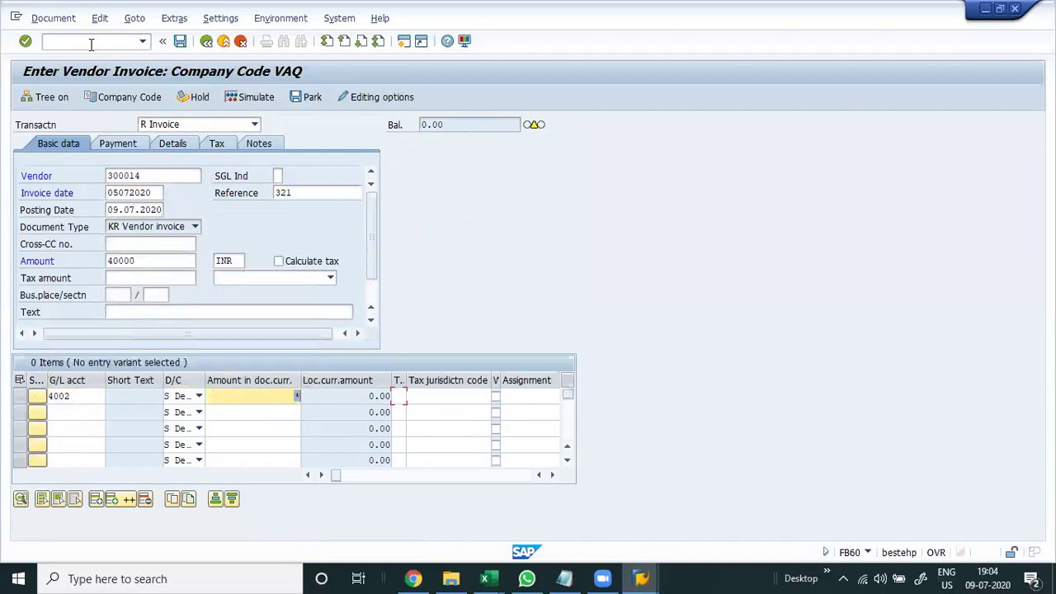
key("Return")
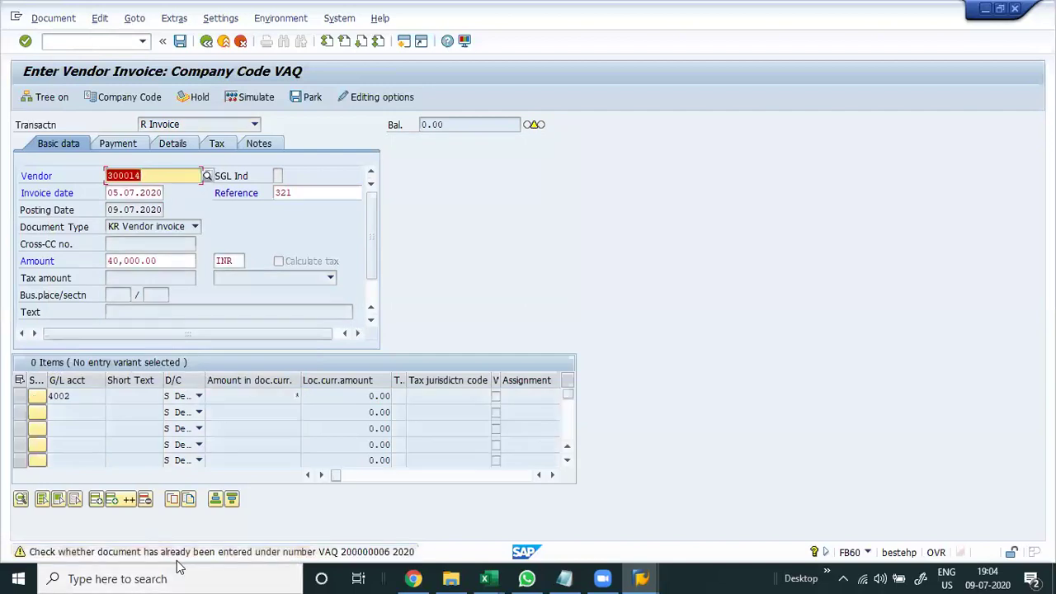
- Open the long text of the duplicate document warning, highlight its message number F5117, and close the help
key("Return")
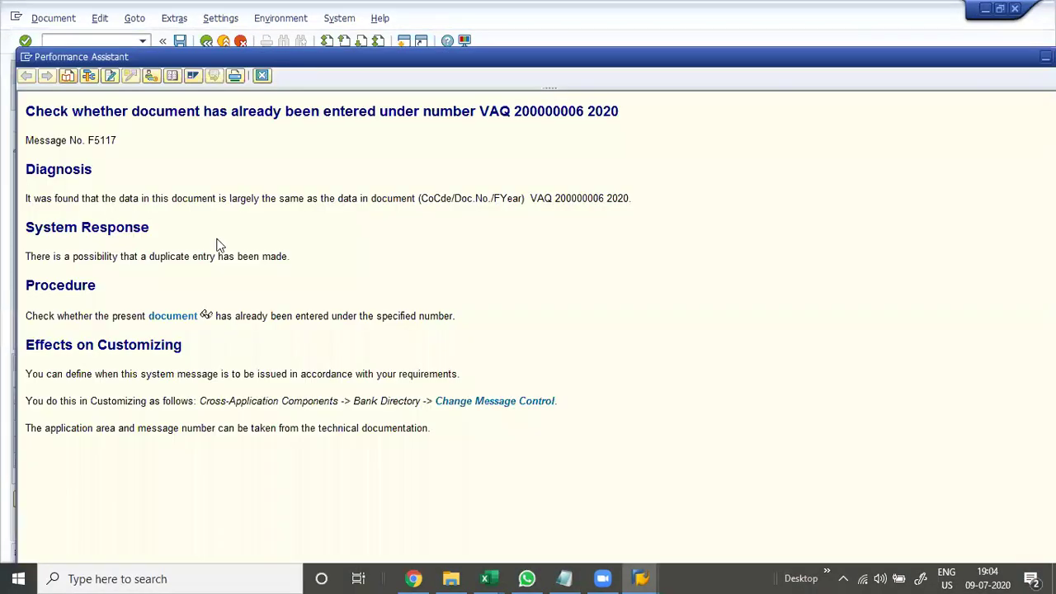
left_click_drag(116, 140, 47, 147)
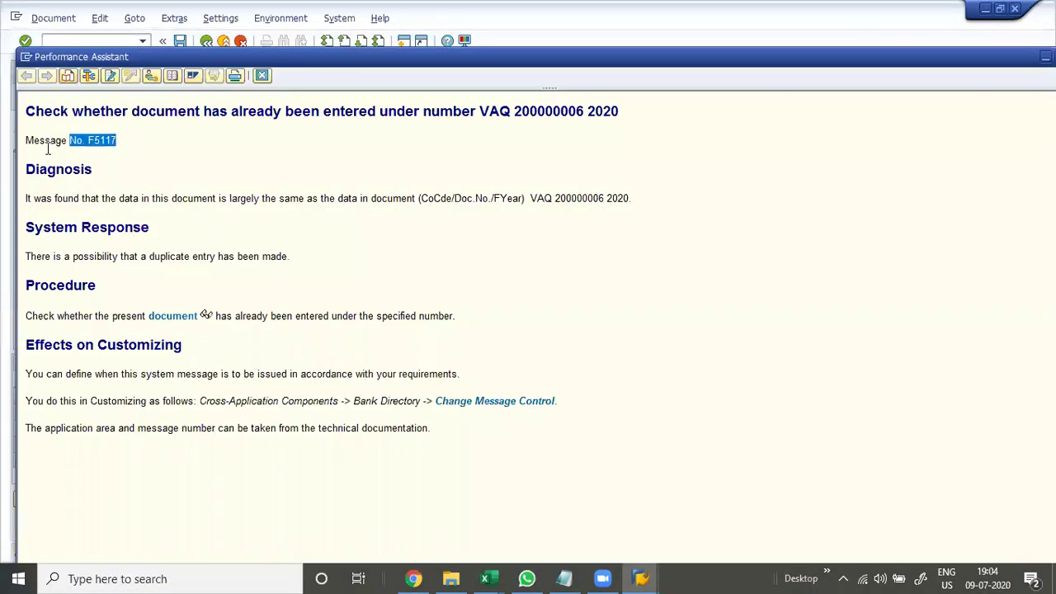
left_click_drag(118, 139, 36, 160)
left_click(97, 140)
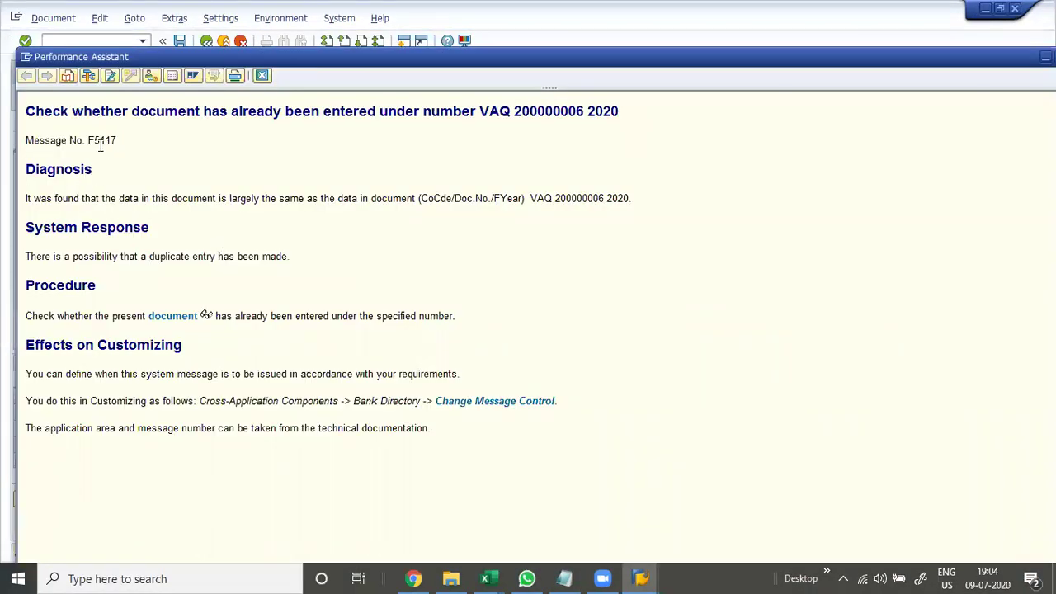
mouse_move(99, 140)
left_mouse_down()
mouse_move(88, 140)
mouse_move(118, 139)
left_mouse_up()
left_click(100, 138)
left_click(104, 140)
left_click(83, 139, "shift")
left_click(104, 149)
left_click_drag(87, 140, 118, 140)
left_click(100, 145)
double_click(120, 142)
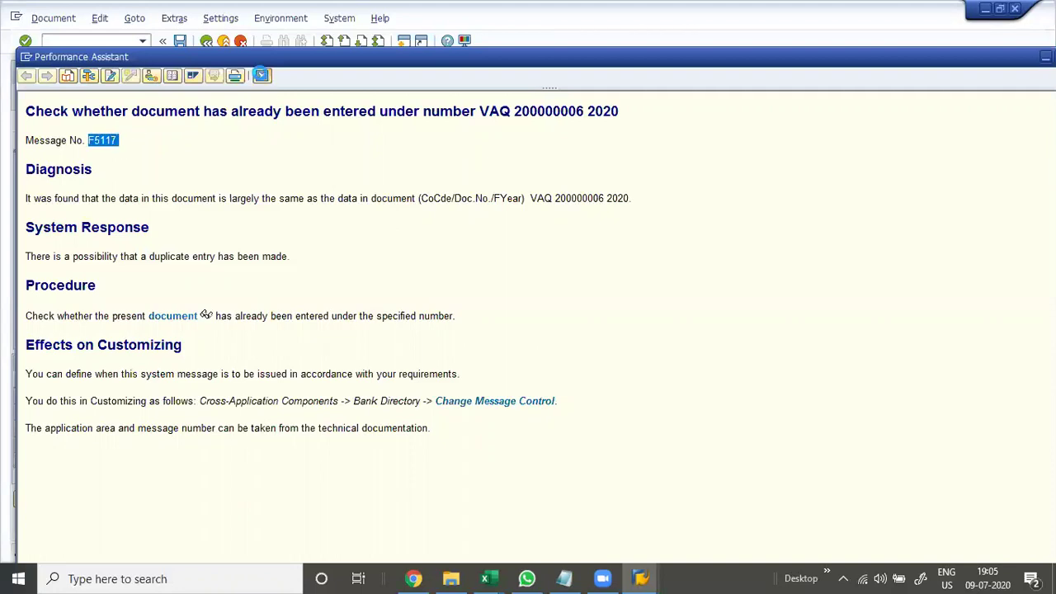
left_click(260, 76)
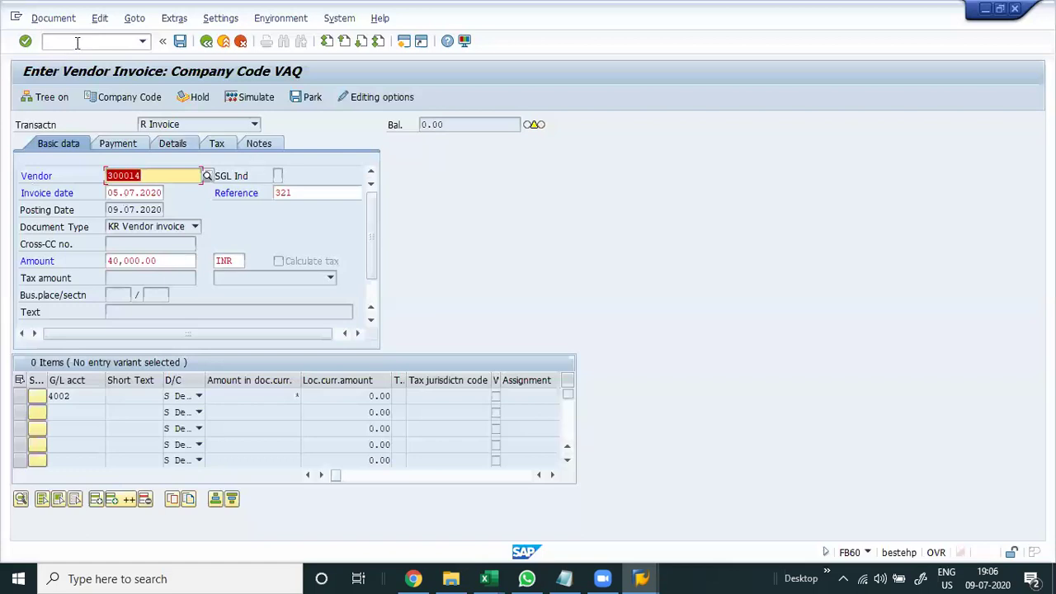
- Try to open transaction OBA5 in an additional session from the vendor invoice
left_click(77, 42)
type("/ooba5")
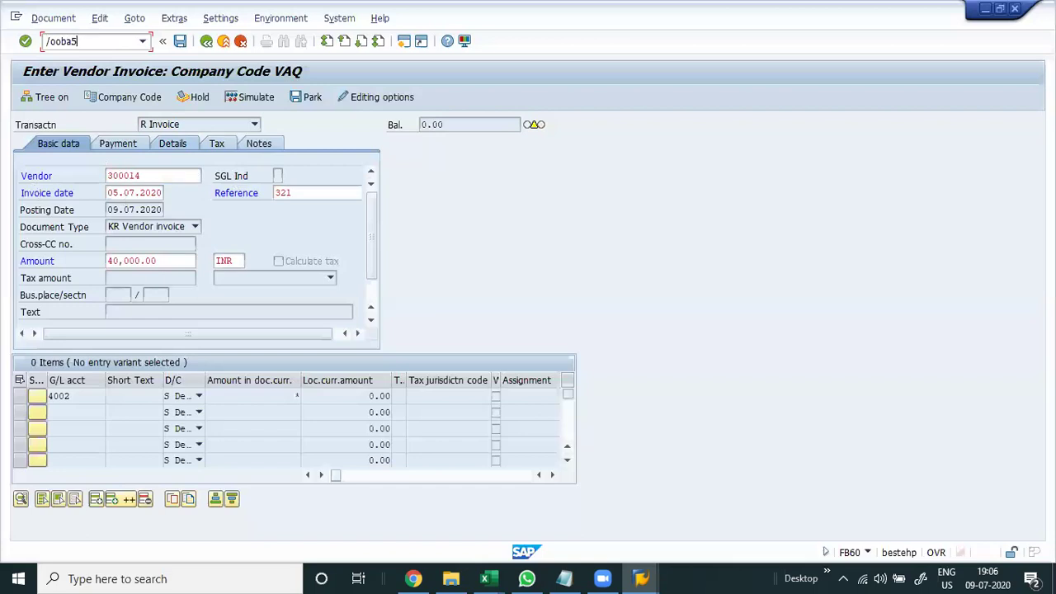
key("Return")
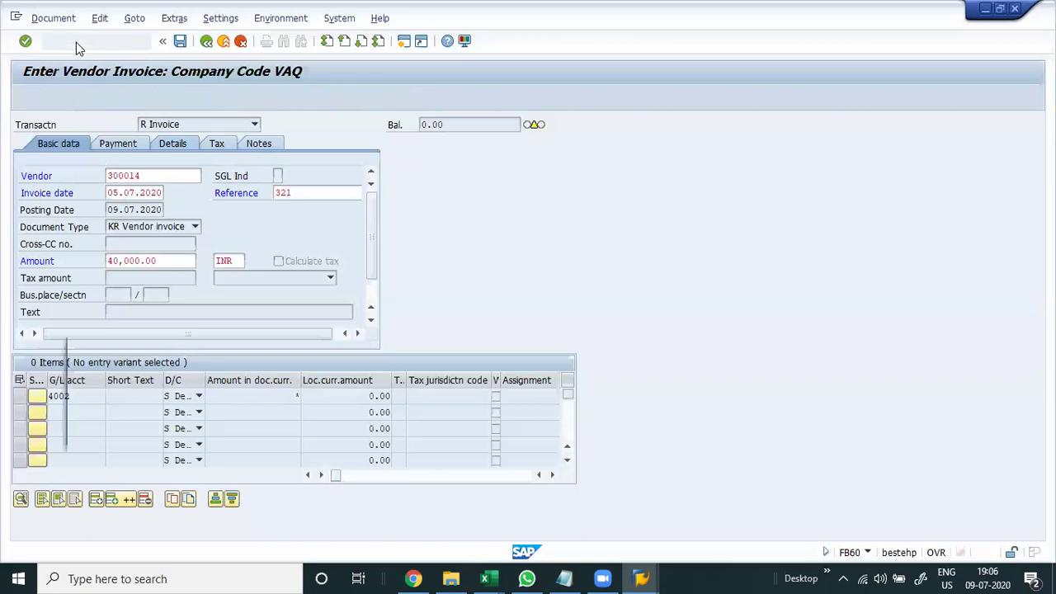
key("Return")
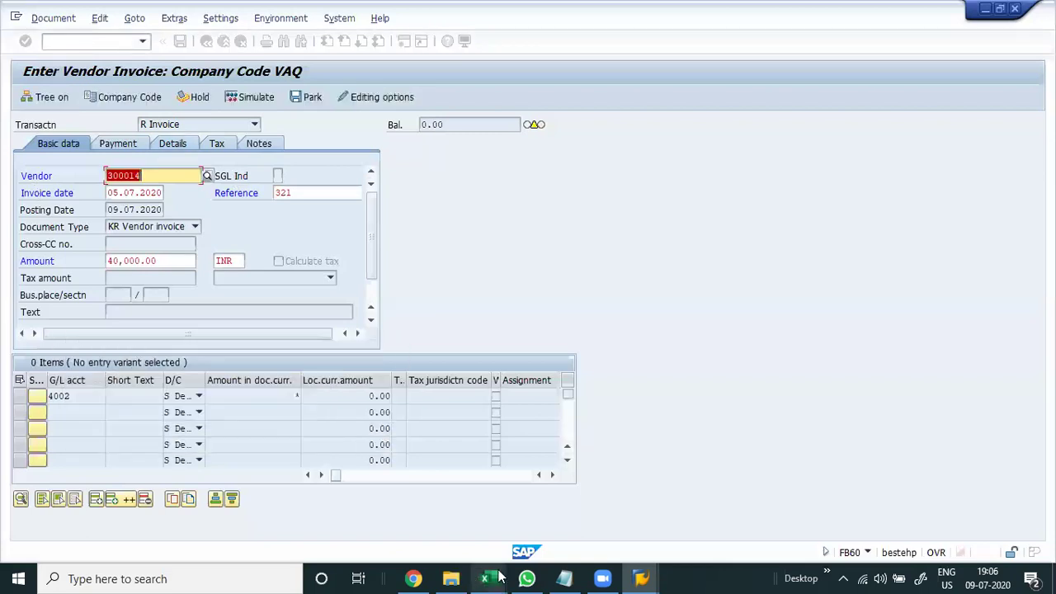
- Switch to the vendor line item display session and open OBA5 there for application area F5
mouse_move(656, 577)
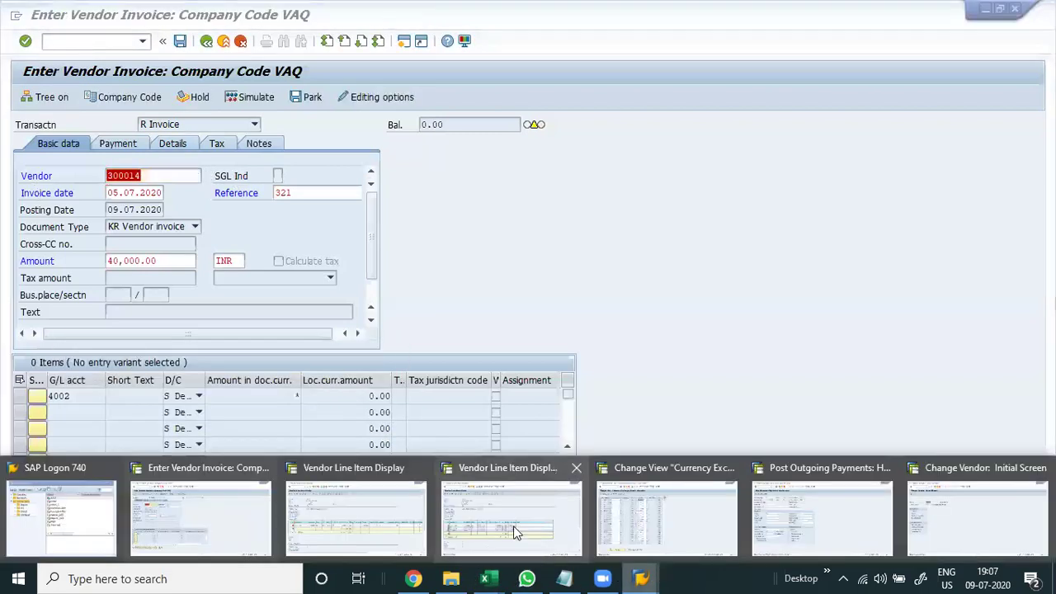
left_click(365, 495)
left_click(64, 43)
type("/n")
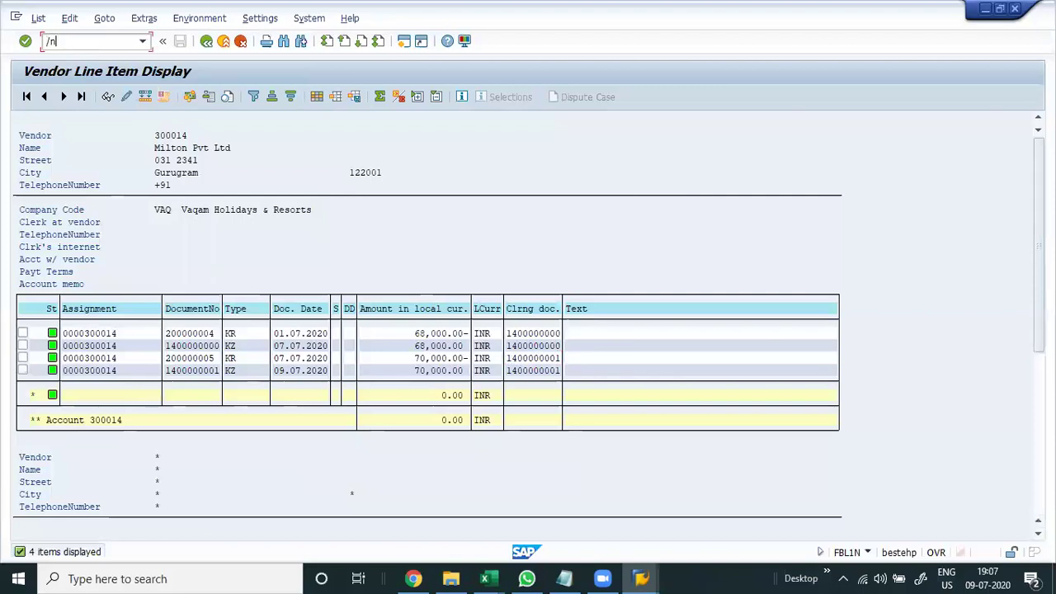
type("oba5")
key("Return")
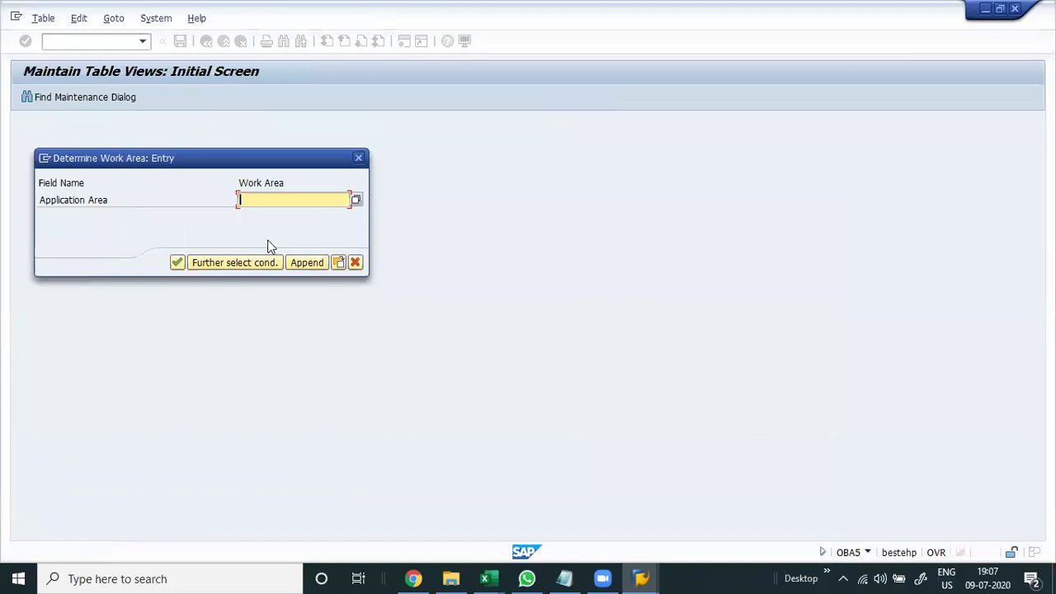
type("f5")
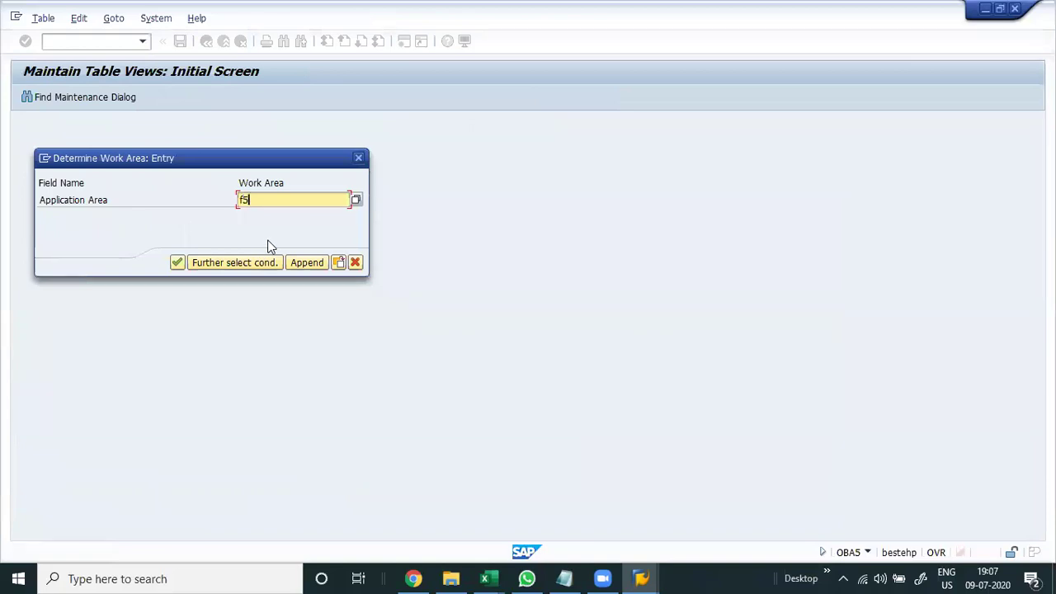
key("Return")
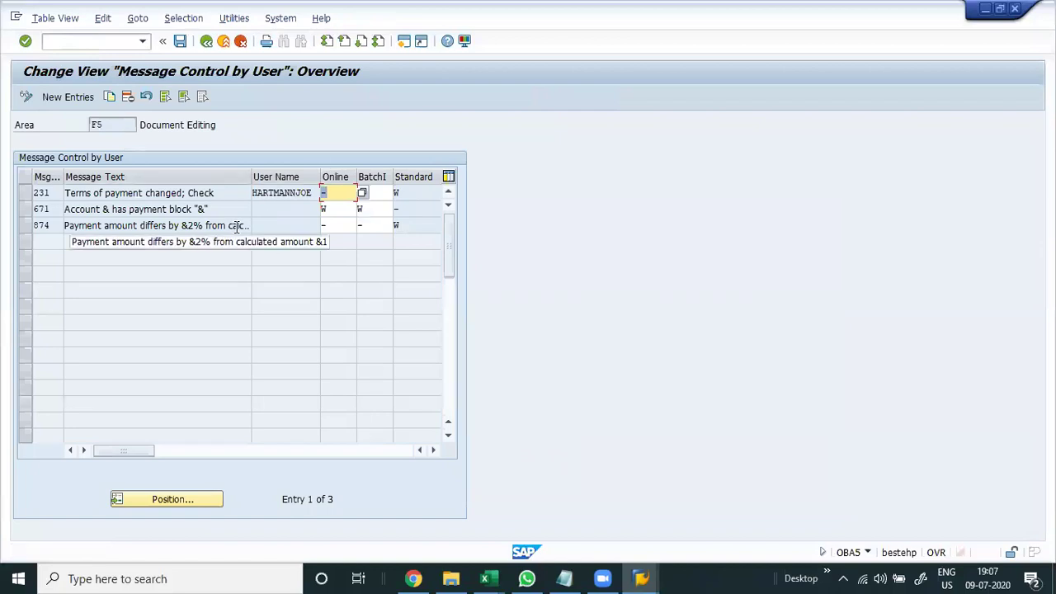
- Add a new entry for message 117 with type W online and in batch input, and save it to the proposed customizing request
left_click(62, 96)
type("117")
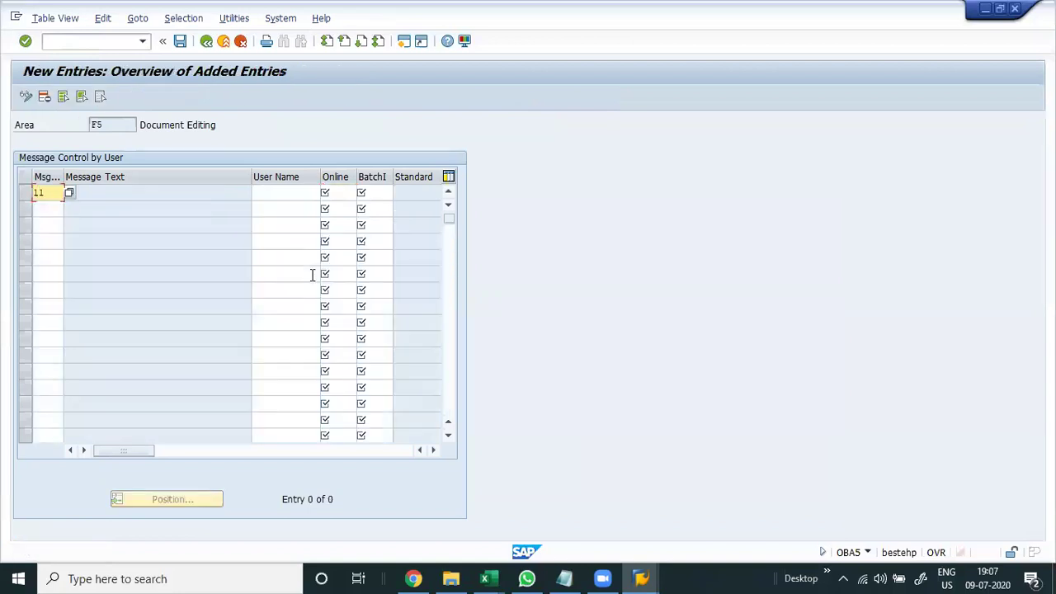
key("Tab")
key("Tab")
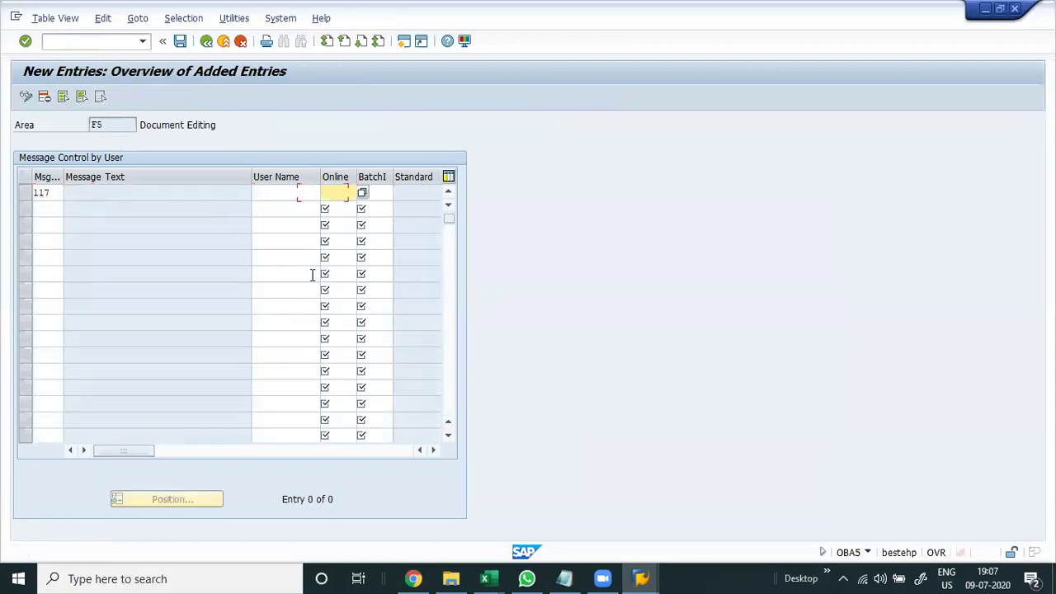
key("Return")
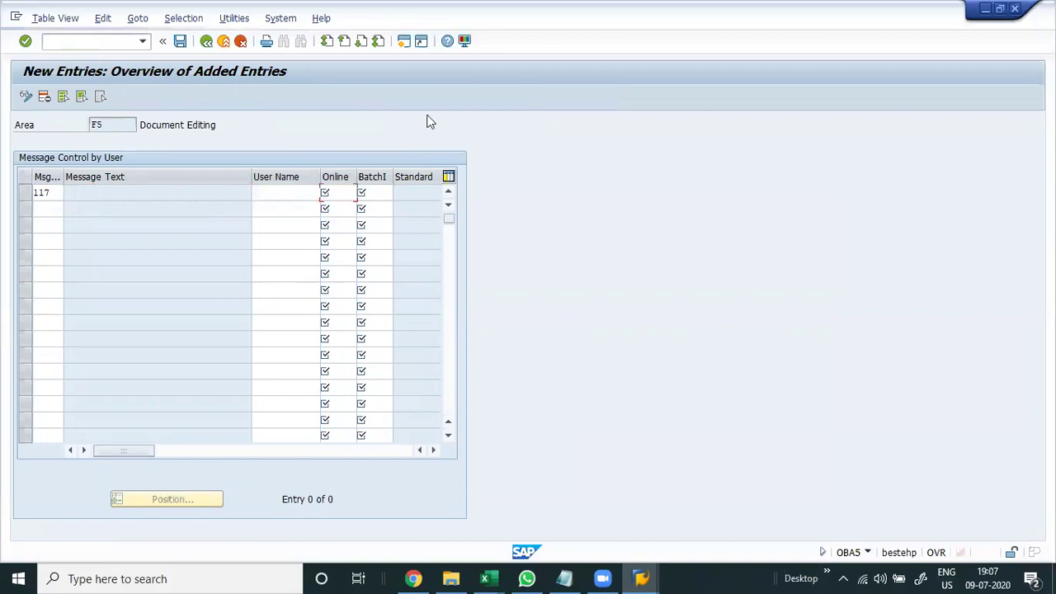
key("F4")
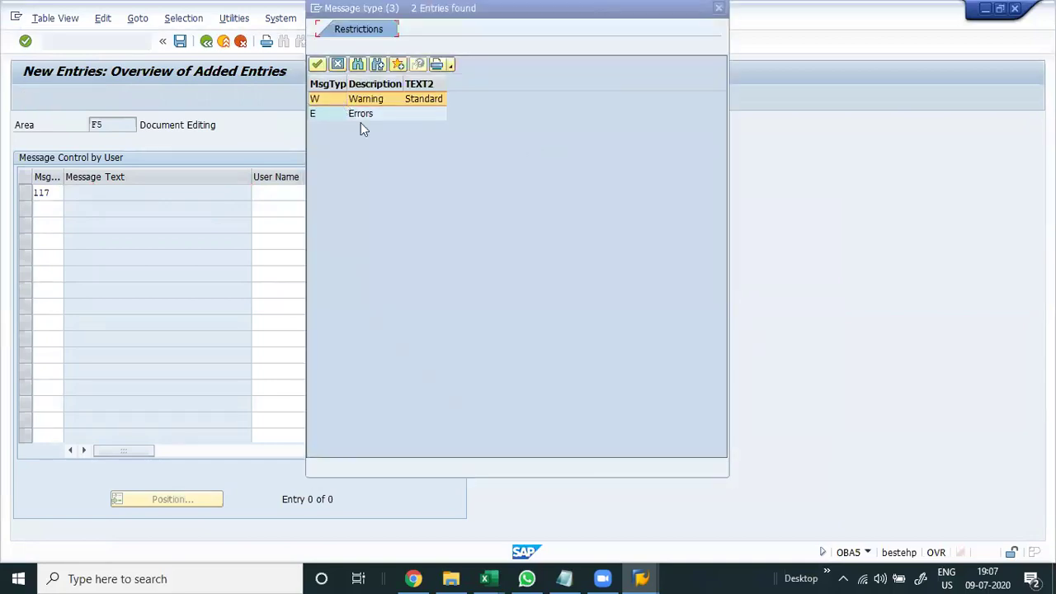
double_click(373, 100)
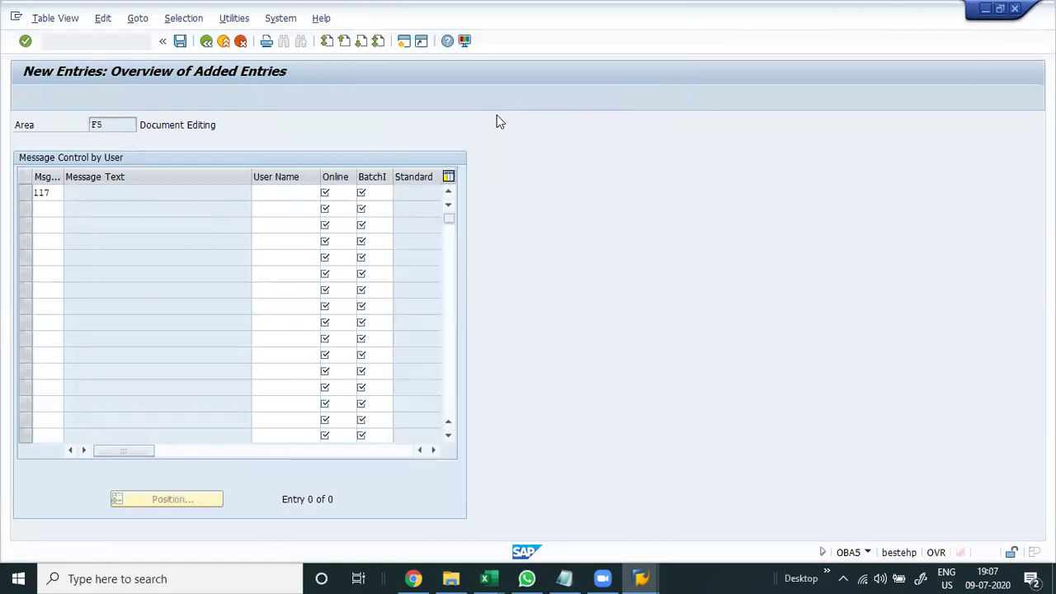
key("Tab")
type("W")
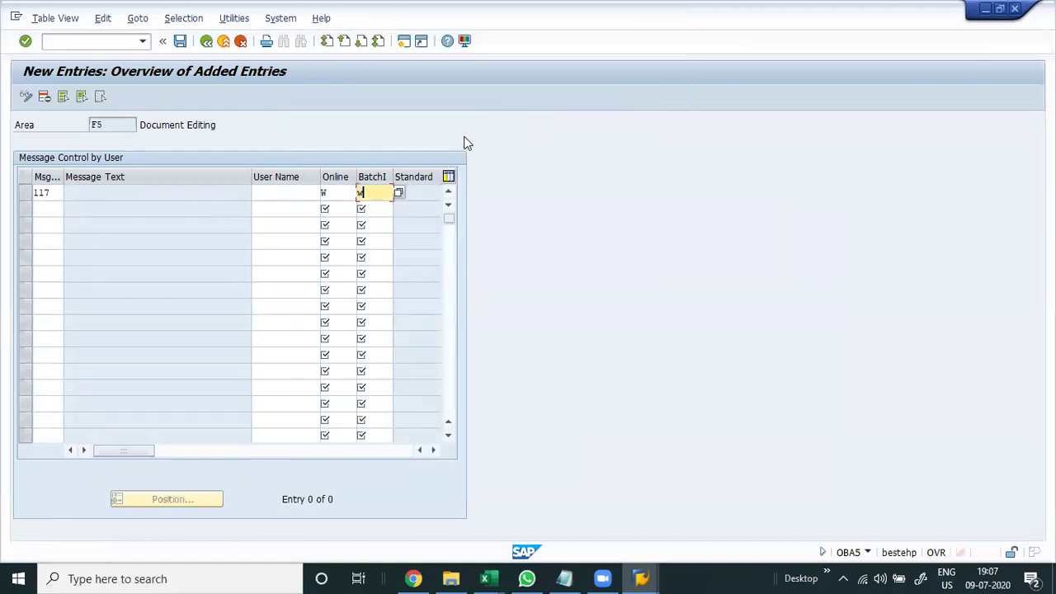
key("Return")
key("ctrl+s")
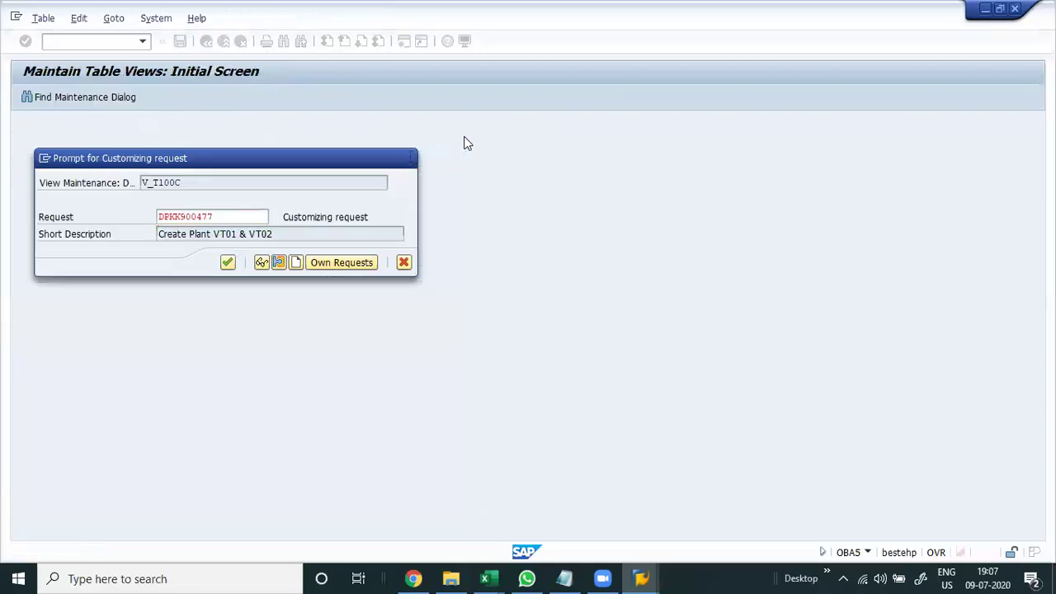
key("Return")
- Set message 117 to type E for both online and batch input, and save the change
left_click(345, 192)
type("E")
key("Tab")
type("E")
key("Return")
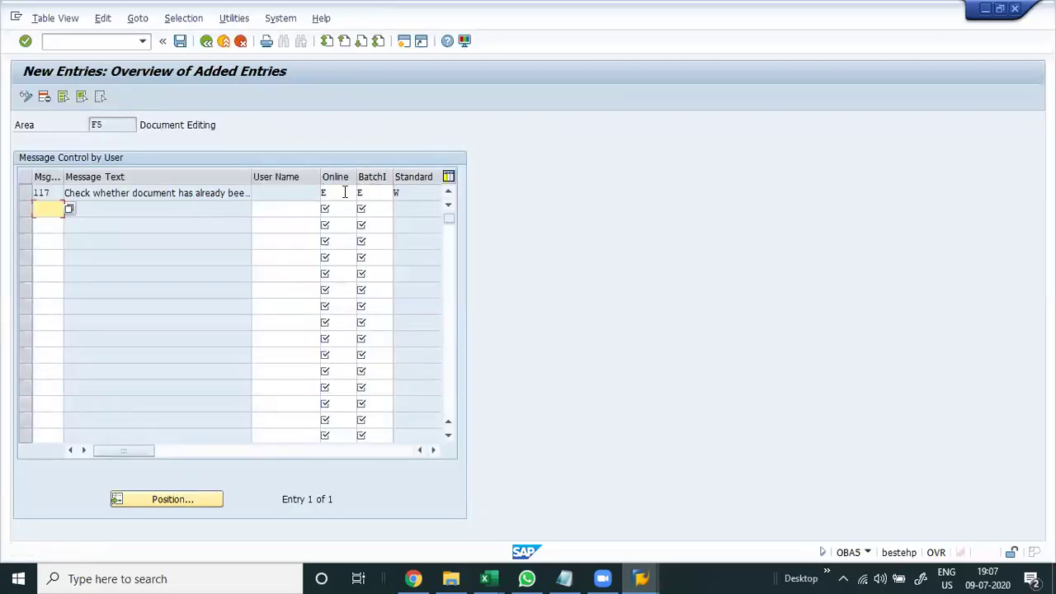
key("ctrl+s")
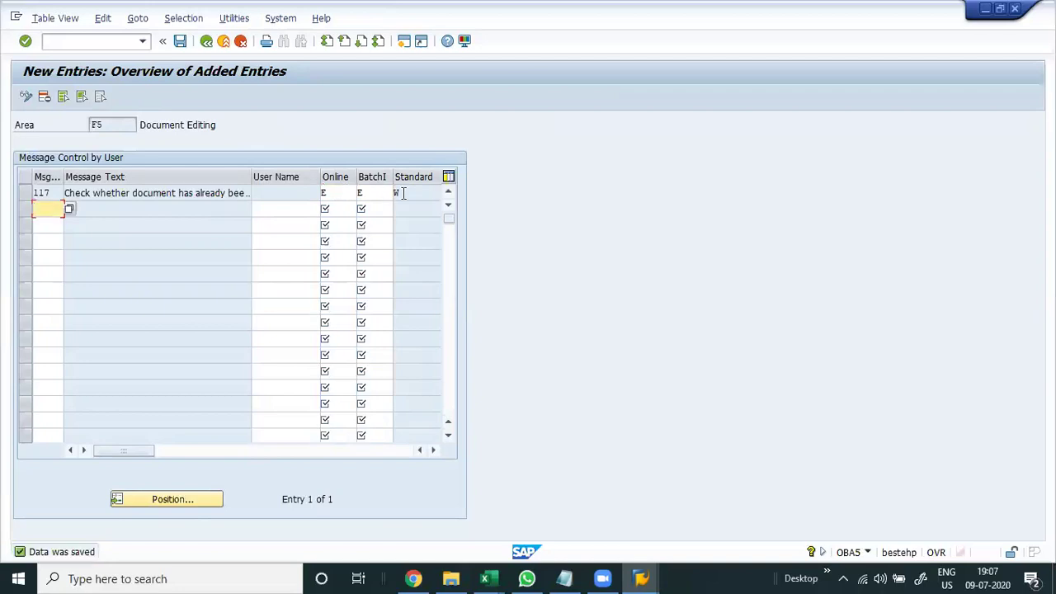
- Close the message control session and return to the vendor invoice
left_click(403, 192)
left_click(370, 194)
left_click(321, 195)
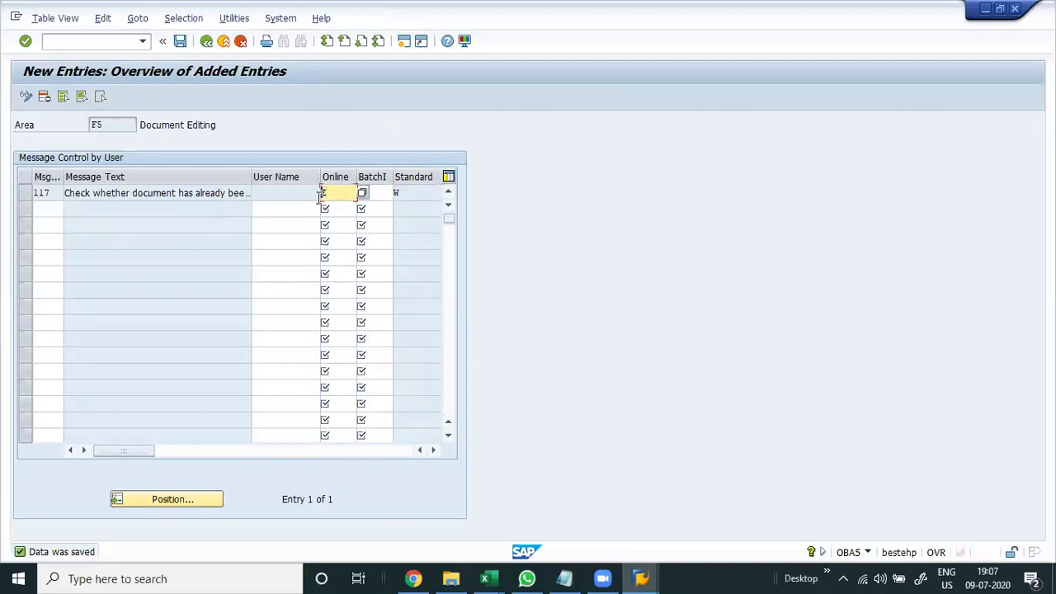
left_click(287, 20)
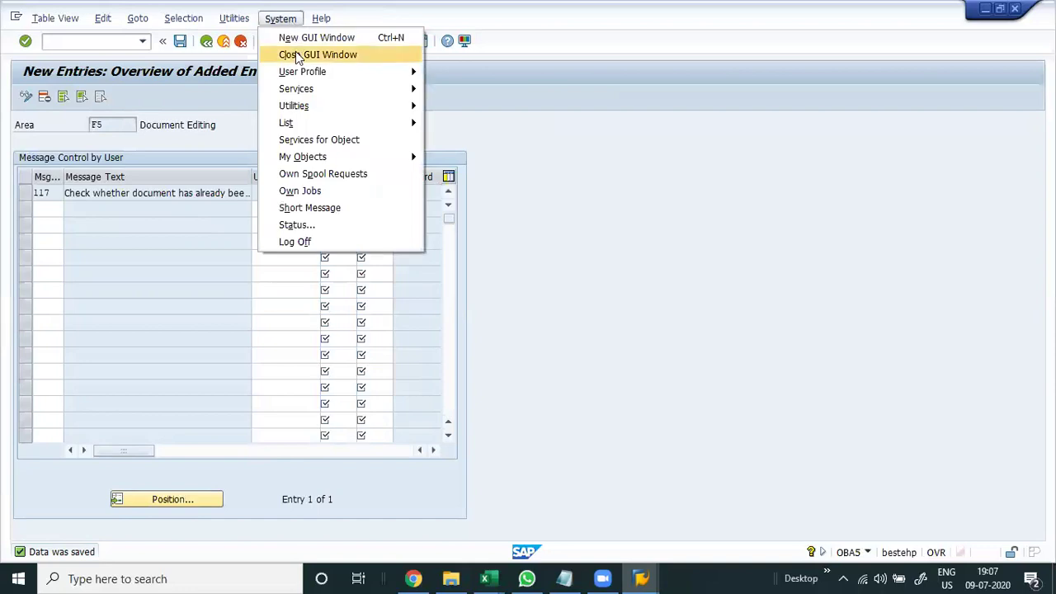
left_click(296, 55)
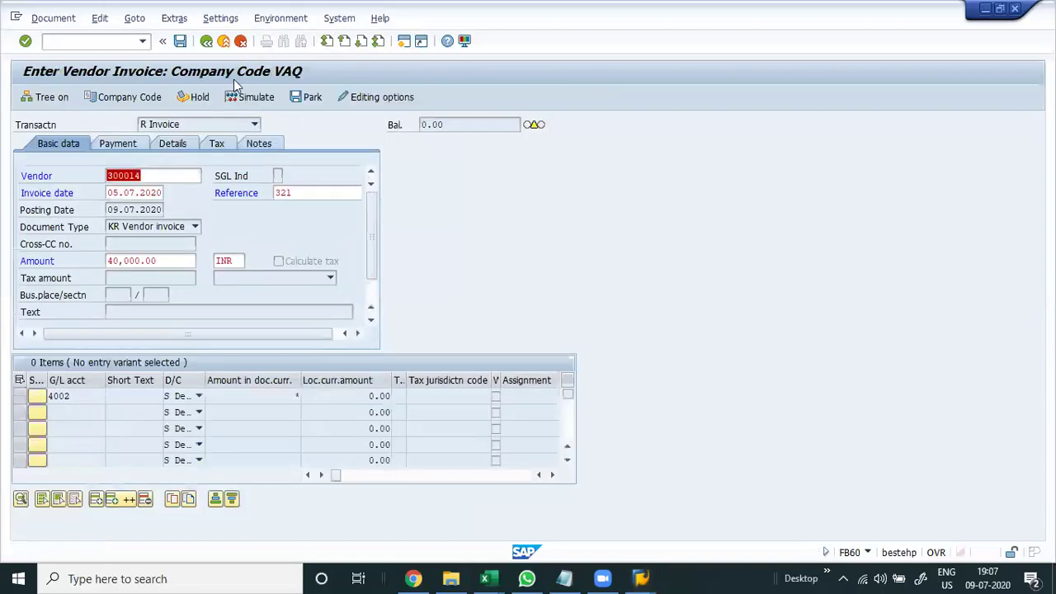
- Restart FB60 and enter vendor Milton Pvt Ltd with invoice date 05072020
left_click(112, 43)
type("/nfb60")
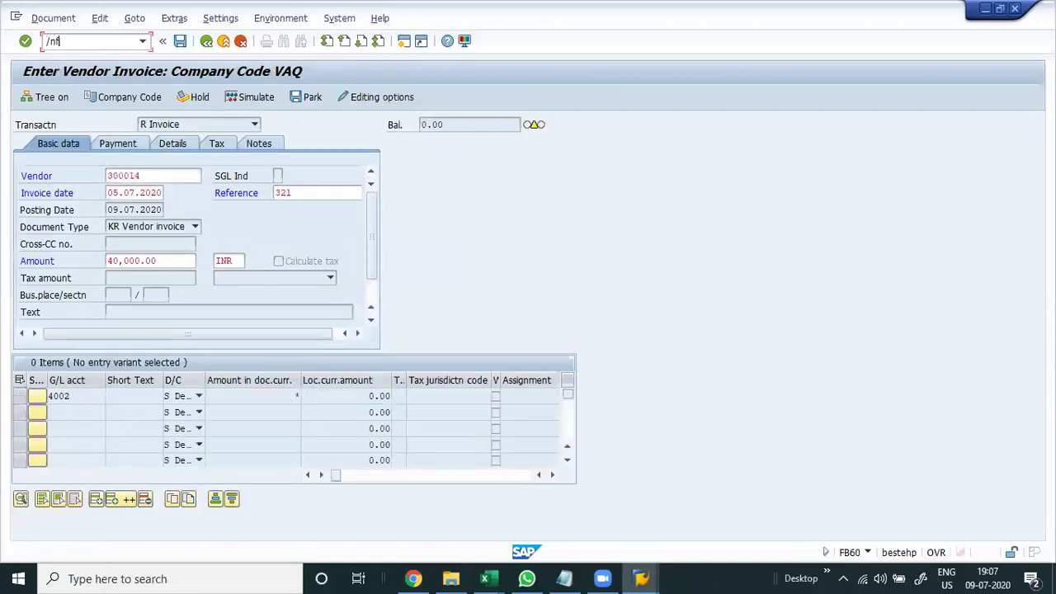
key("Return")
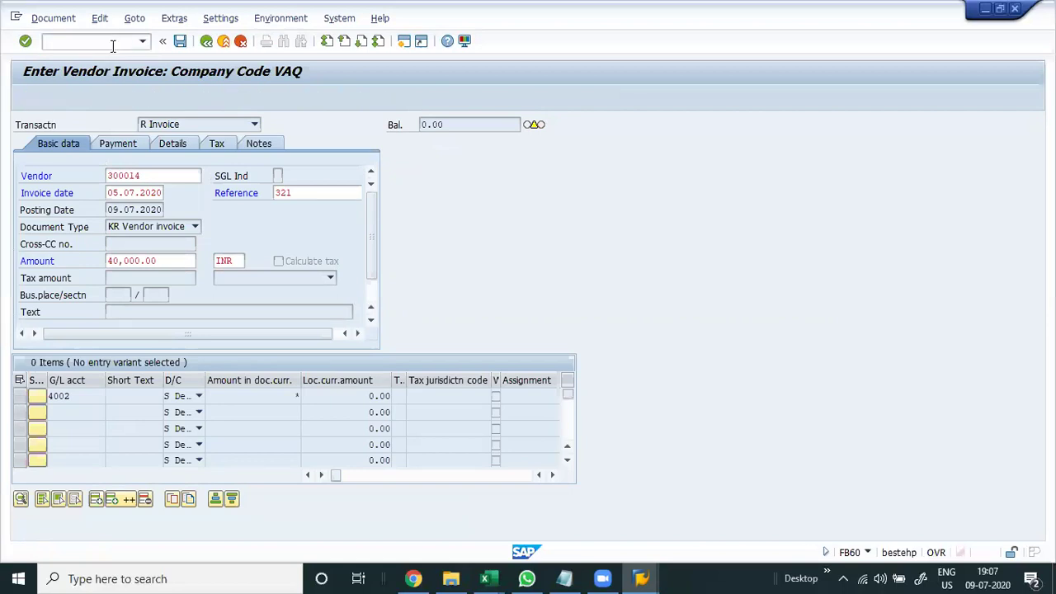
key("Down")
key("Tab")
key("Tab")
key("Down")
- Enter amount 40000 and reference 321 in the invoice's basic data
key("Tab")
key("Tab")
key("Tab")
key("Tab")
key("Tab")
key("Down")
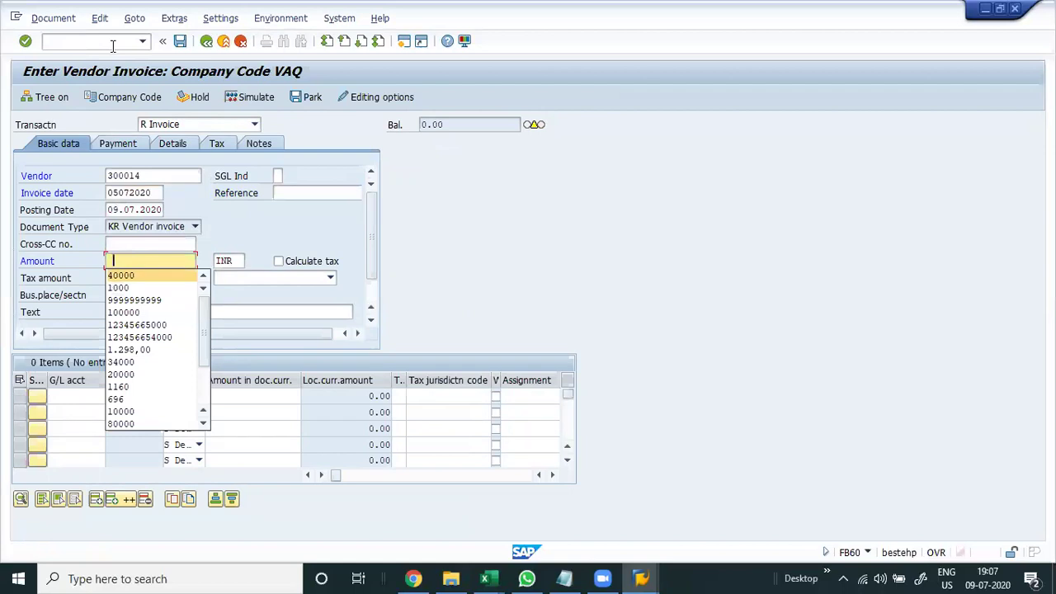
key("Tab")
key("shift+Tab")
key("shift+Tab")
key("shift+Tab")
key("shift+Tab")
key("shift+Tab")
key("shift+Tab")
key("shift+Tab")
key("shift+Tab")
key("Tab")
key("Tab")
key("Tab")
key("Down")
- Add an invoice item for G/L account 4002 with amount * and run the entry check
key("Tab")
key("Tab")
key("Tab")
key("Tab")
key("Tab")
key("Tab")
key("Tab")
key("Tab")
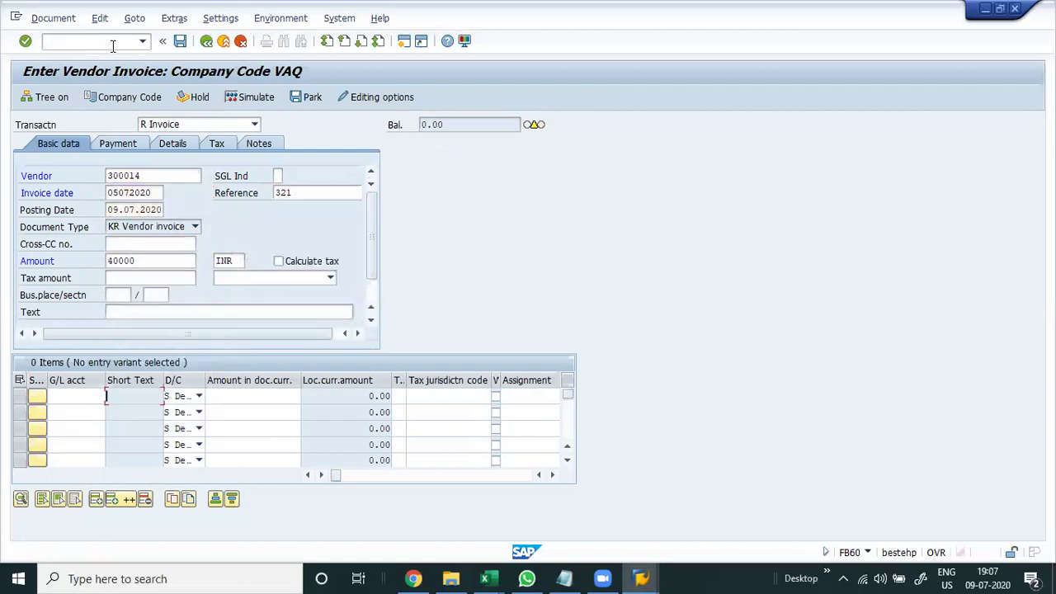
key("Down")
key("Tab")
type("*")
key("Return")
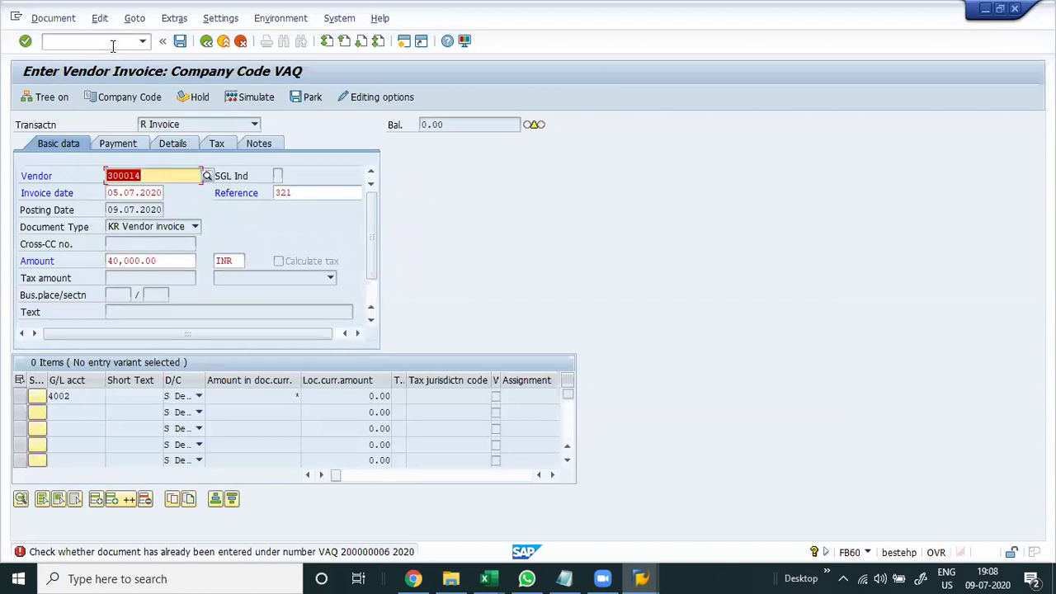
- Change the invoice reference to 3211, recheck the entry and post the invoice
key("Tab")
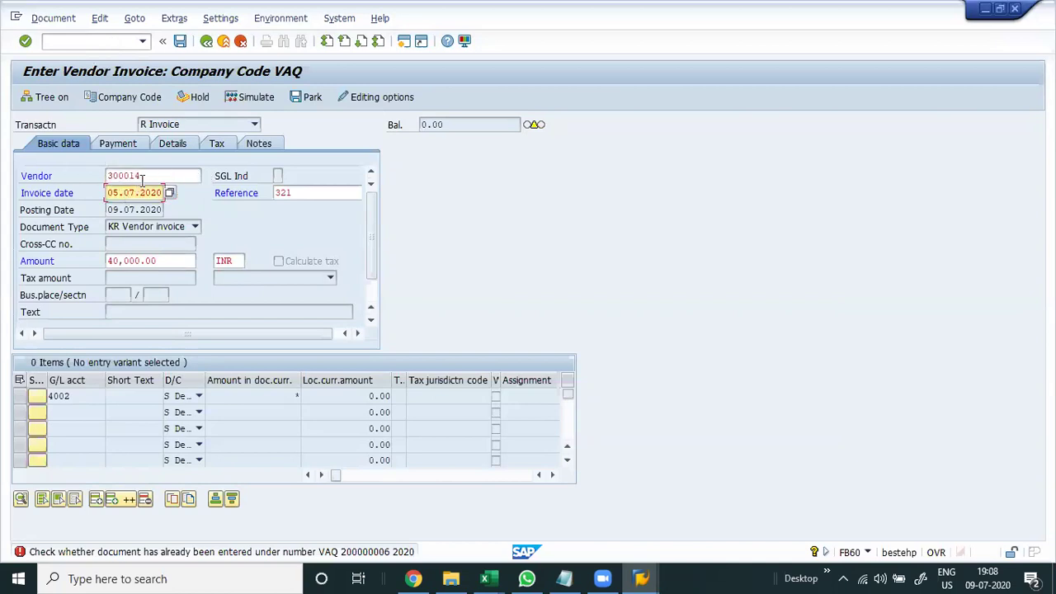
left_click_drag(312, 197, 238, 210)
left_click_drag(165, 261, 108, 260)
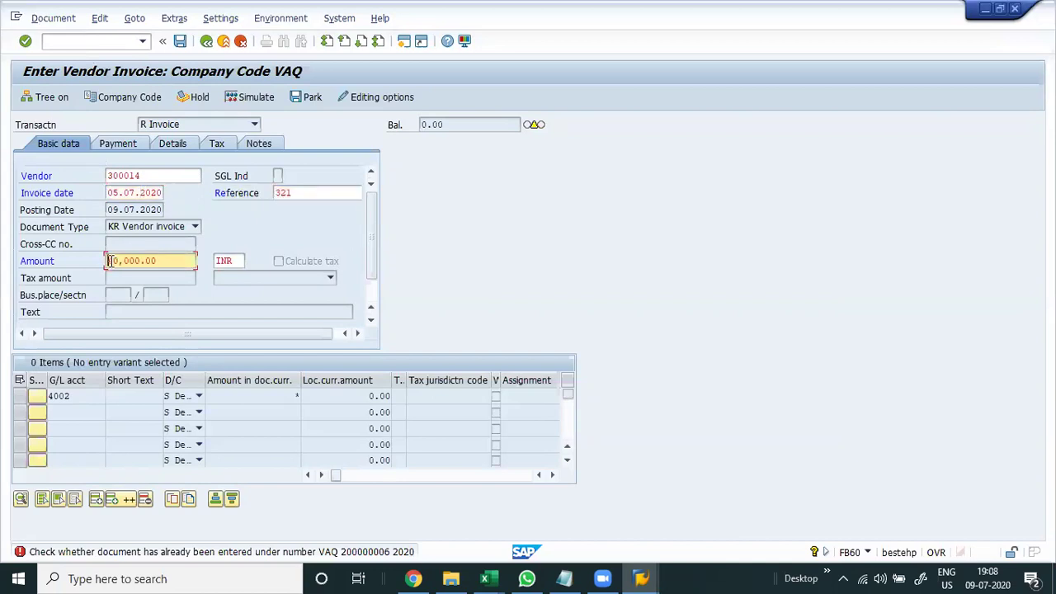
left_click(302, 191)
type("1")
key("Return")
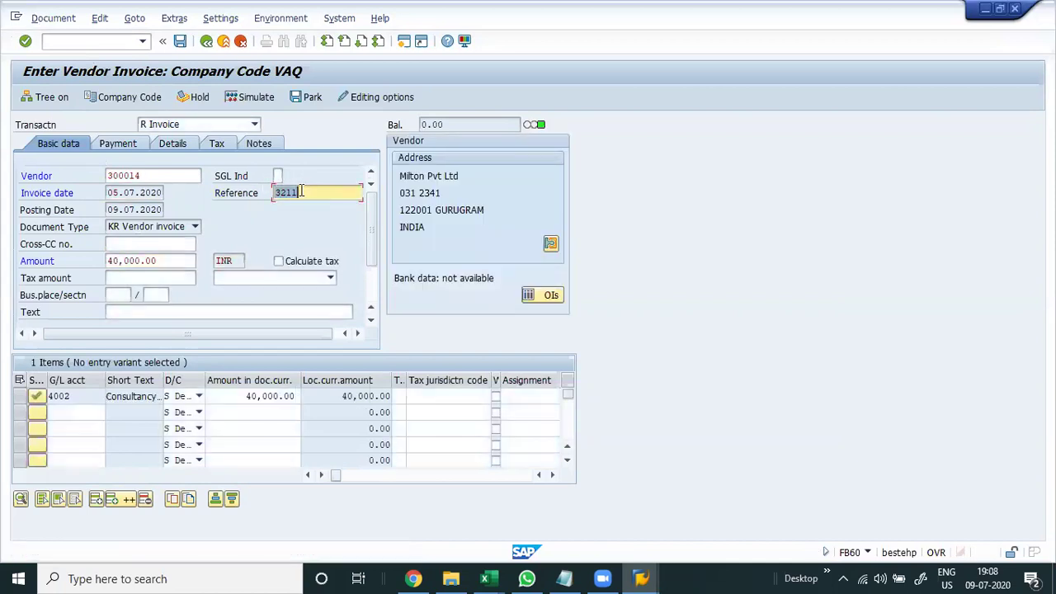
key("ctrl+s")
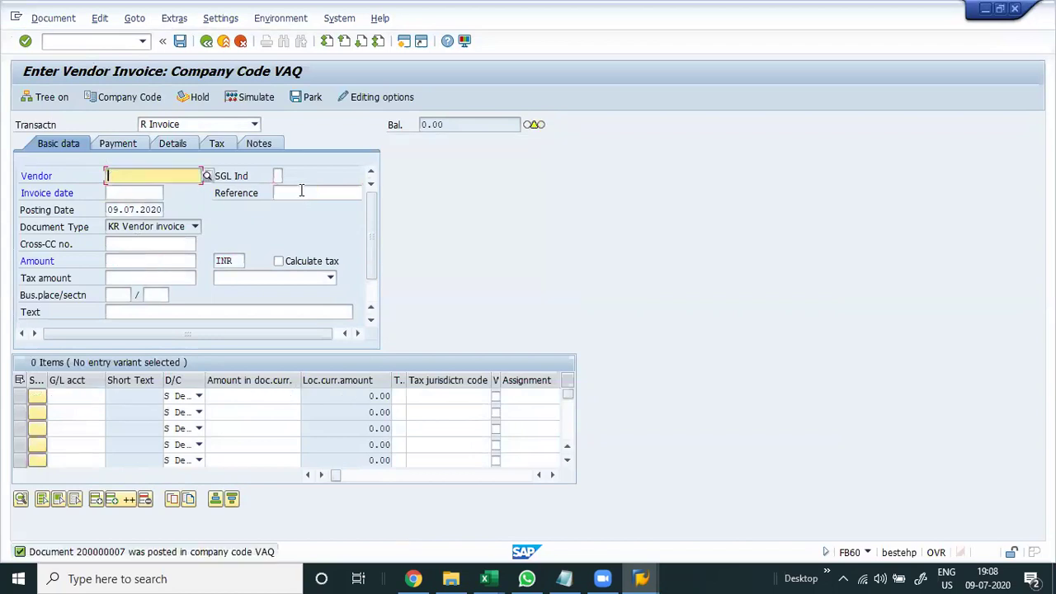